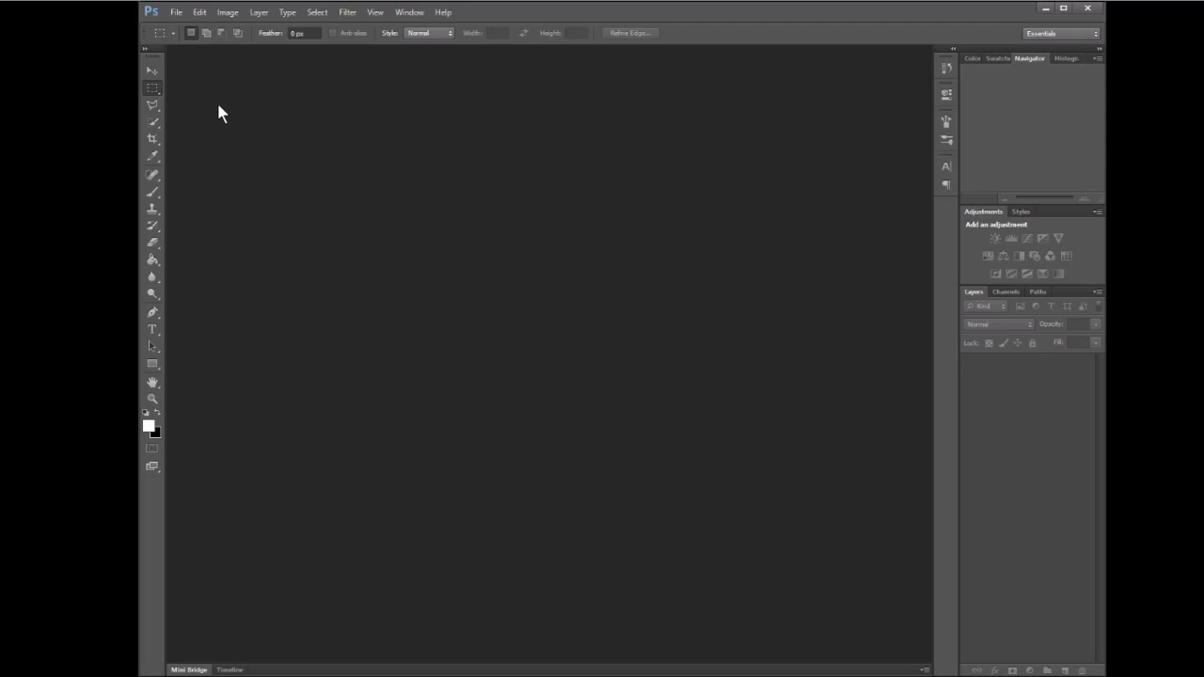
Open the image grill 2.jpg from the Challenge Lesson 5 folder.
click(174, 19)
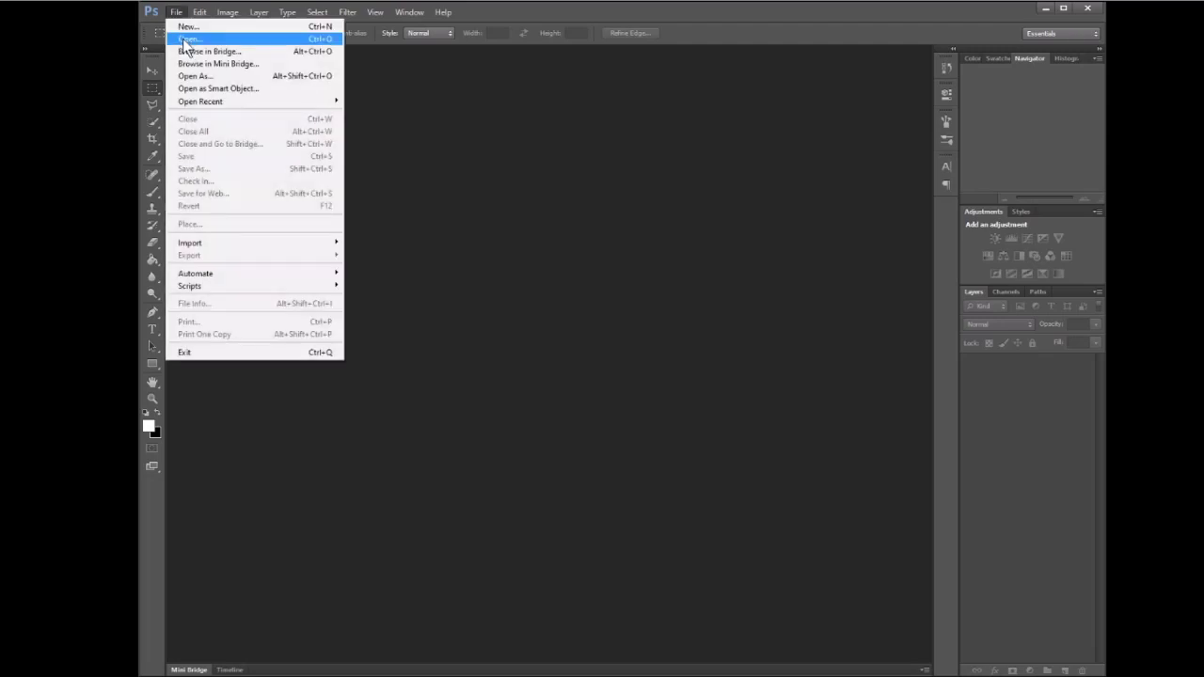
click(185, 42)
click(607, 218)
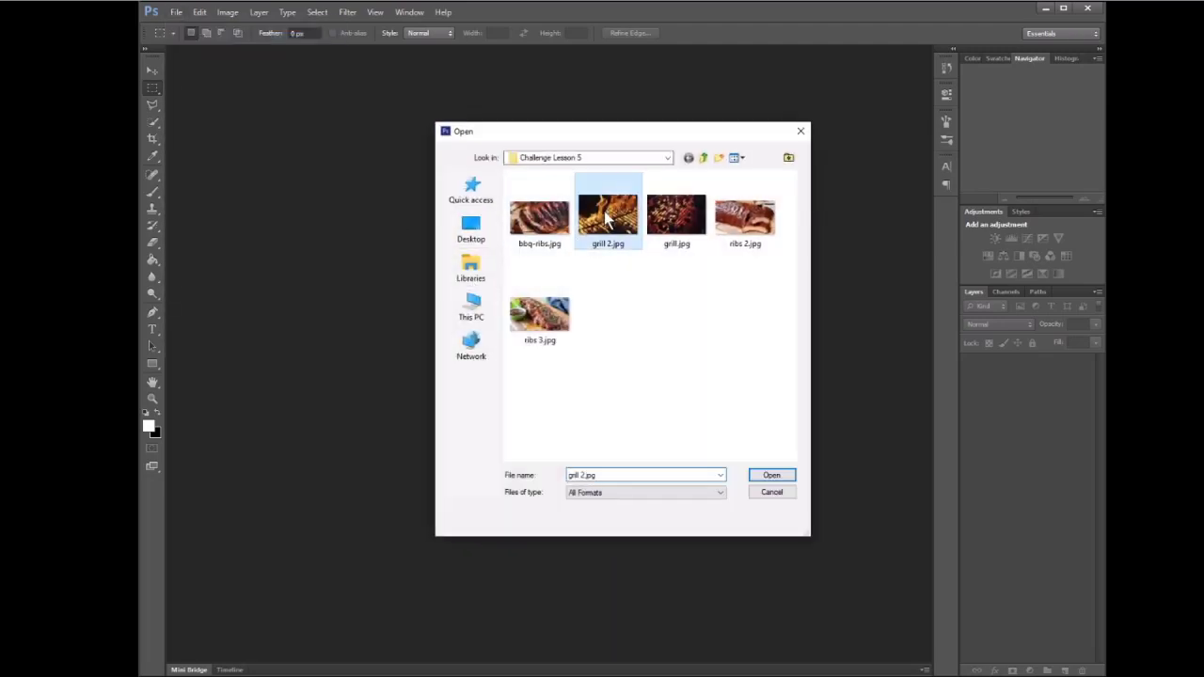
click(770, 476)
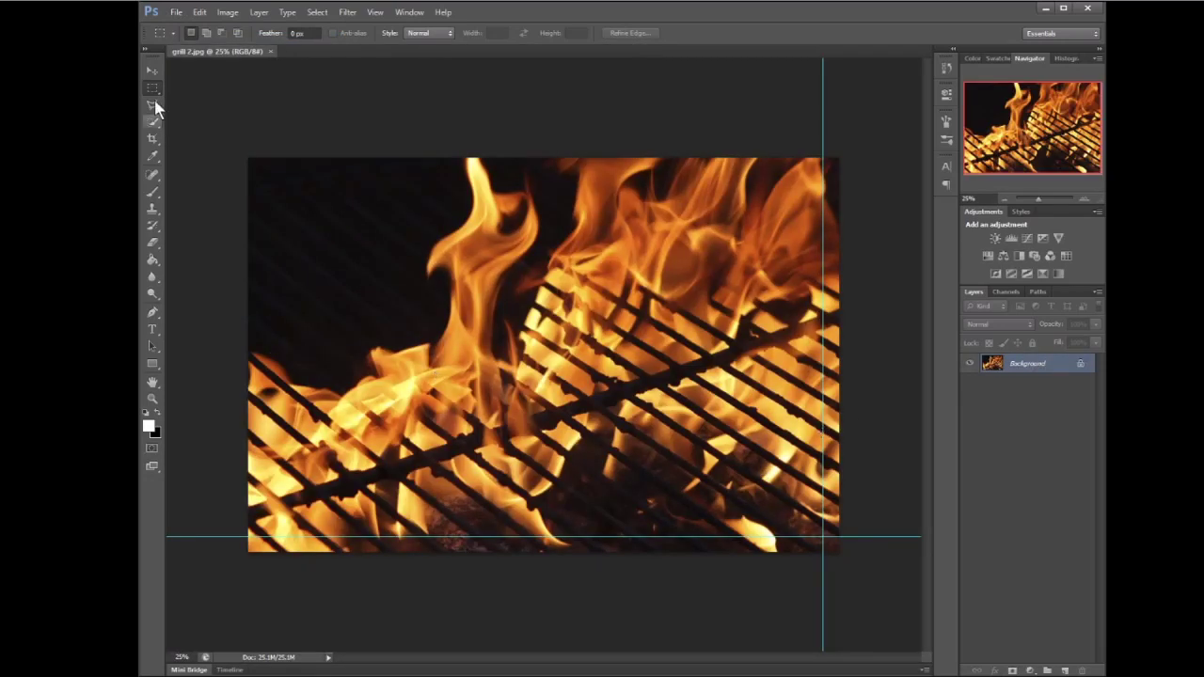
Move the vertical guide to the image's right edge and the horizontal guide to its bottom edge.
click(152, 72)
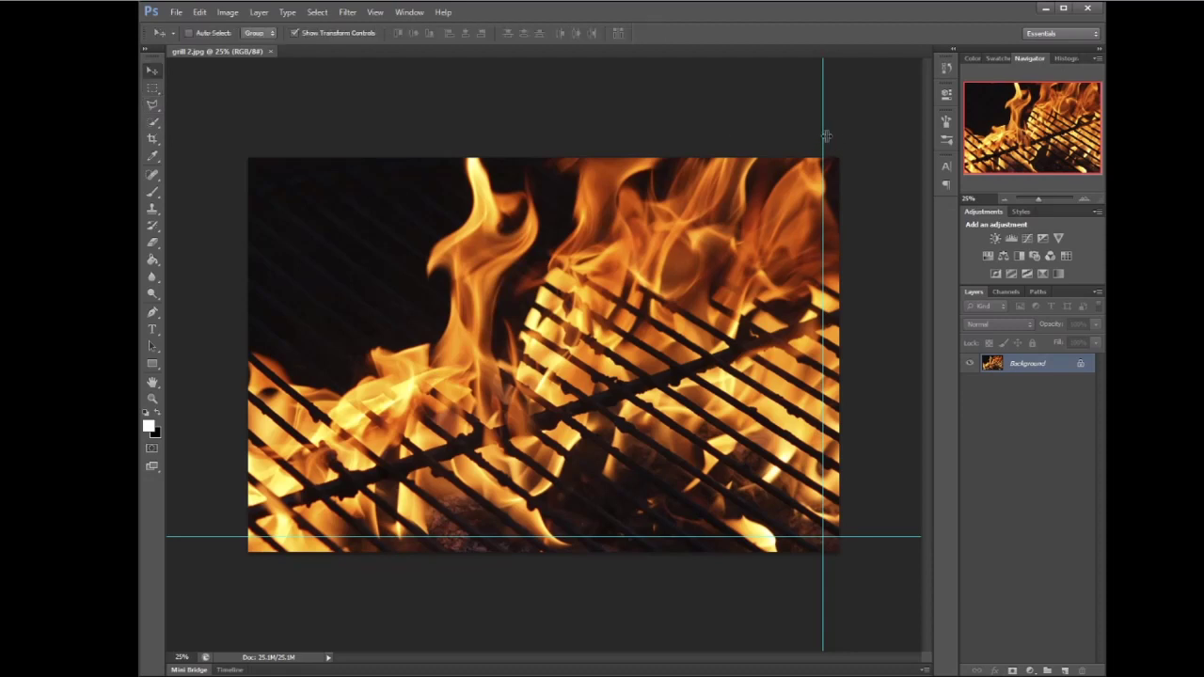
drag(827, 139, 838, 137)
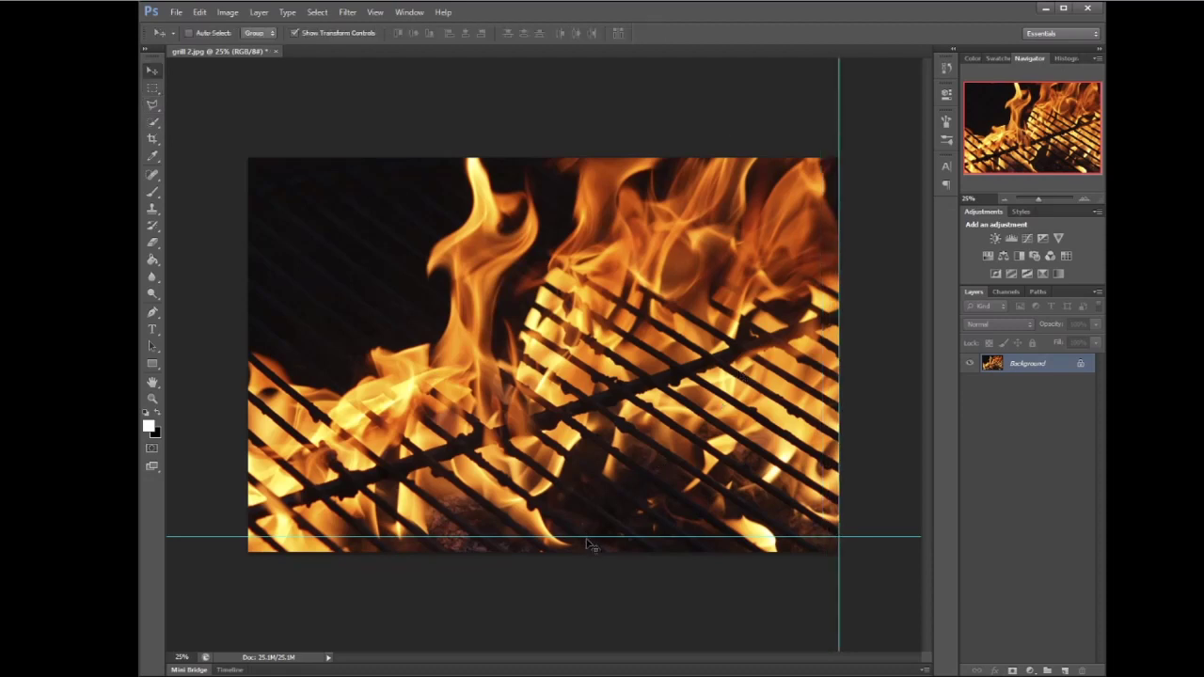
drag(587, 537, 587, 551)
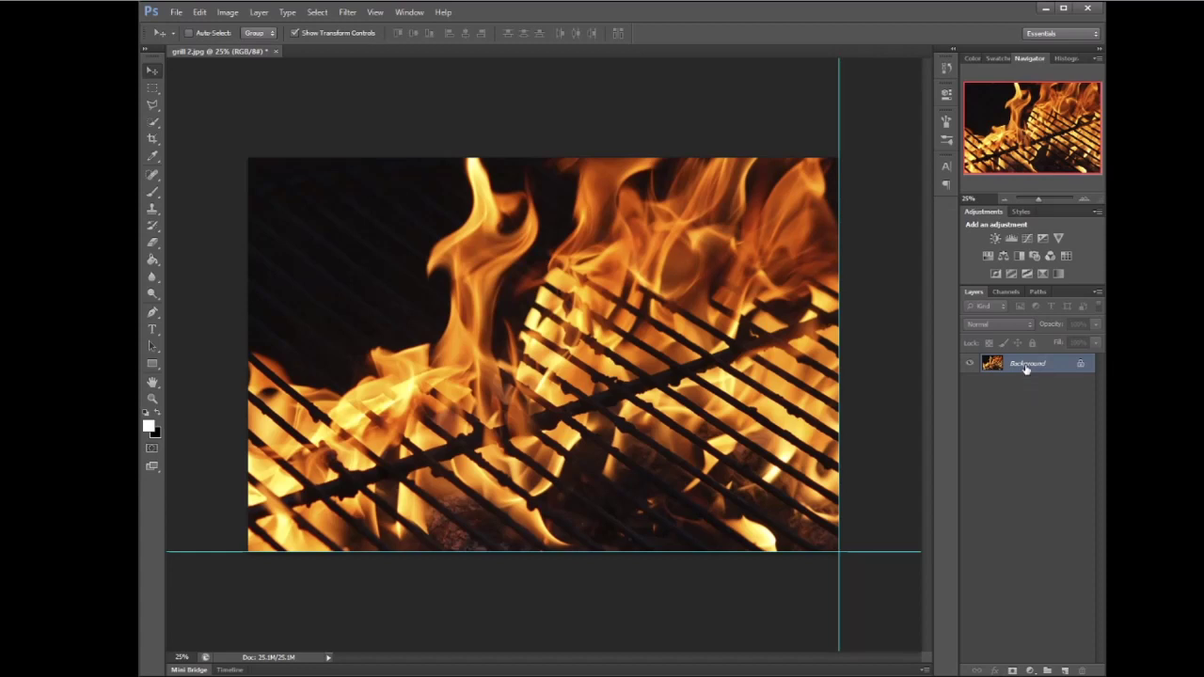
Duplicate the Background layer and load the RGB channel's bright areas as a selection.
drag(1026, 371, 1065, 668)
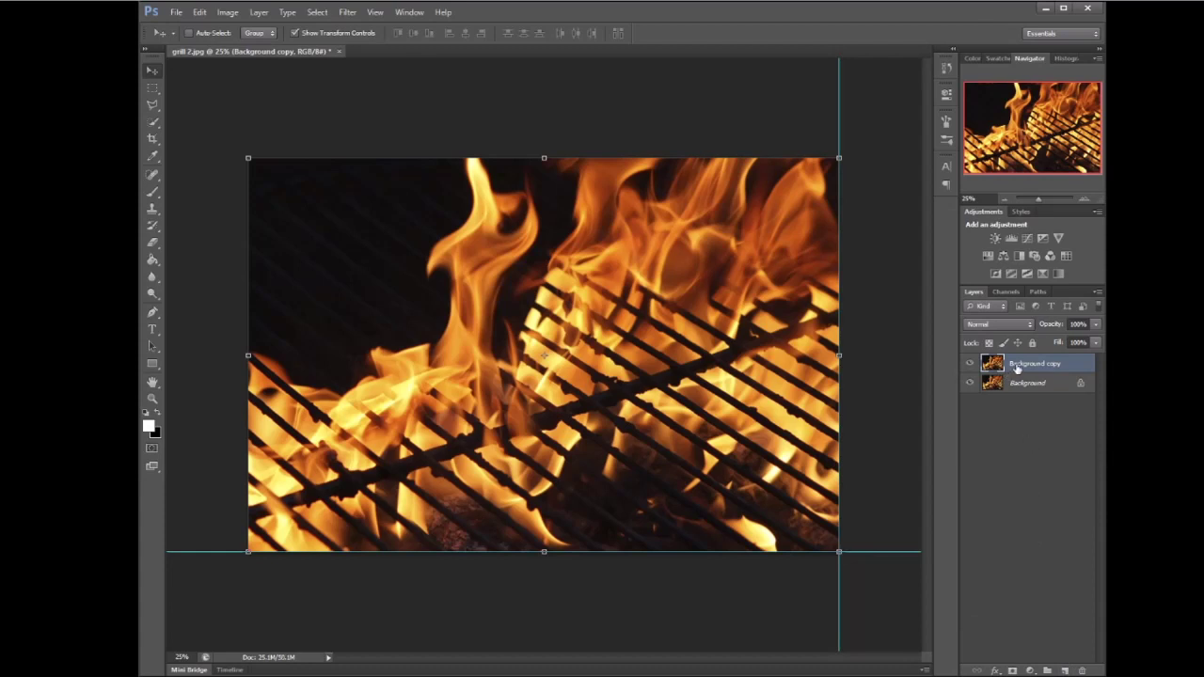
click(1005, 292)
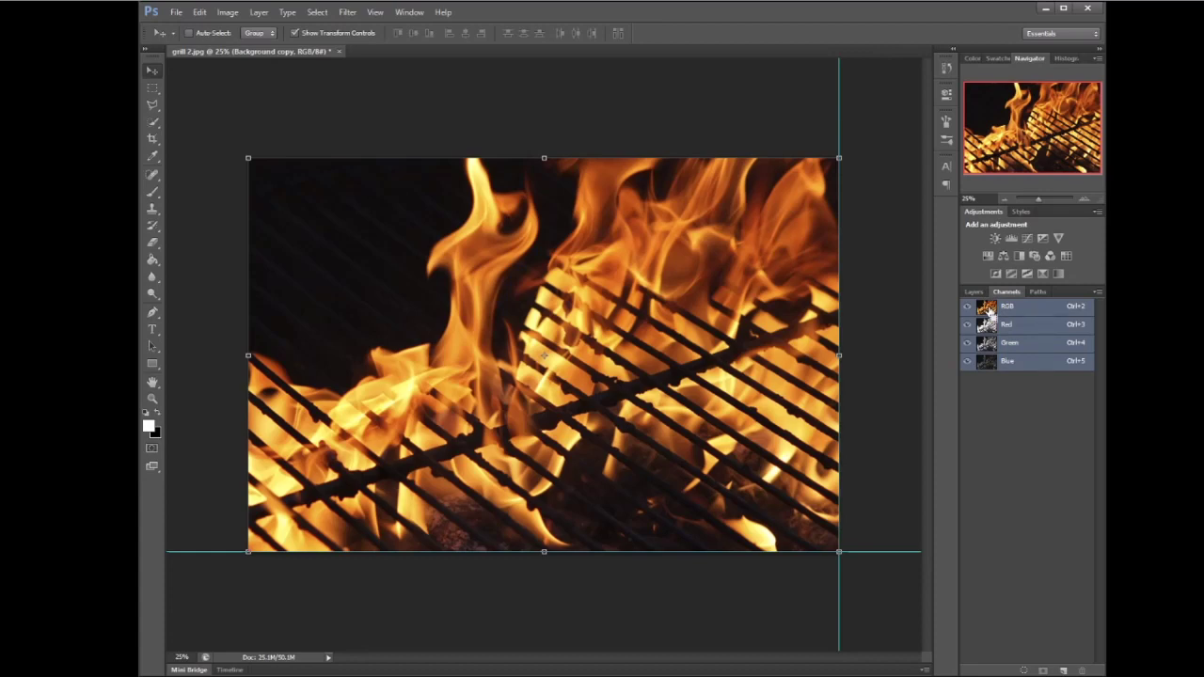
ctrl+click(988, 310)
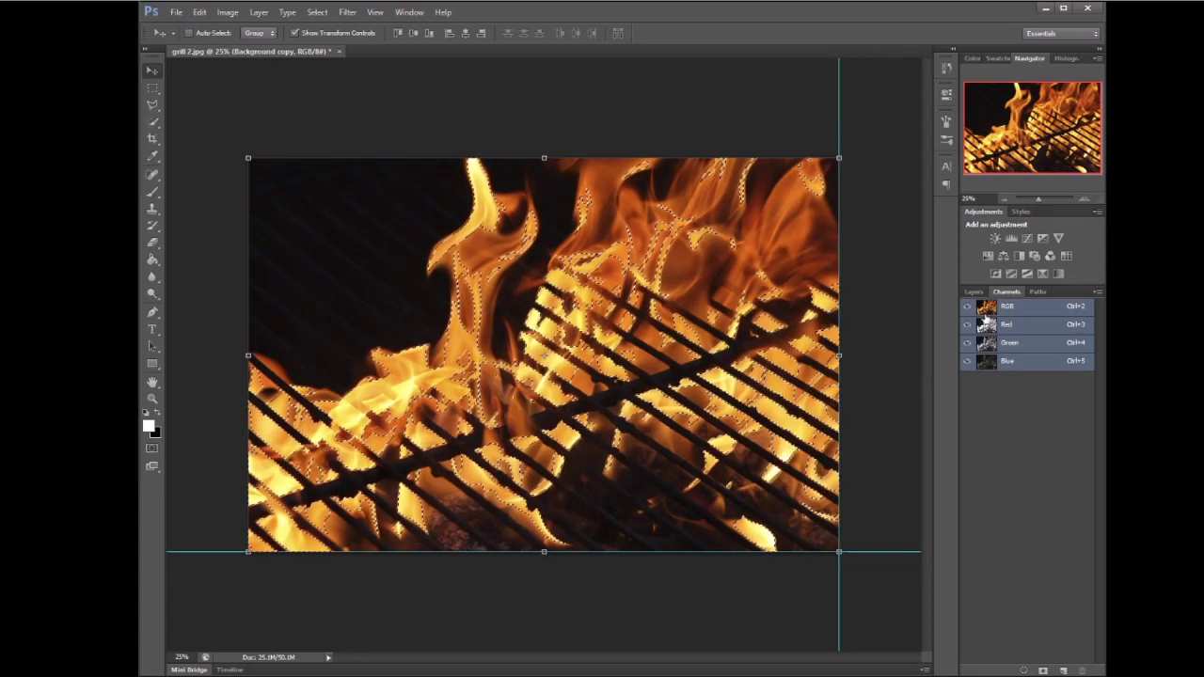
click(977, 295)
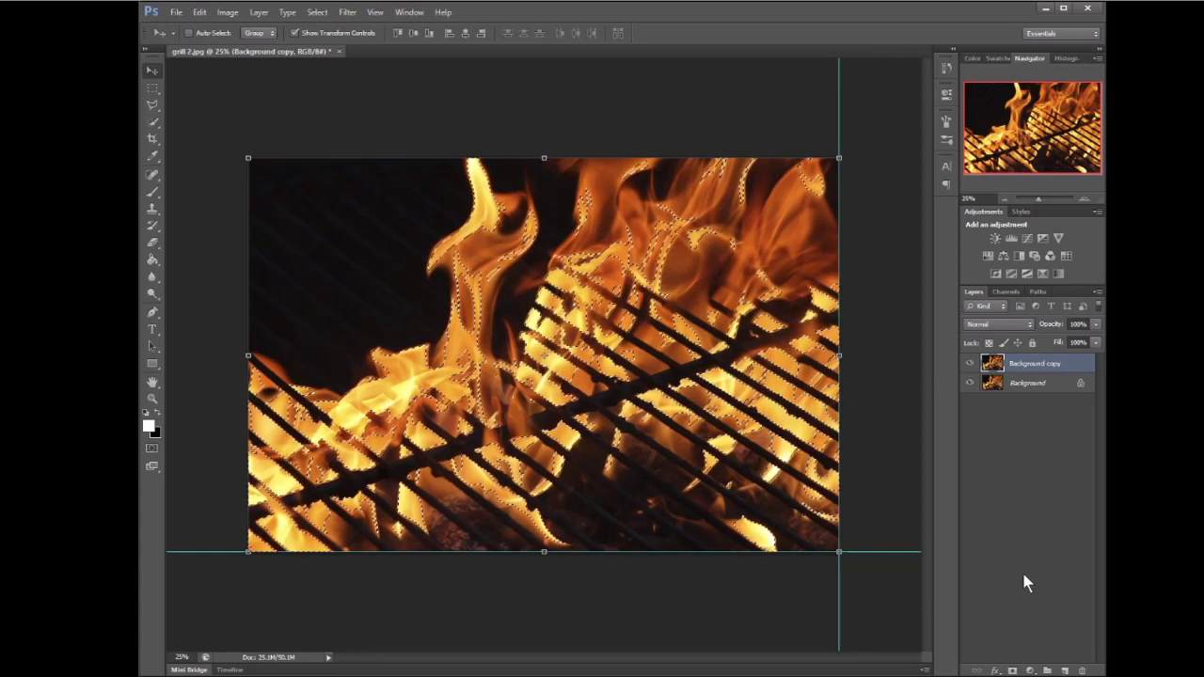
Add a Solid Color fill layer from the selection above Background copy, using green 00f50c.
click(1029, 669)
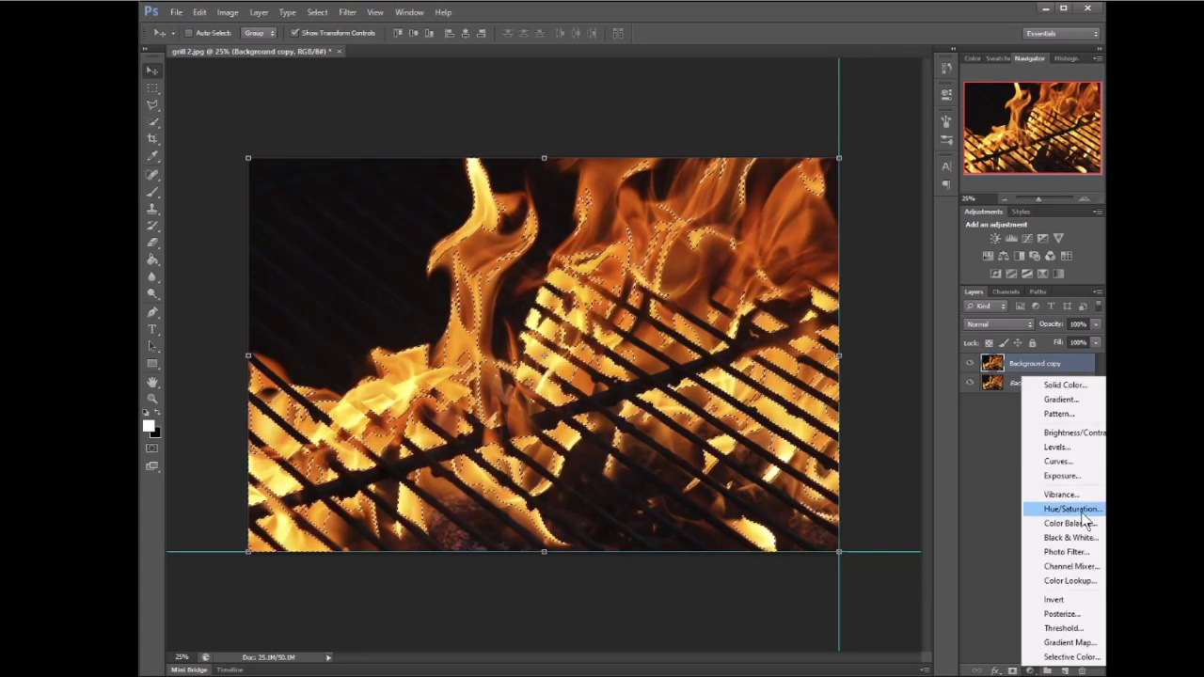
click(1074, 385)
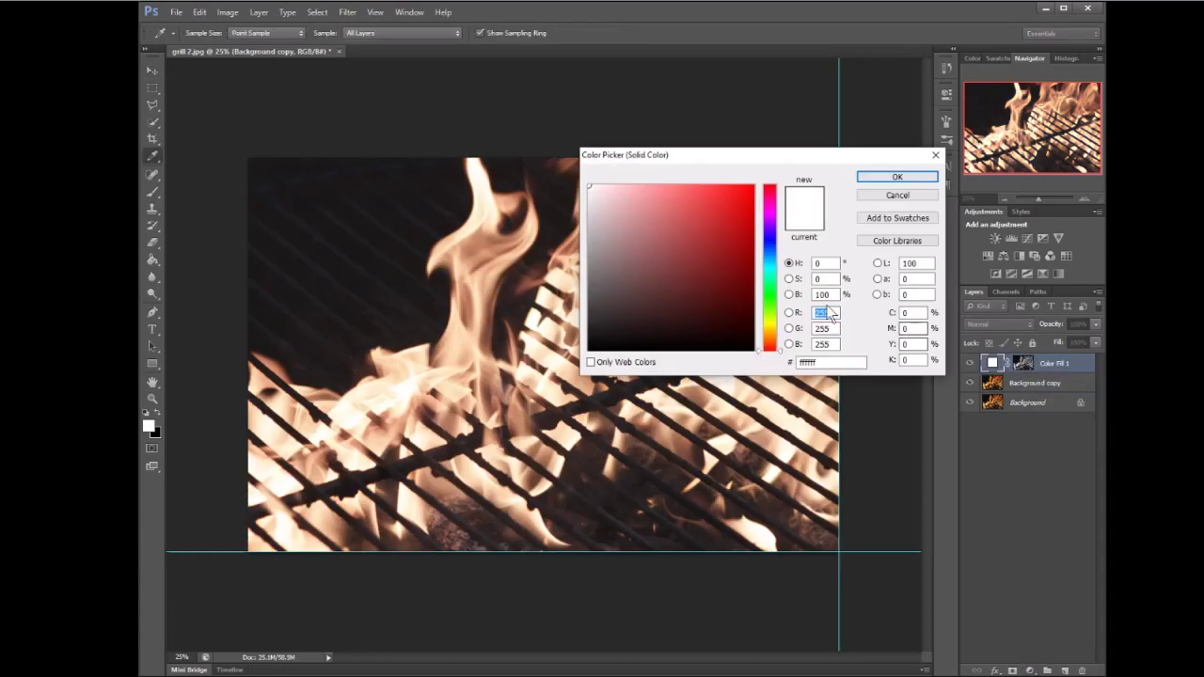
click(770, 295)
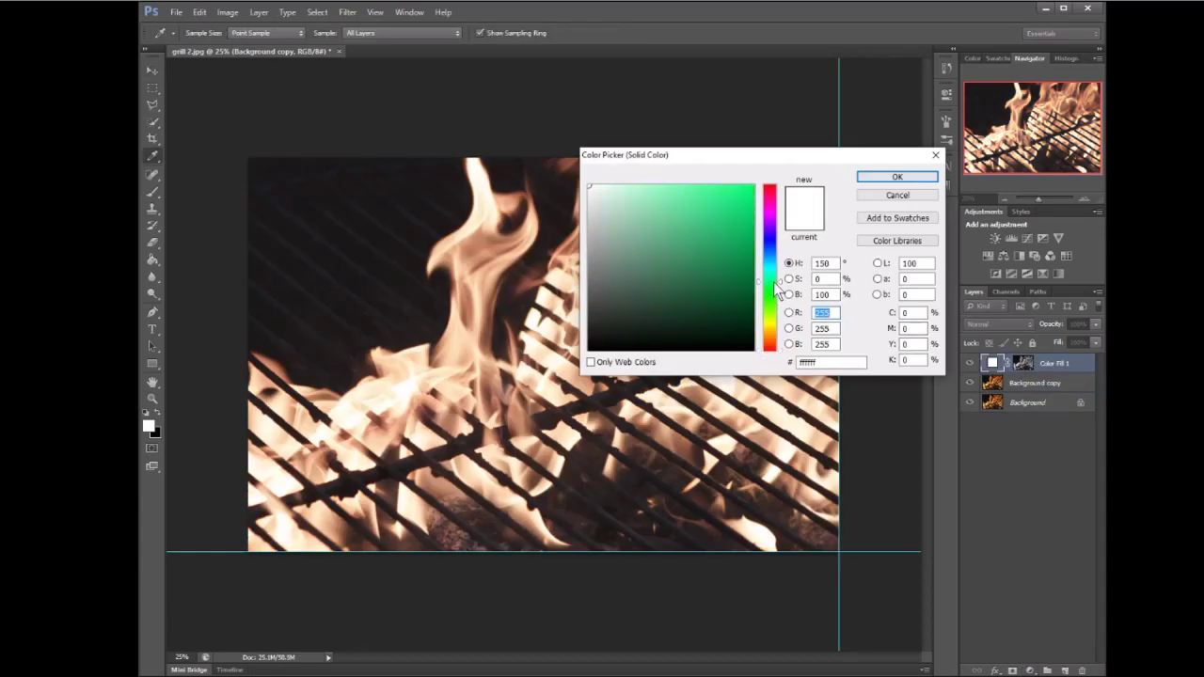
drag(777, 299, 778, 303)
mouse_move(743, 234)
mouse_down()
mouse_move(777, 173)
mouse_move(781, 193)
mouse_up()
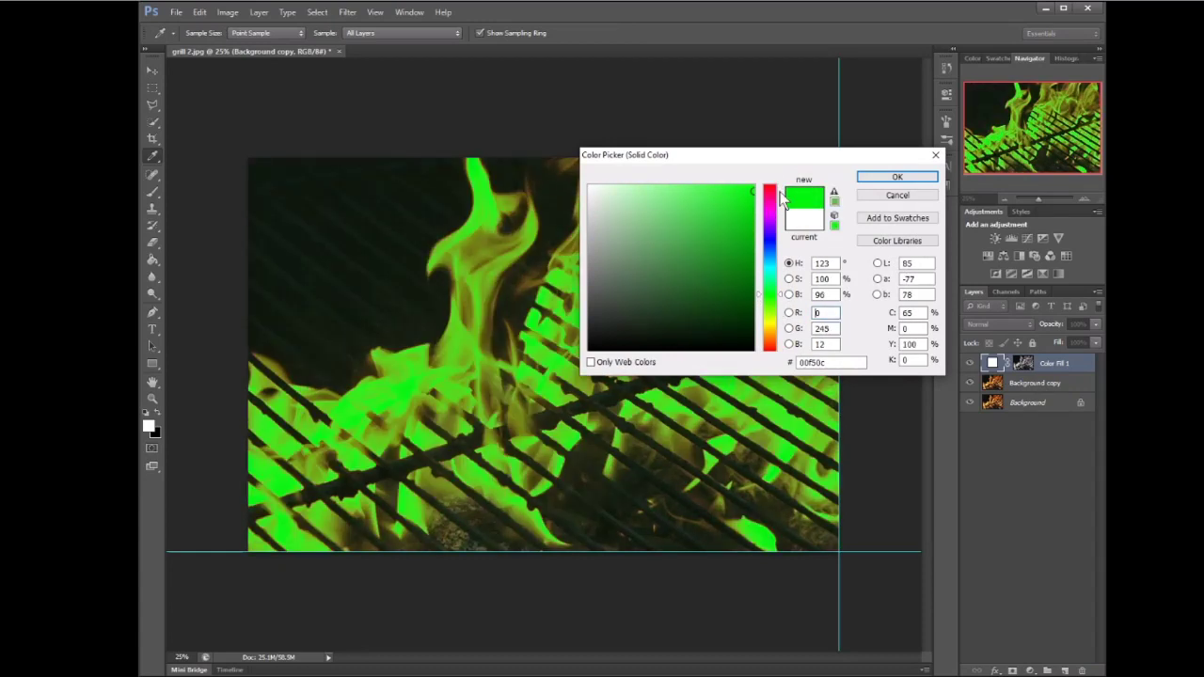
click(918, 181)
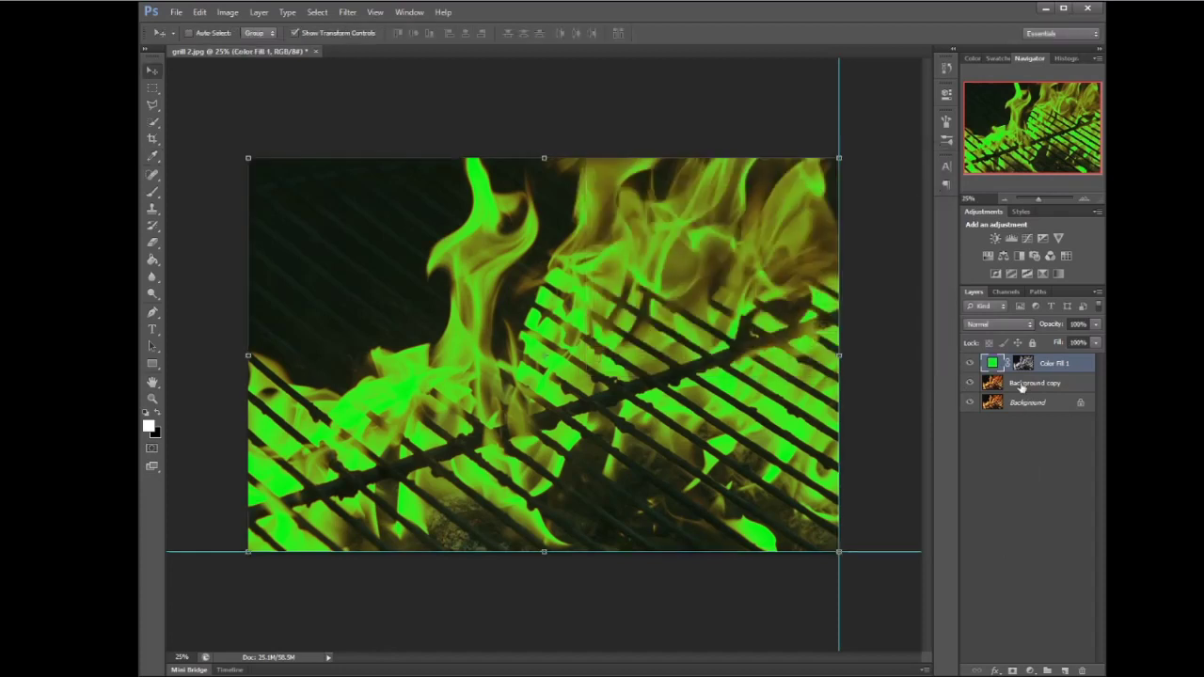
Add a Solid Color fill layer in blue 003cff directly above Background copy, beneath the green fill.
click(1021, 387)
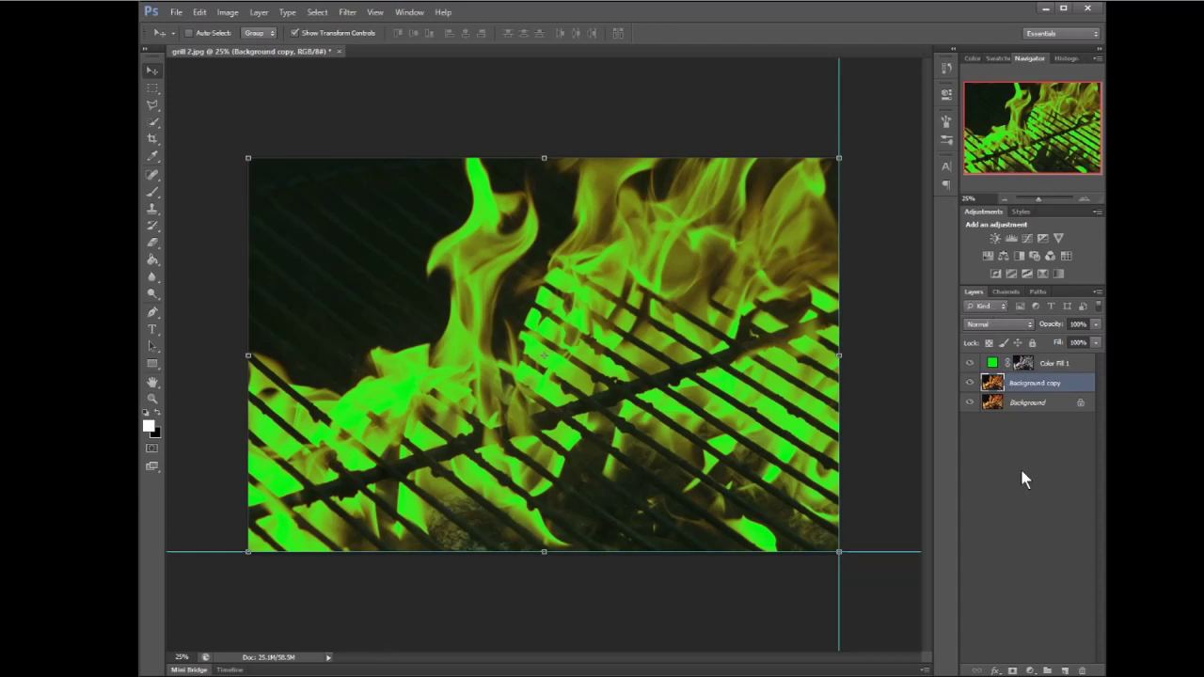
click(1028, 669)
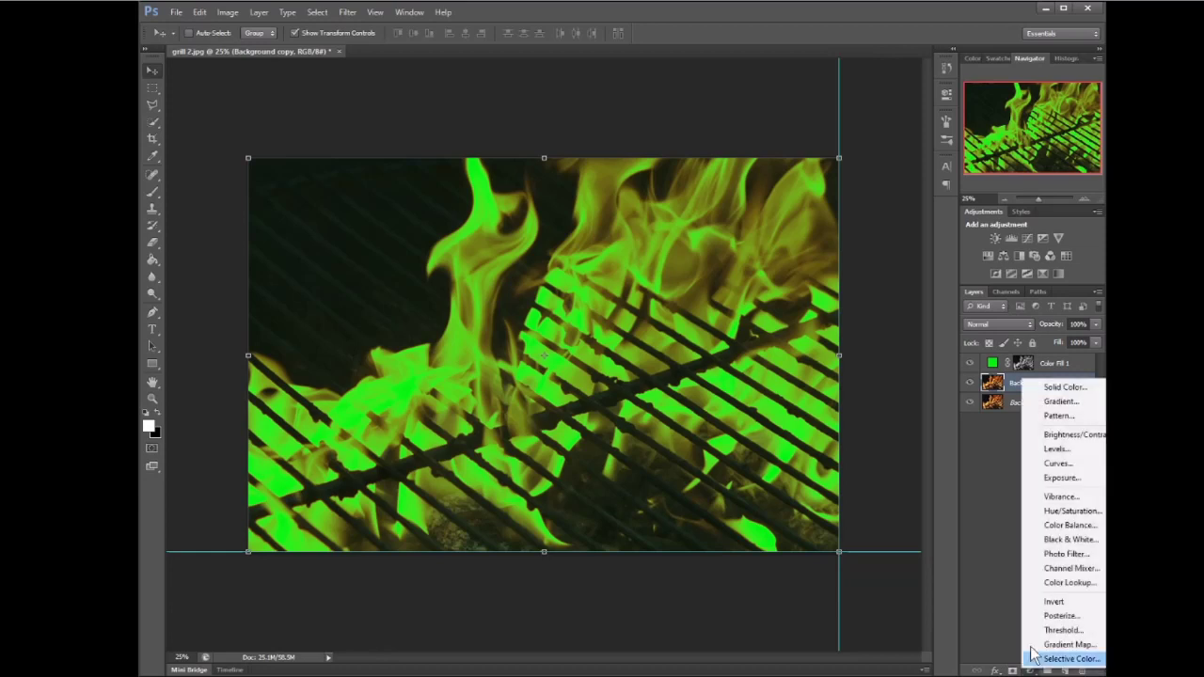
click(1064, 389)
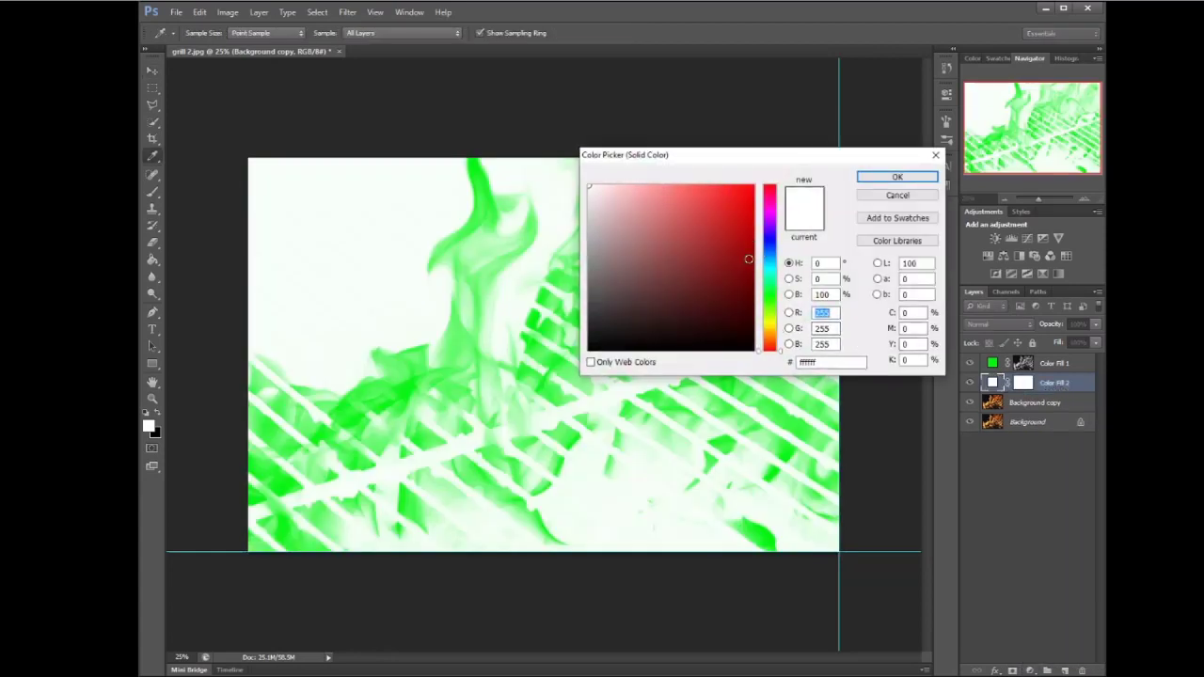
drag(602, 192, 771, 188)
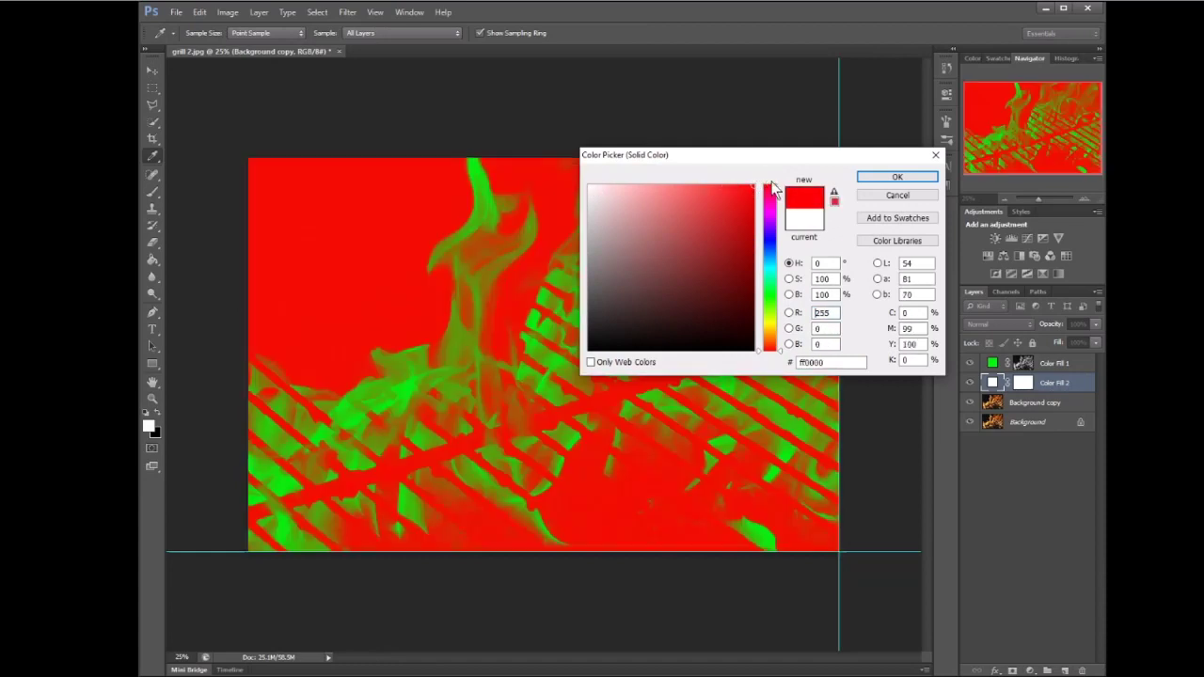
click(775, 242)
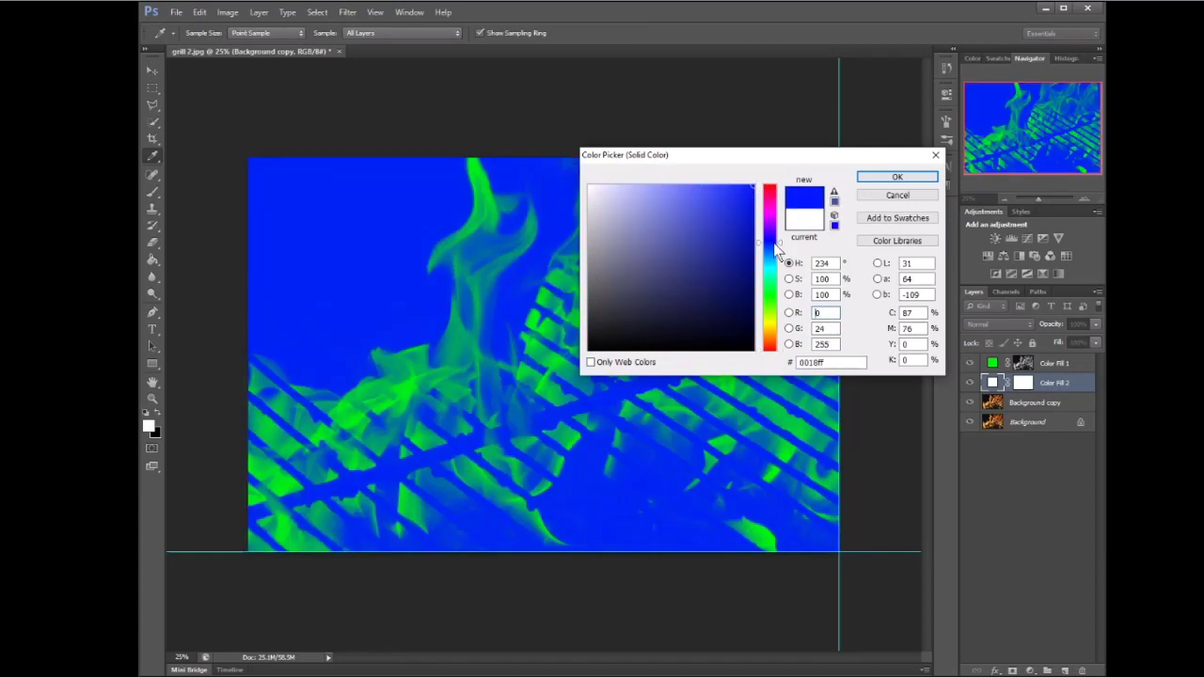
mouse_move(775, 243)
mouse_down()
mouse_move(783, 350)
mouse_move(779, 248)
mouse_up()
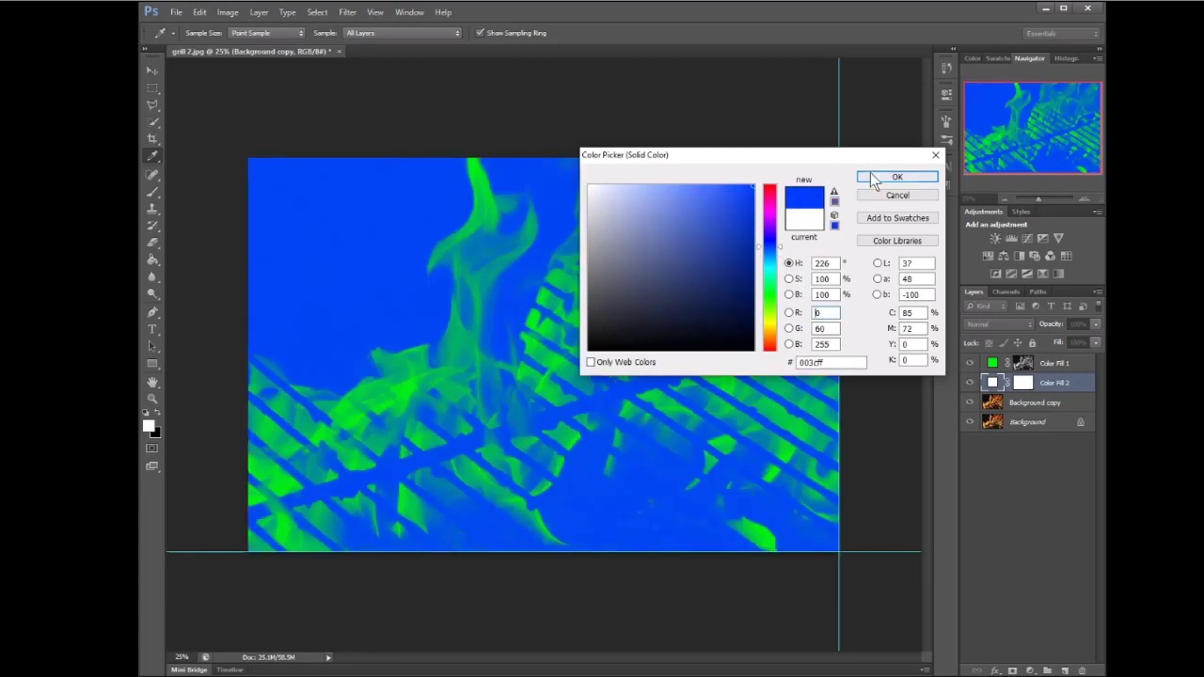
click(873, 179)
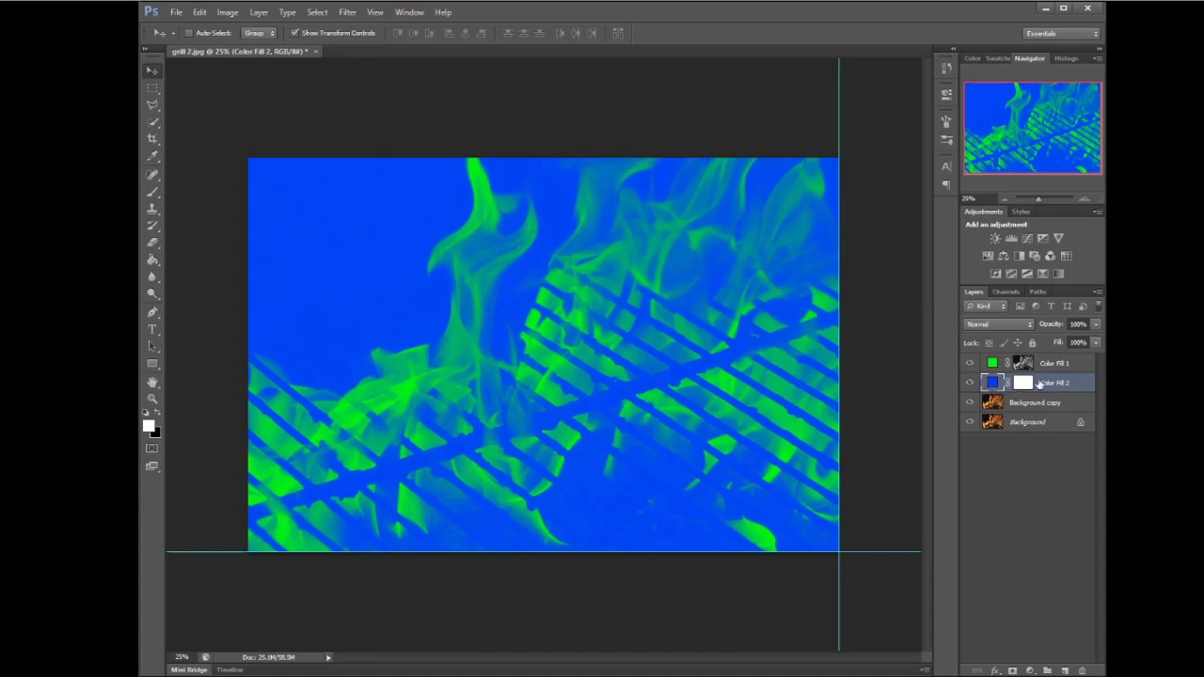
Place the bbq-ribs image above all layers, aligned with the canvas's top edge, and commit the placement.
click(1072, 470)
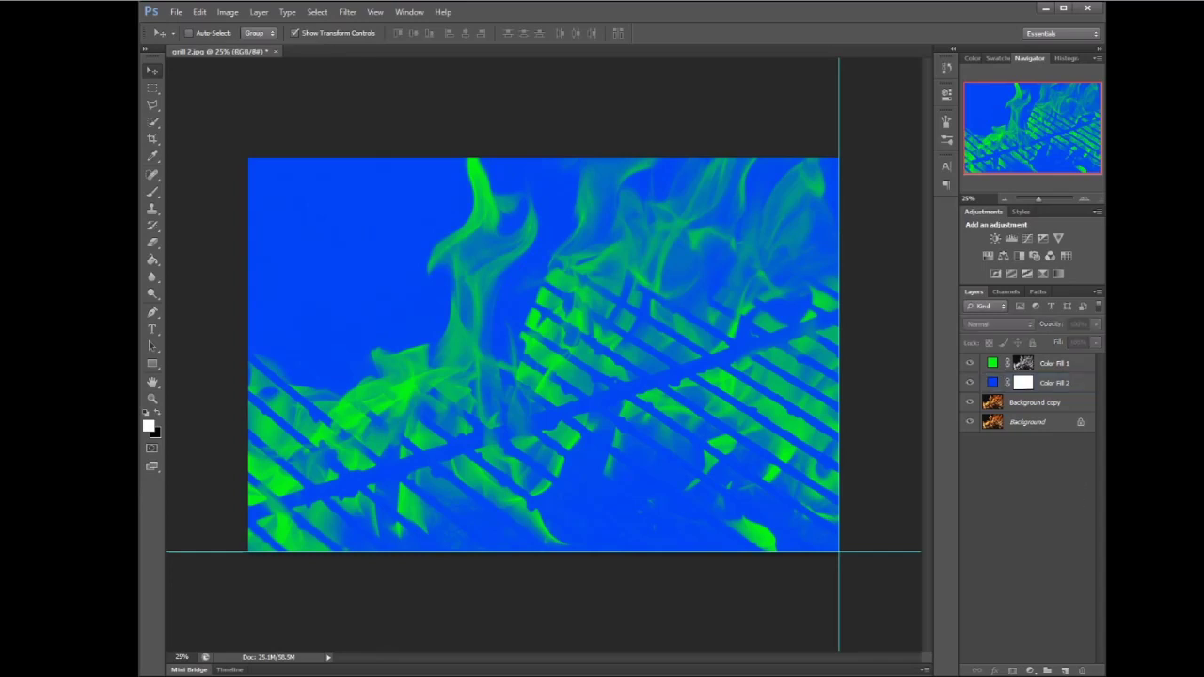
drag(1105, 471, 544, 273)
drag(548, 270, 549, 268)
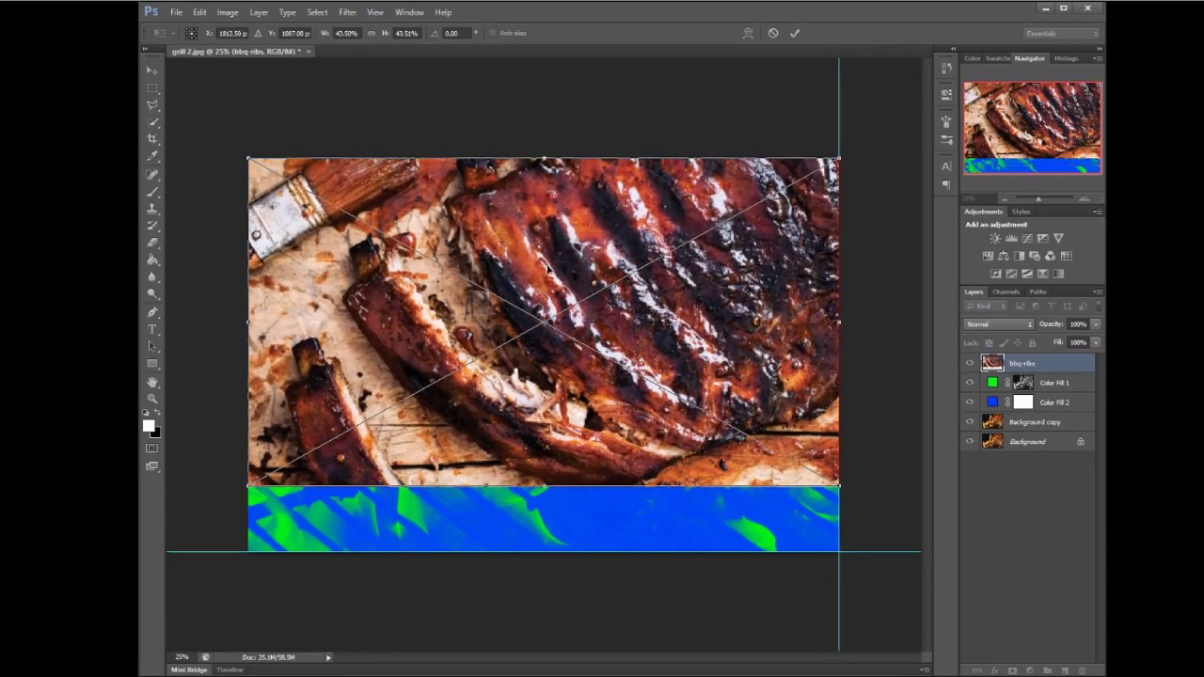
key(Return)
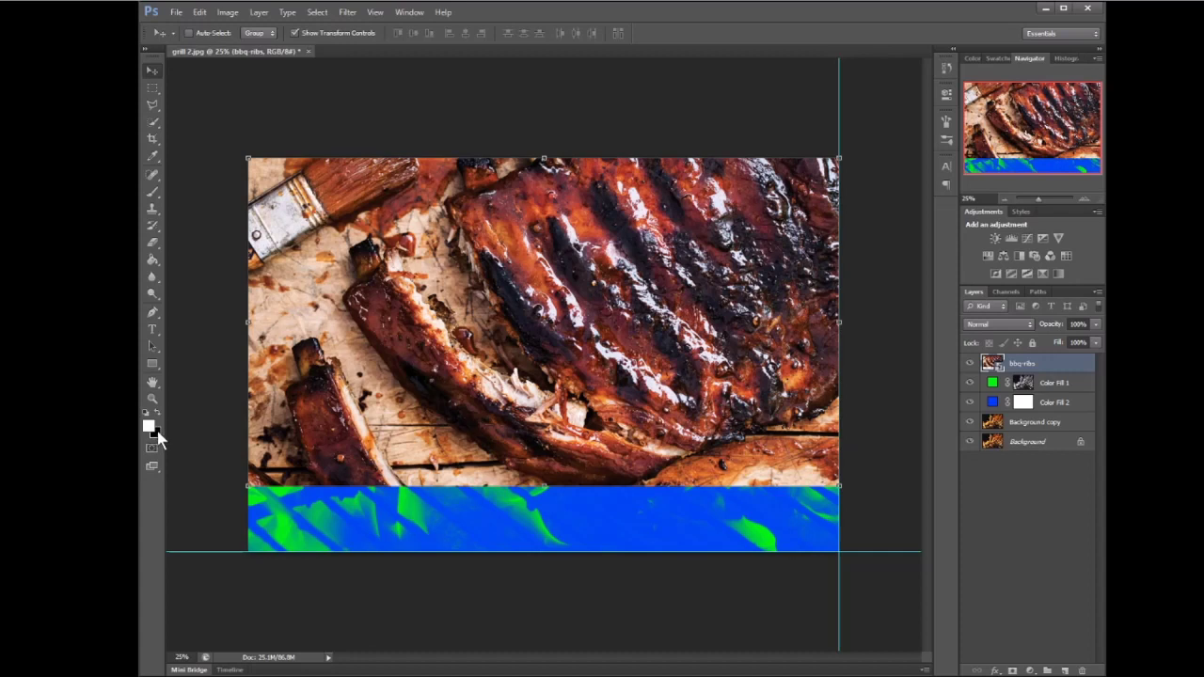
Add a layer mask to the bbq-ribs layer and set the Brush size to 131 px.
click(152, 192)
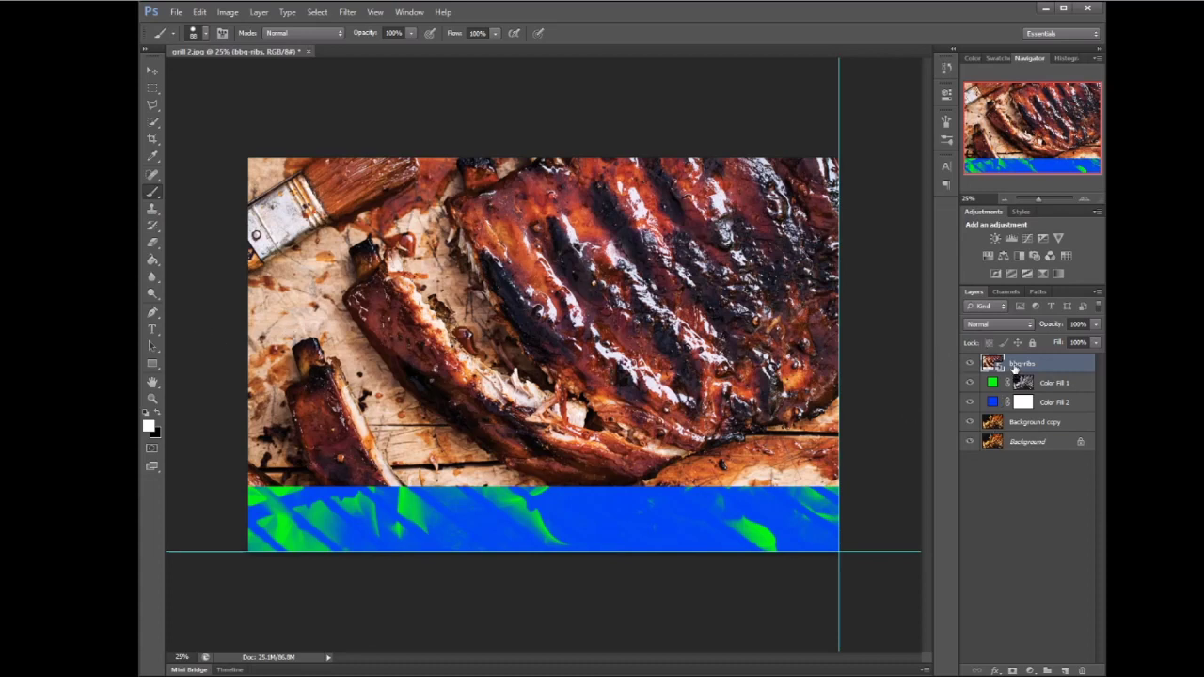
click(1010, 670)
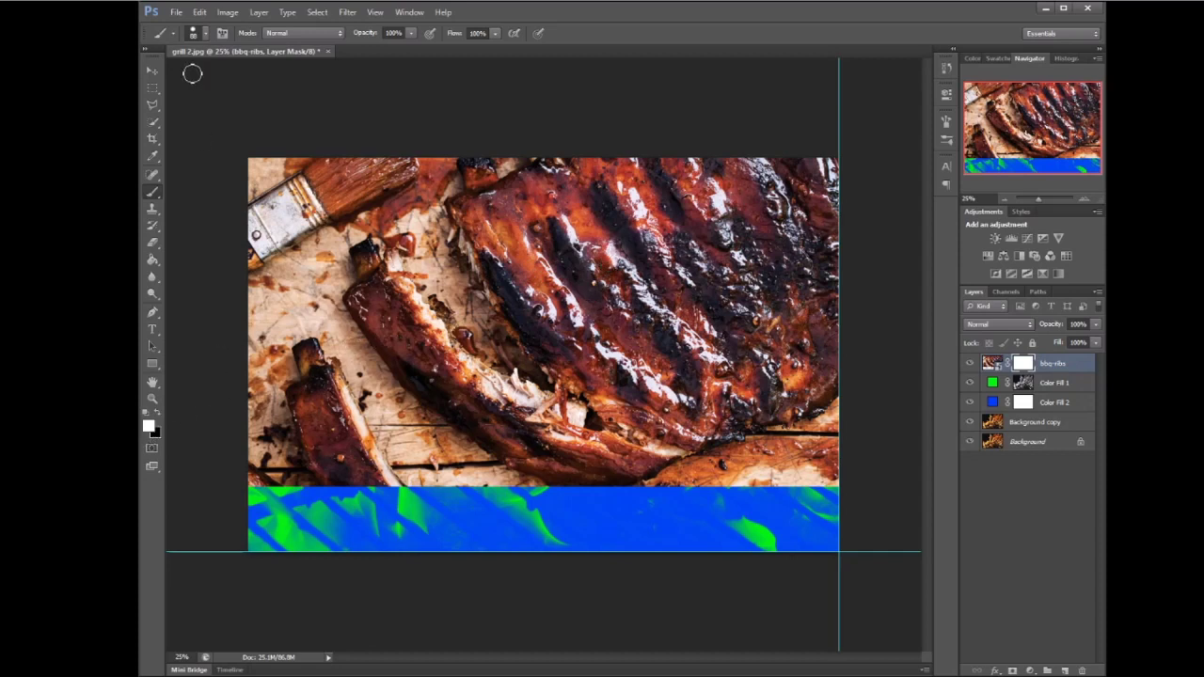
click(203, 33)
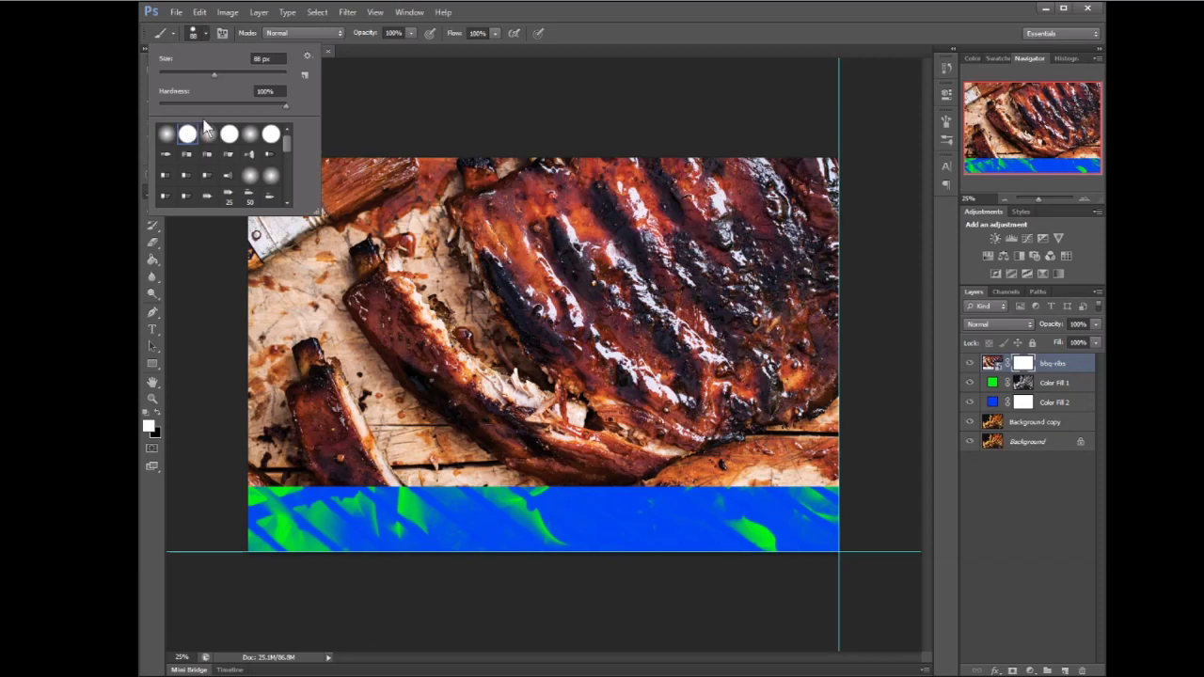
click(216, 75)
drag(217, 75, 233, 77)
click(472, 245)
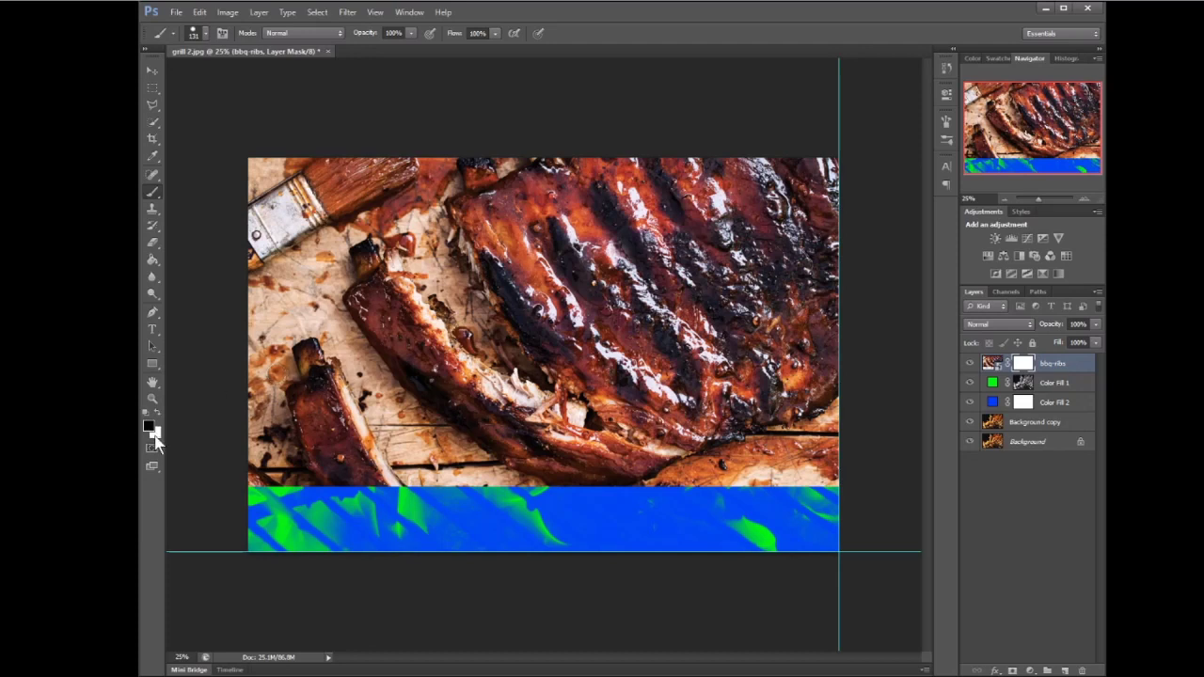
Try painting black on the bbq-ribs layer mask over the middle of the ribs, and undo the strokes.
key(x)
key(x)
key(x)
key(x)
key(x)
mouse_move(519, 303)
mouse_down()
mouse_move(546, 295)
mouse_move(555, 330)
mouse_move(554, 302)
mouse_move(522, 306)
mouse_move(548, 323)
mouse_move(579, 290)
mouse_move(569, 306)
mouse_move(558, 282)
mouse_move(567, 296)
mouse_move(574, 282)
mouse_move(538, 273)
mouse_move(593, 296)
mouse_move(579, 247)
mouse_move(607, 282)
mouse_move(582, 325)
mouse_move(534, 340)
mouse_move(508, 329)
mouse_move(500, 282)
mouse_move(524, 252)
mouse_move(609, 252)
mouse_up()
mouse_move(613, 299)
mouse_down()
mouse_move(592, 327)
mouse_move(555, 345)
mouse_move(510, 338)
mouse_move(489, 303)
mouse_move(488, 256)
mouse_move(571, 225)
mouse_move(619, 242)
mouse_up()
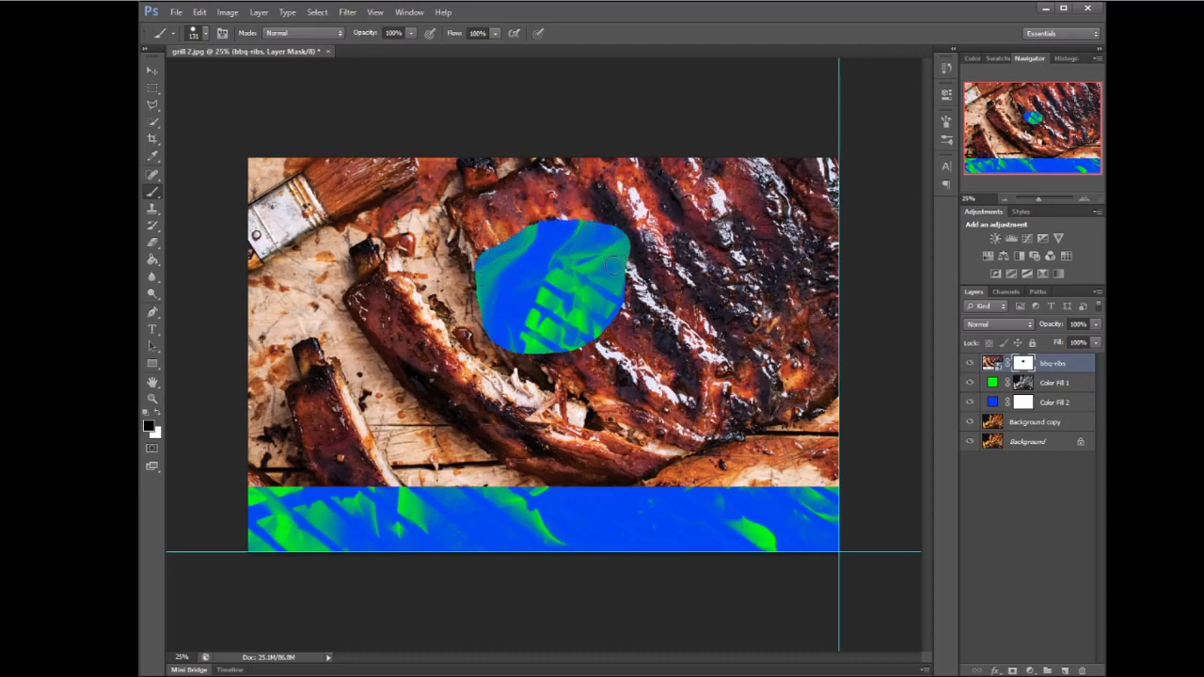
key(ctrl+z)
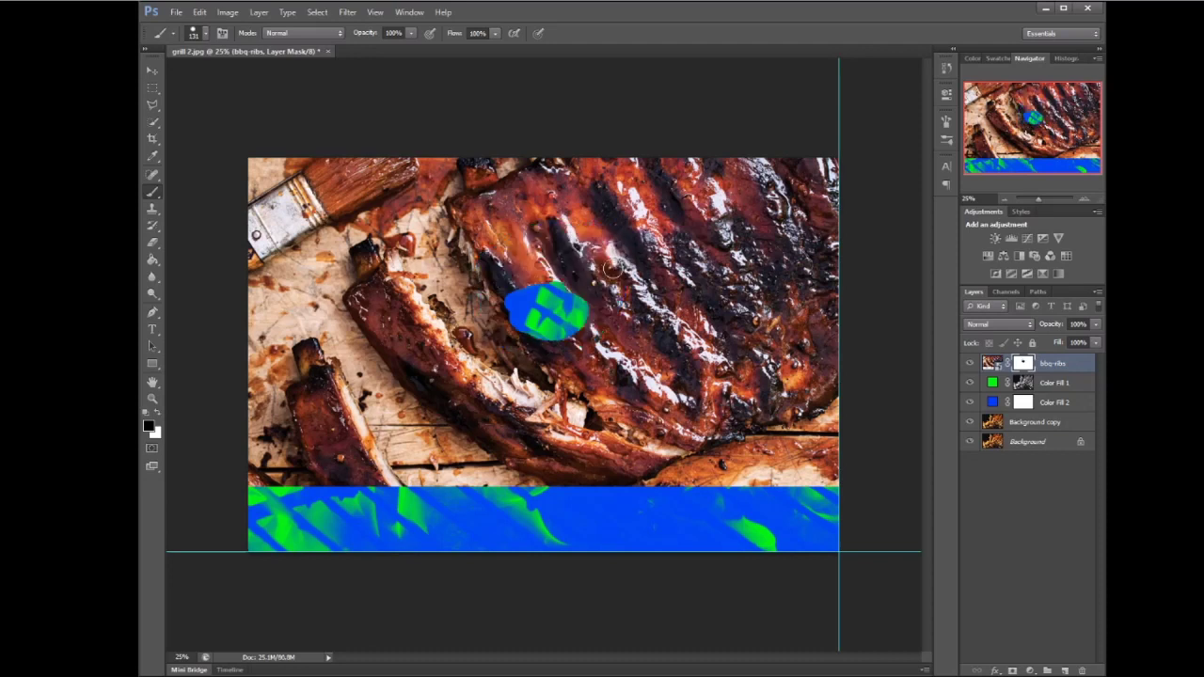
key(ctrl+alt+z)
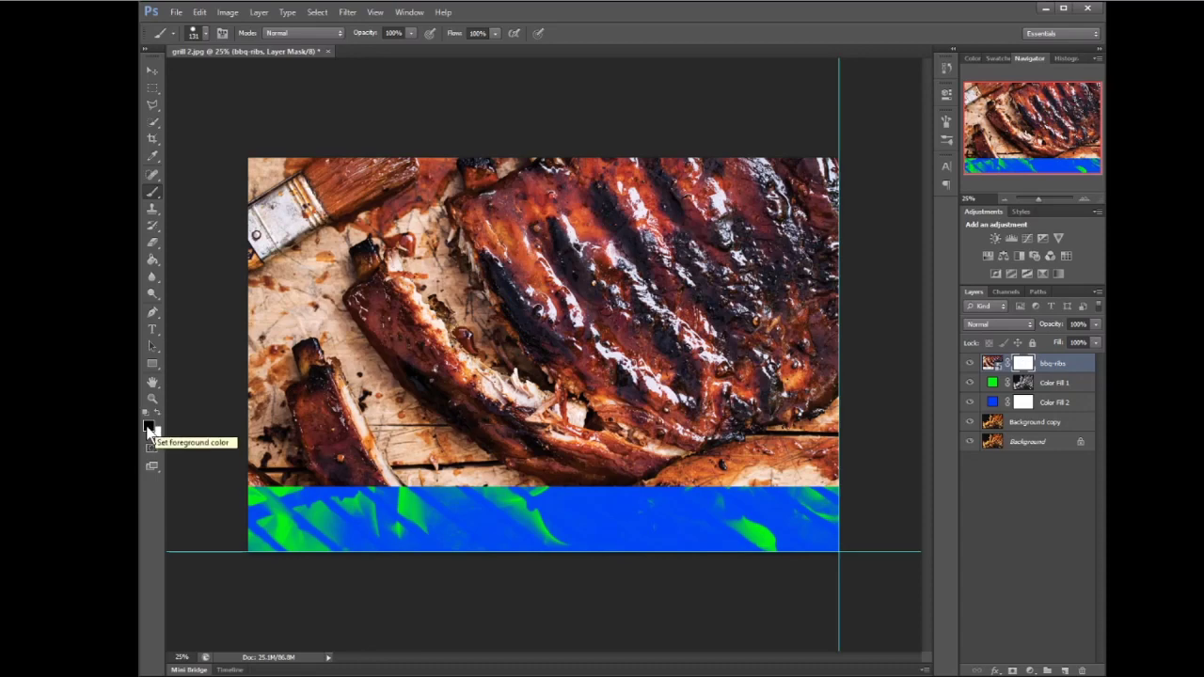
Set the foreground color to gray 8c8b8b and paint a spot over the ribs on the bbq-ribs layer mask.
click(148, 428)
drag(608, 325, 588, 259)
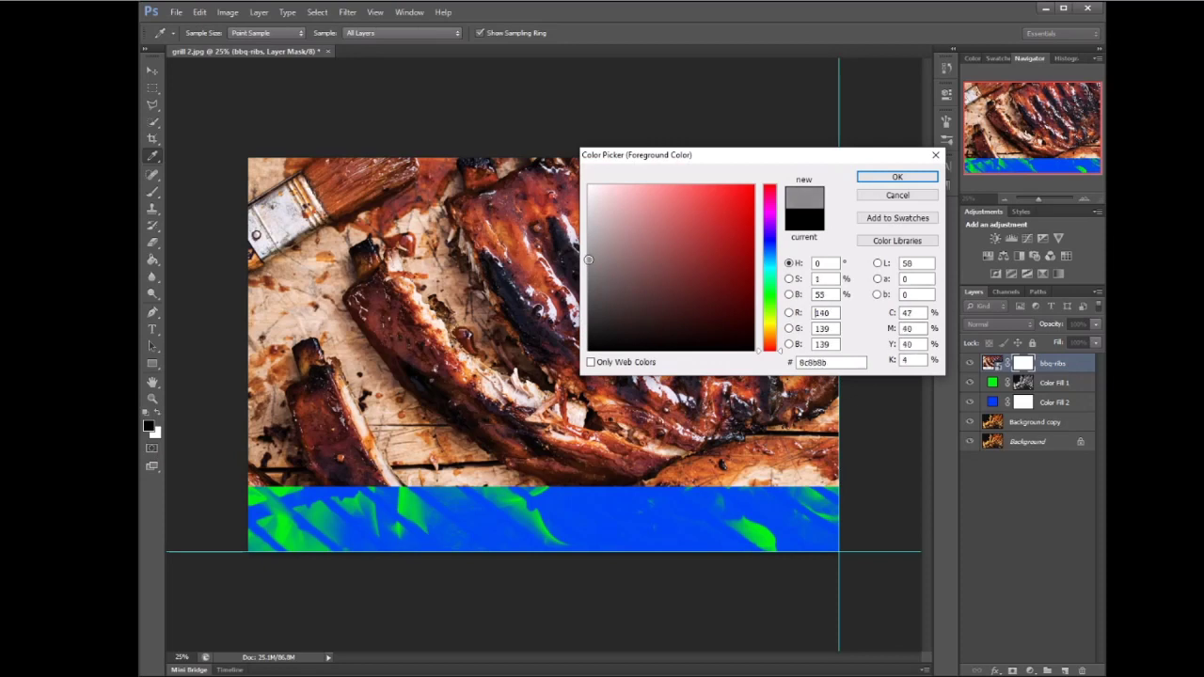
click(897, 179)
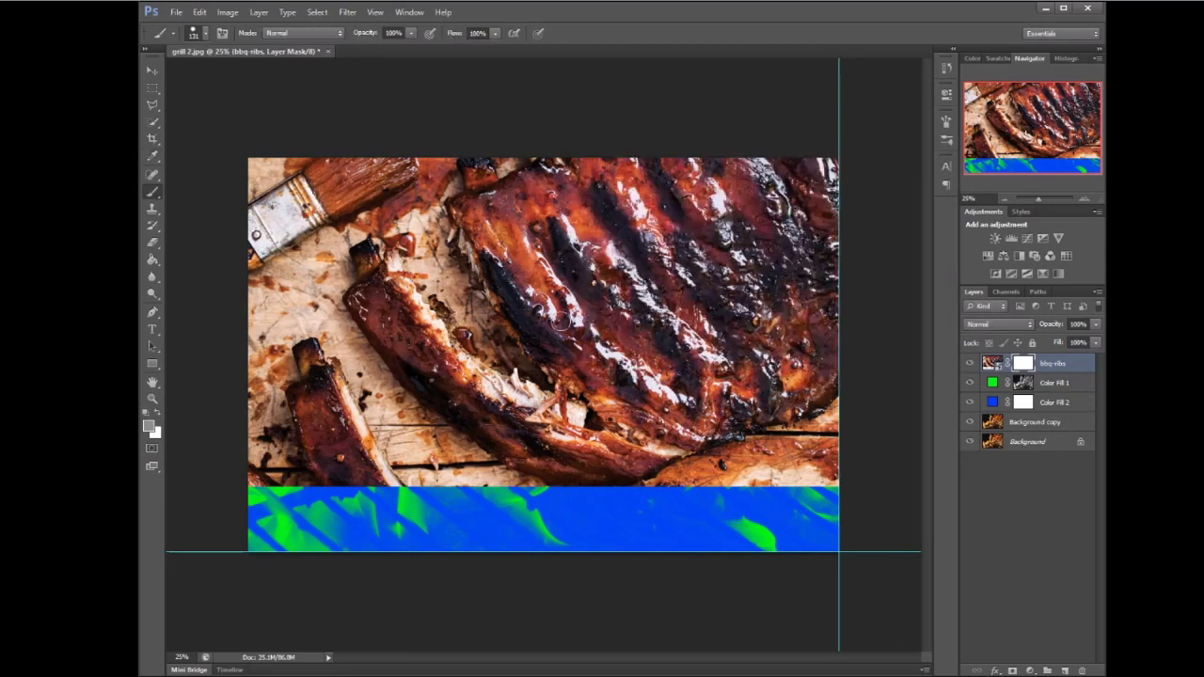
mouse_move(566, 320)
mouse_down()
mouse_move(525, 336)
mouse_move(558, 322)
mouse_move(520, 325)
mouse_move(546, 315)
mouse_move(544, 299)
mouse_move(569, 313)
mouse_move(575, 295)
mouse_move(541, 295)
mouse_move(550, 311)
mouse_move(567, 311)
mouse_move(519, 290)
mouse_move(543, 323)
mouse_move(568, 296)
mouse_move(525, 319)
mouse_move(553, 303)
mouse_up()
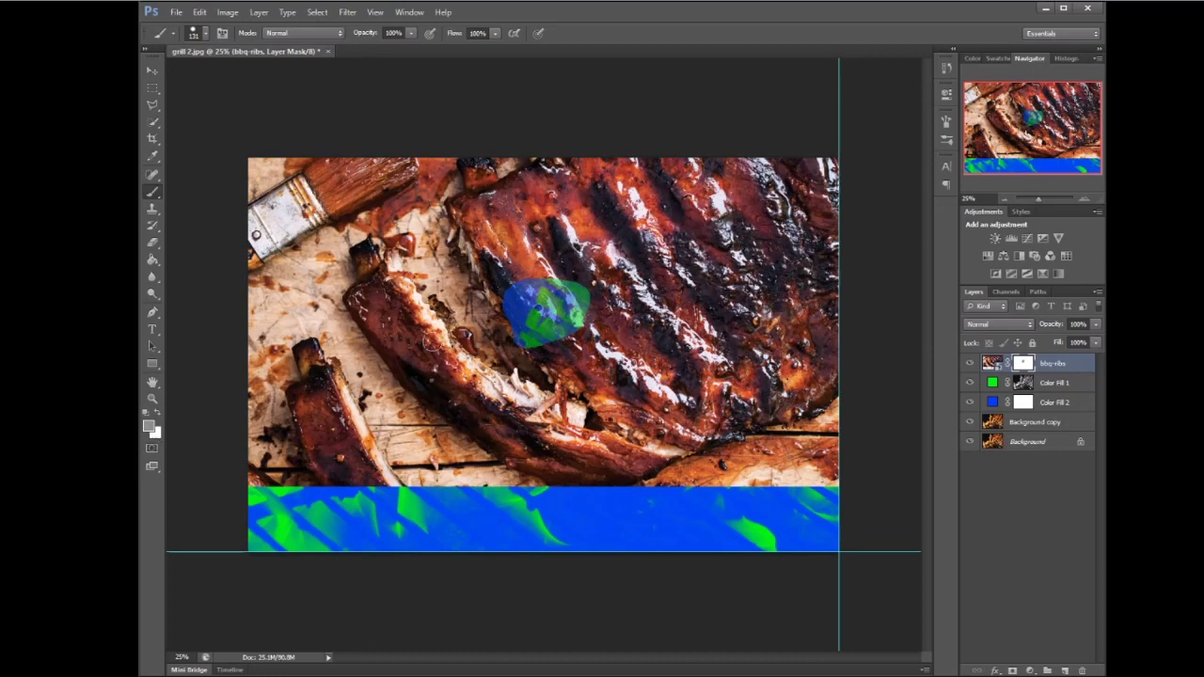
Set the foreground color to black 000000 and paint a spot over the middle of the ribs on the bbq-ribs layer mask.
click(148, 427)
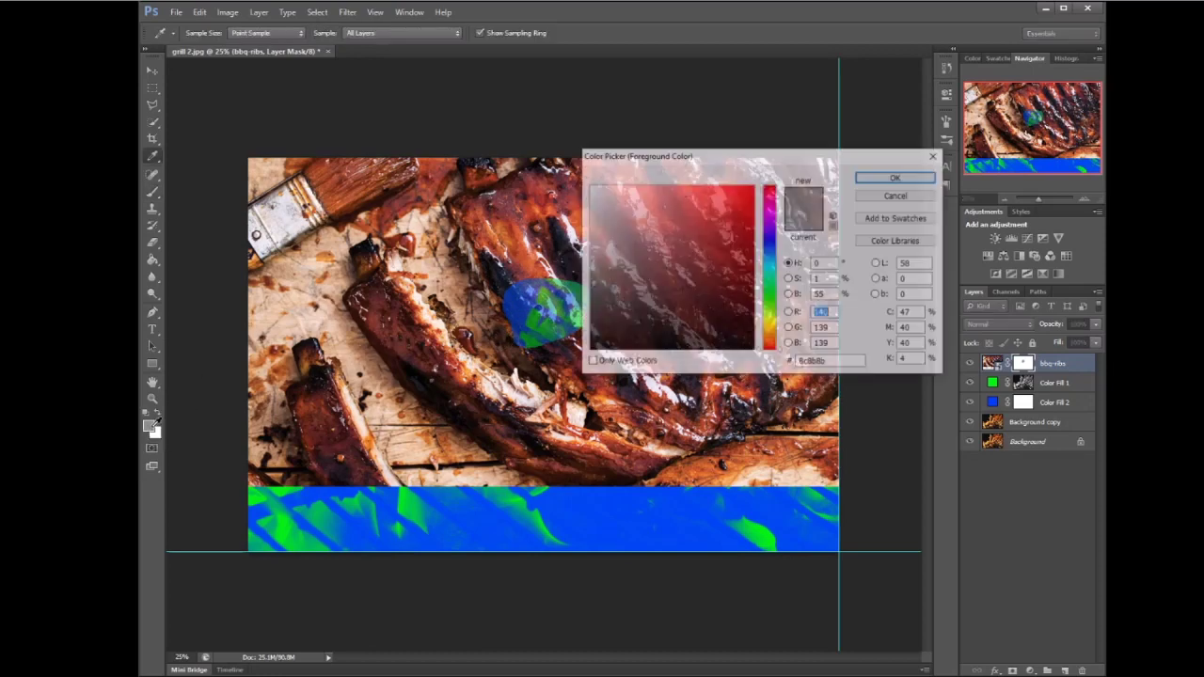
drag(616, 334, 572, 370)
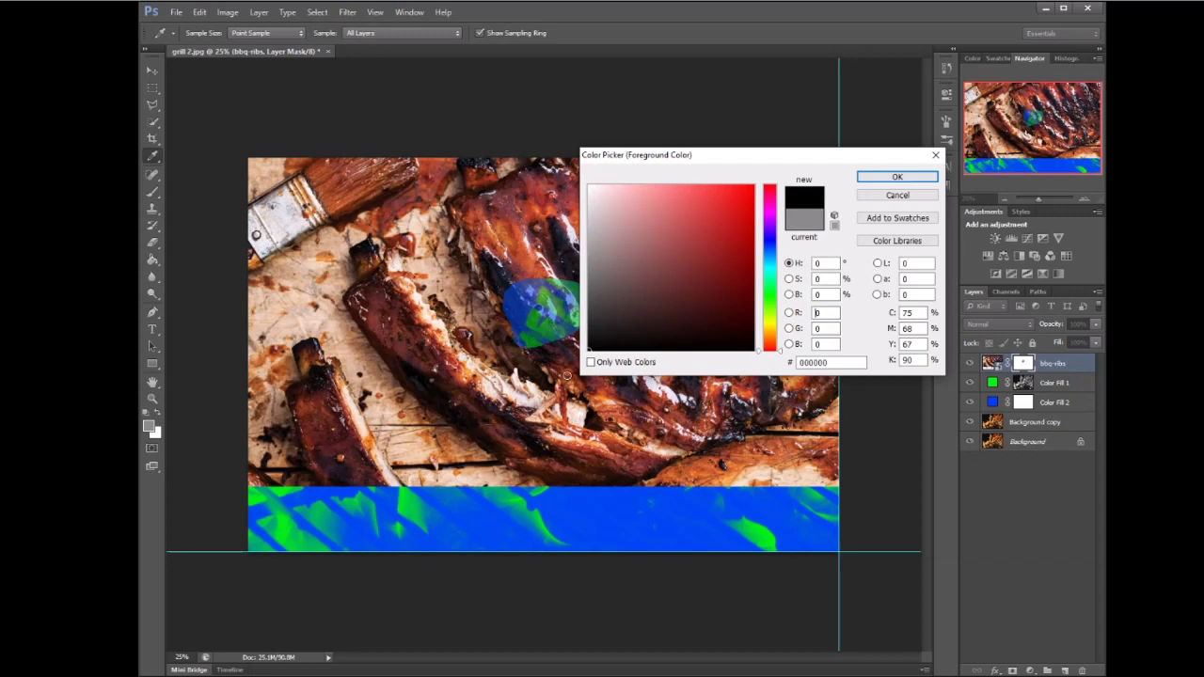
click(876, 179)
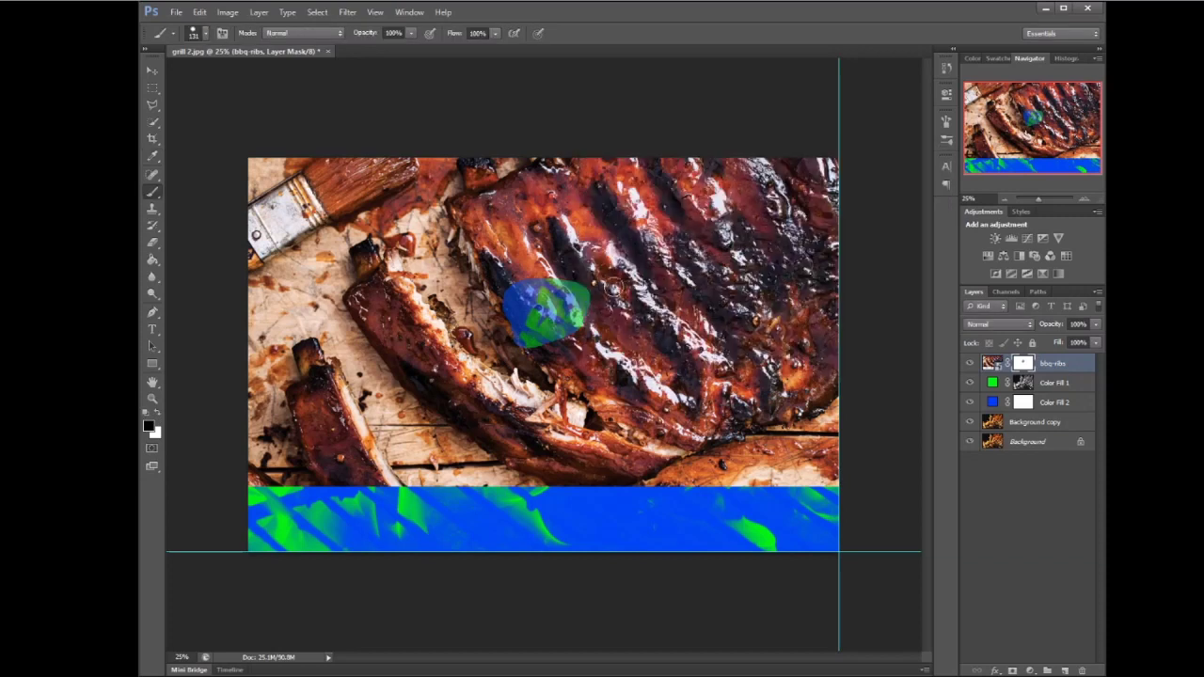
mouse_move(611, 281)
mouse_down()
mouse_move(629, 324)
mouse_move(660, 324)
mouse_move(657, 289)
mouse_move(623, 282)
mouse_up()
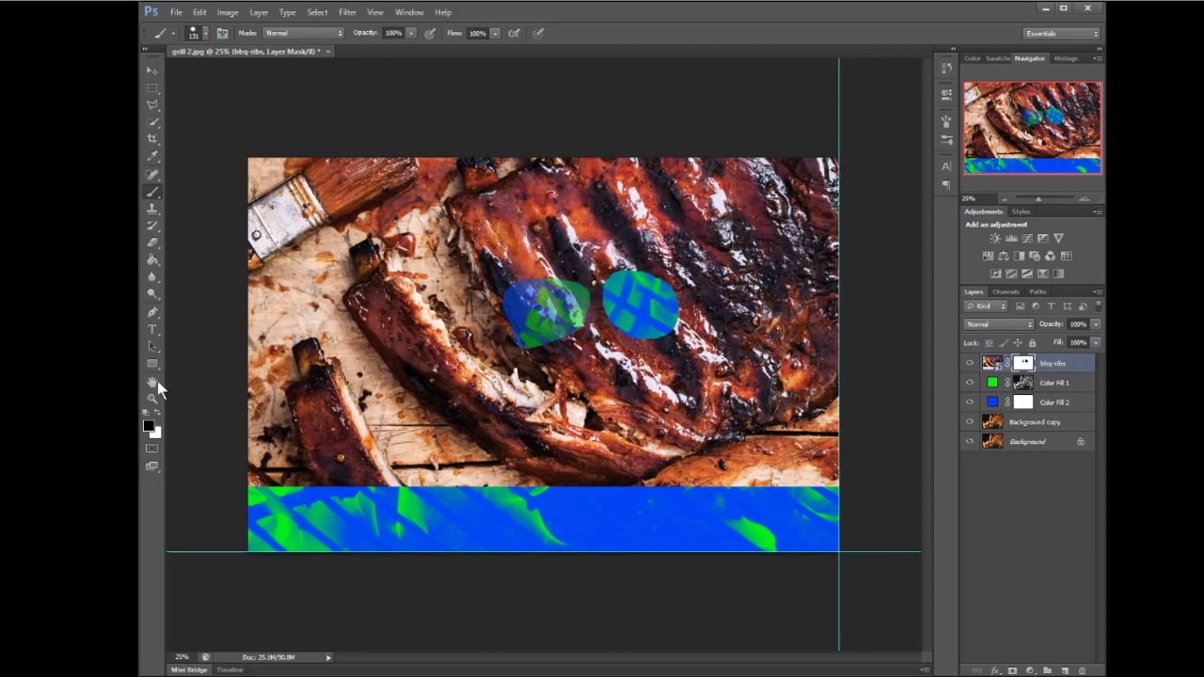
Set the foreground color to light gray bdbdbd and paint a spot beside the black one on the bbq-ribs layer mask.
click(149, 427)
drag(595, 294, 587, 243)
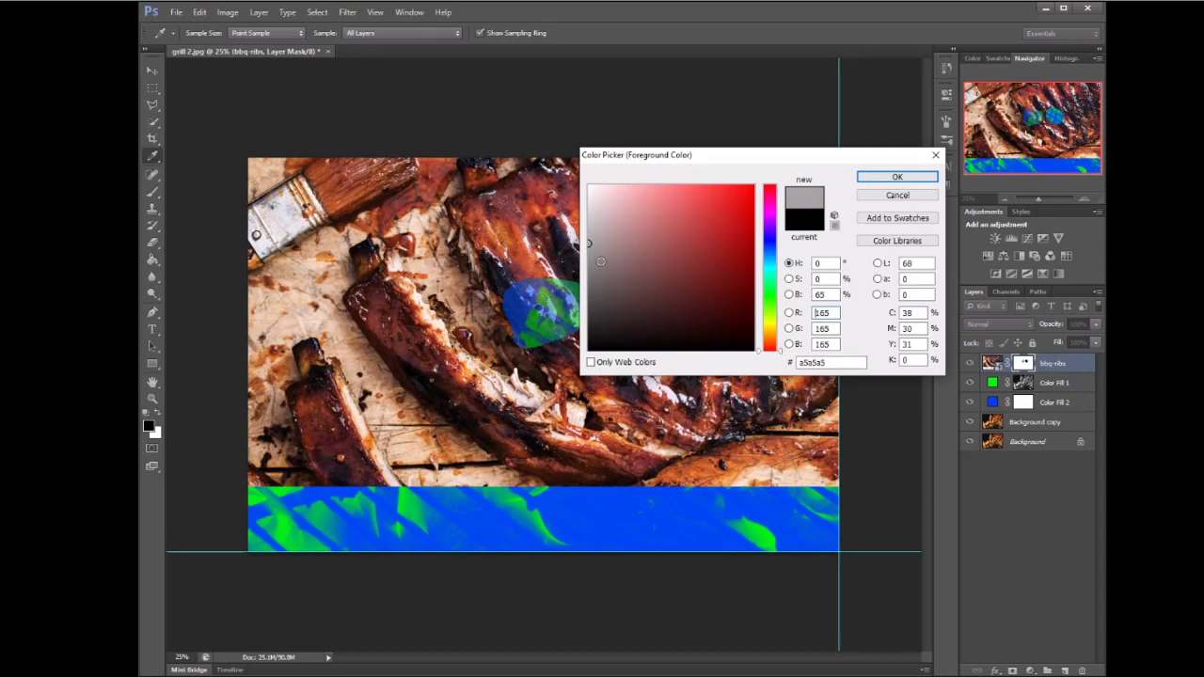
drag(587, 245, 588, 227)
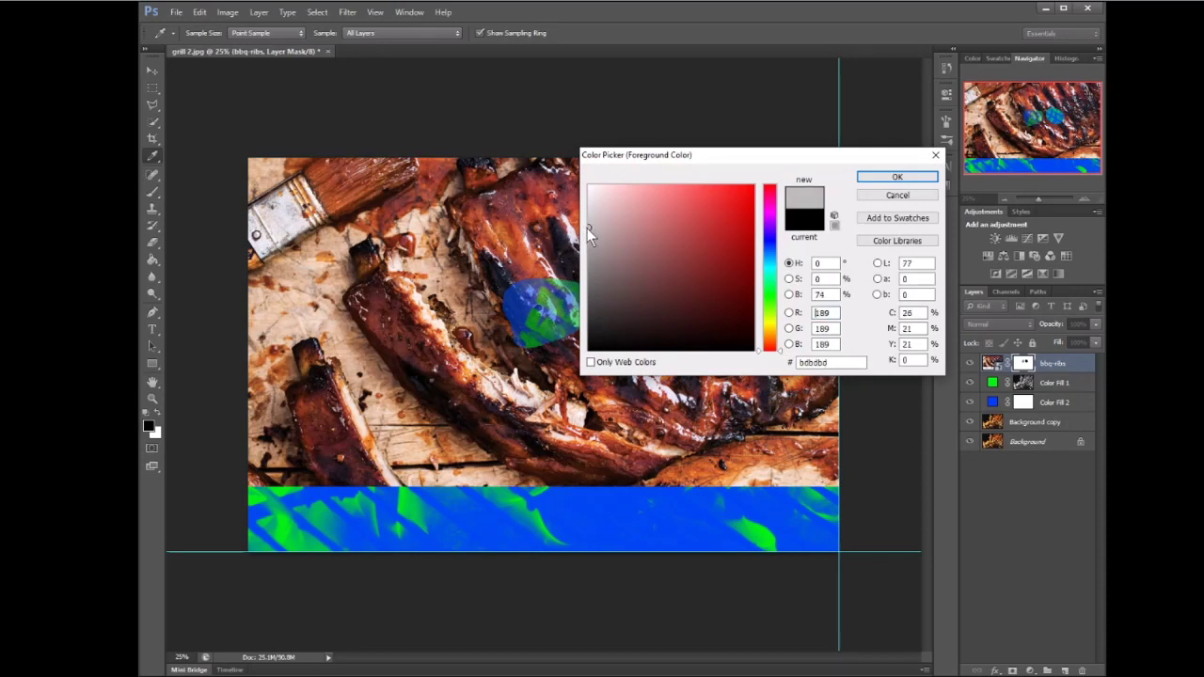
click(896, 178)
key(b)
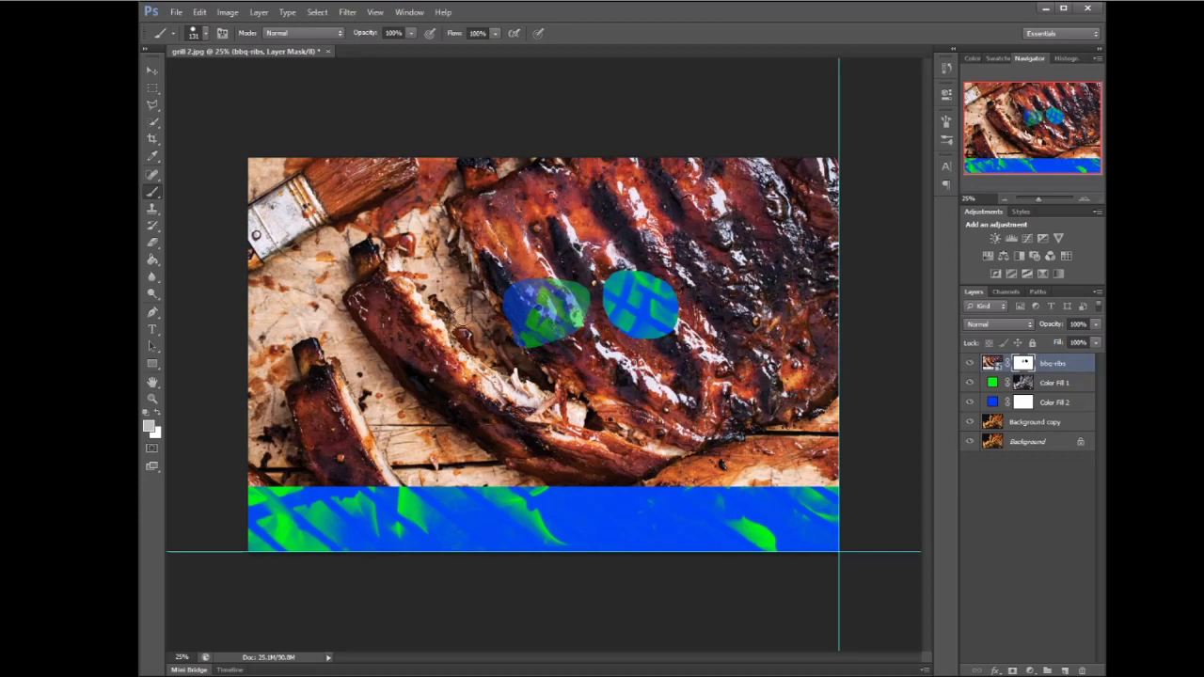
mouse_move(719, 299)
mouse_down()
mouse_move(735, 287)
mouse_move(741, 303)
mouse_move(717, 298)
mouse_move(759, 286)
mouse_move(752, 309)
mouse_move(734, 305)
mouse_move(748, 309)
mouse_move(732, 294)
mouse_move(742, 294)
mouse_up()
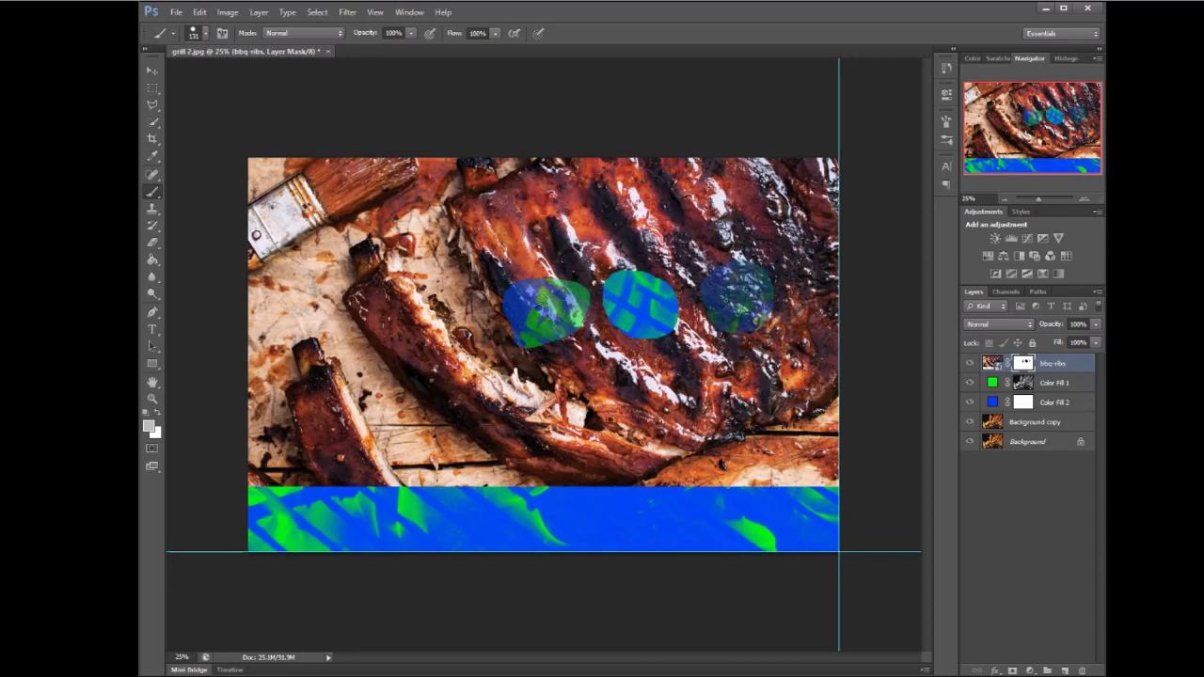
Undo the three spots painted on the bbq-ribs layer mask.
key(ctrl+alt+z)
key(ctrl+alt+z)
key(ctrl+alt+z)
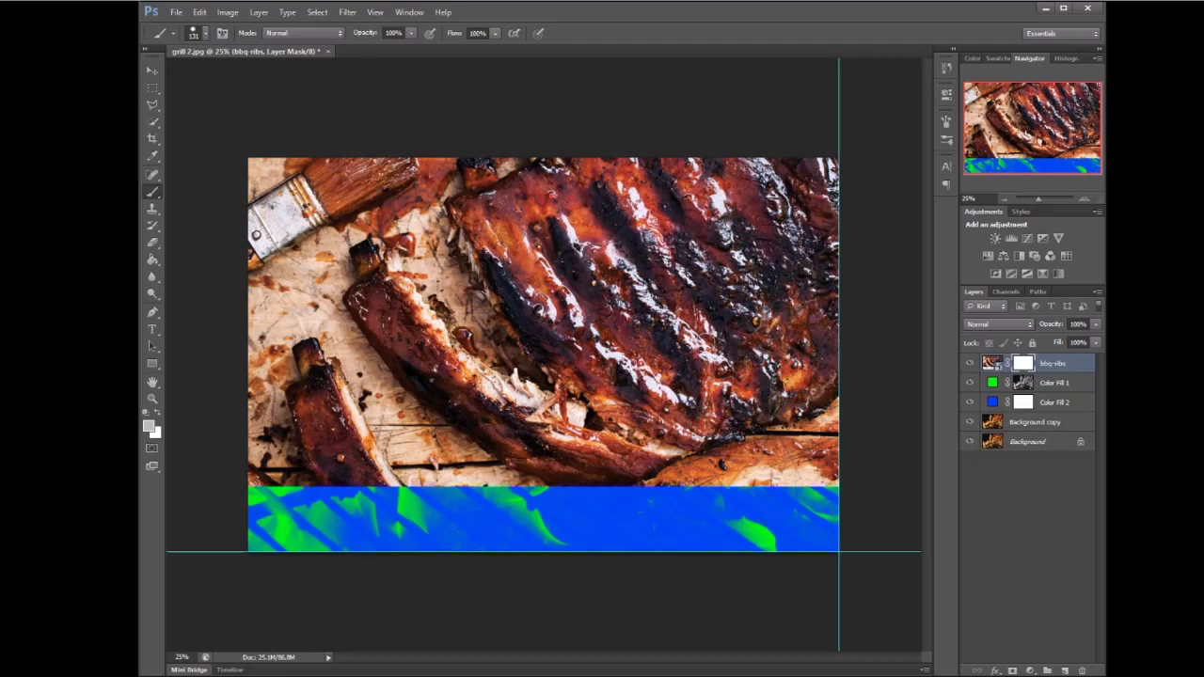
Set the foreground color to black 000000.
click(148, 426)
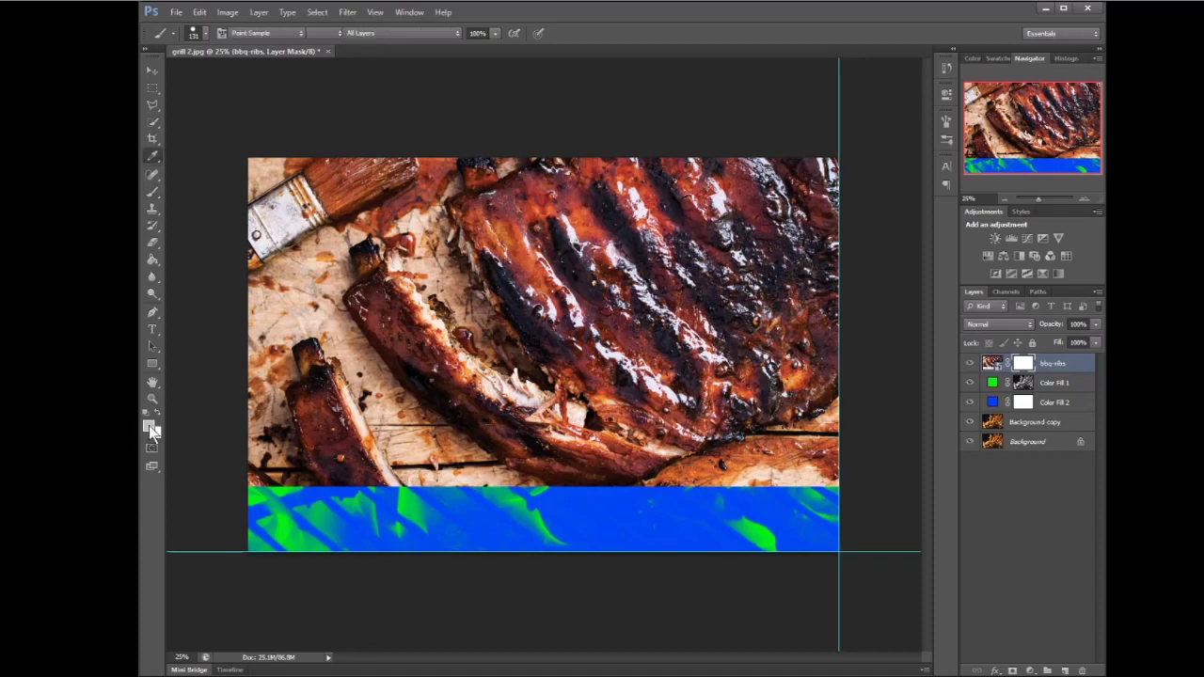
drag(620, 317, 581, 369)
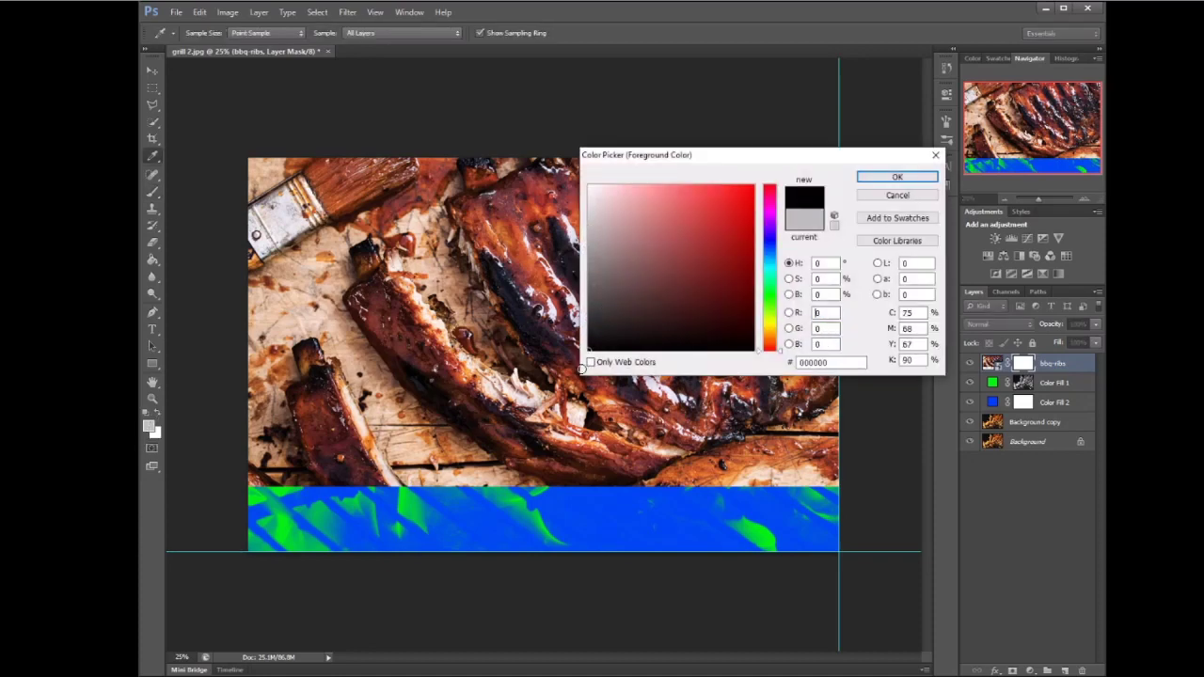
click(901, 177)
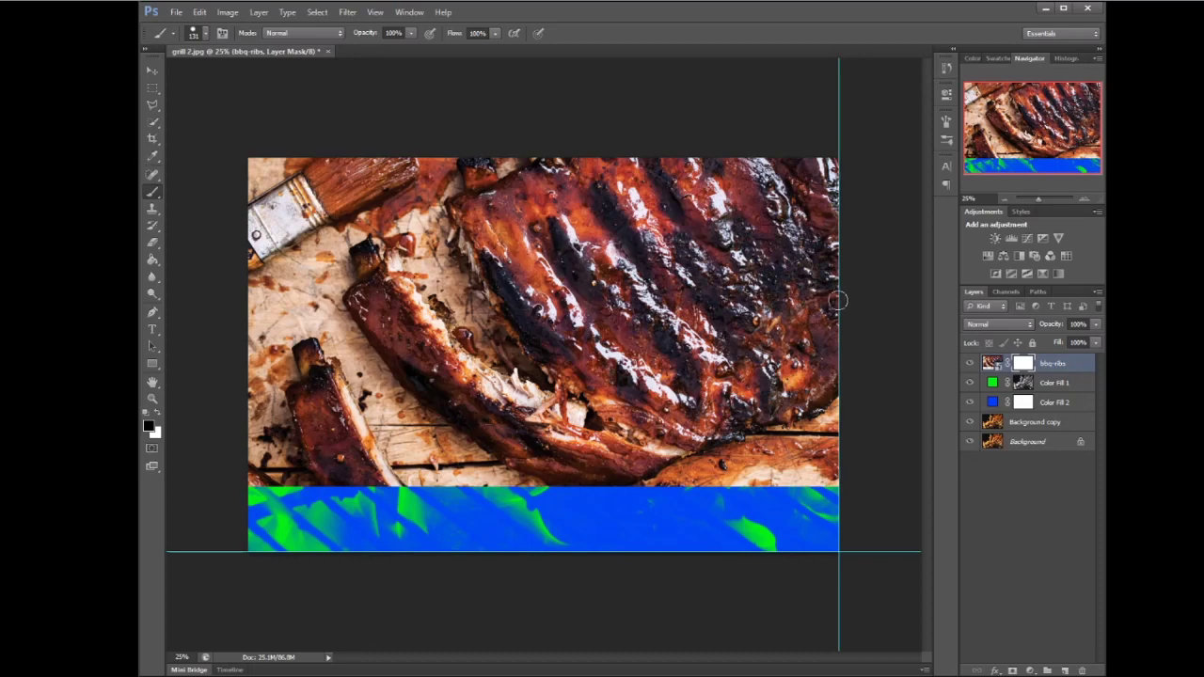
Delete the bbq-ribs layer together with its layer mask.
click(968, 364)
click(970, 365)
key(Delete)
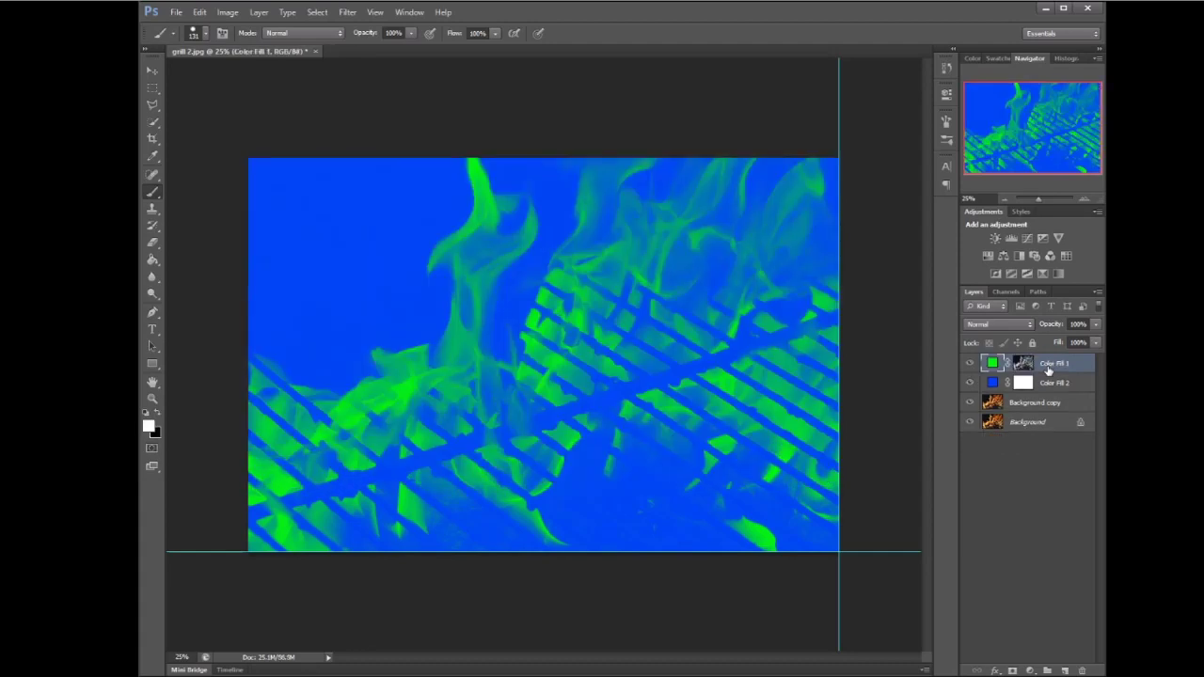
Place the bbq-ribs image again above all layers, aligned with the canvas's top edge, and commit the placement.
drag(1202, 489, 430, 270)
drag(572, 295, 577, 268)
key(Return)
key(b)
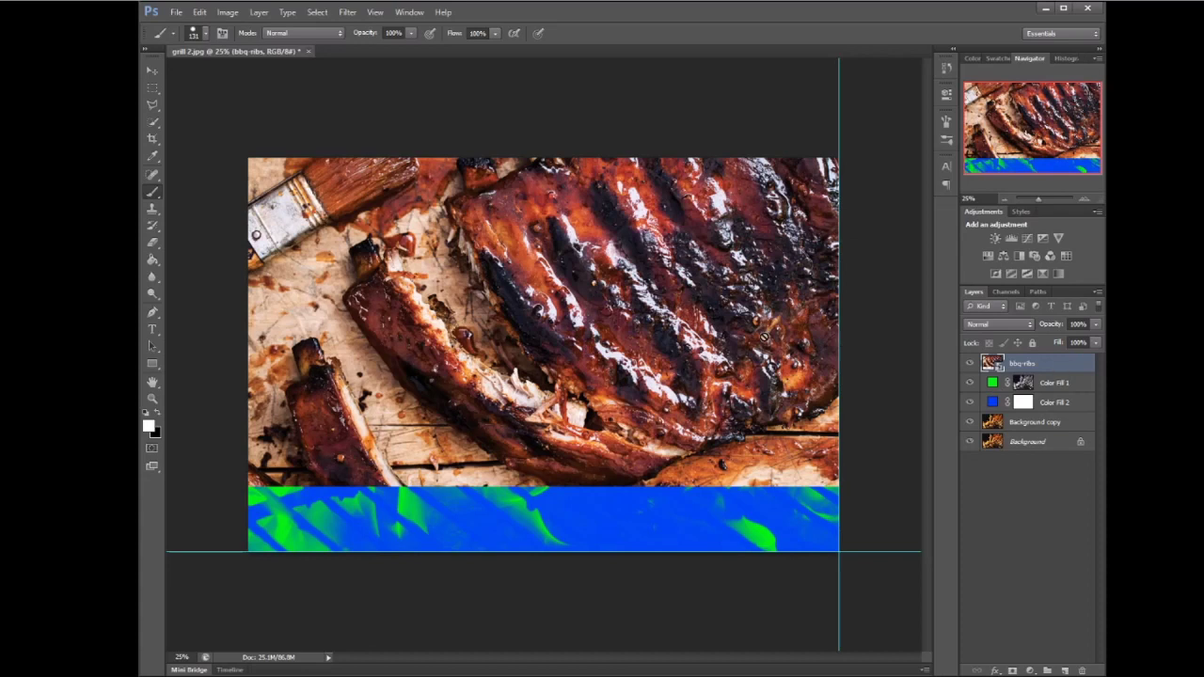
Make a rectangular selection around the basting brush in the image's upper-left corner and turn it into a layer mask on bbq-ribs.
click(153, 88)
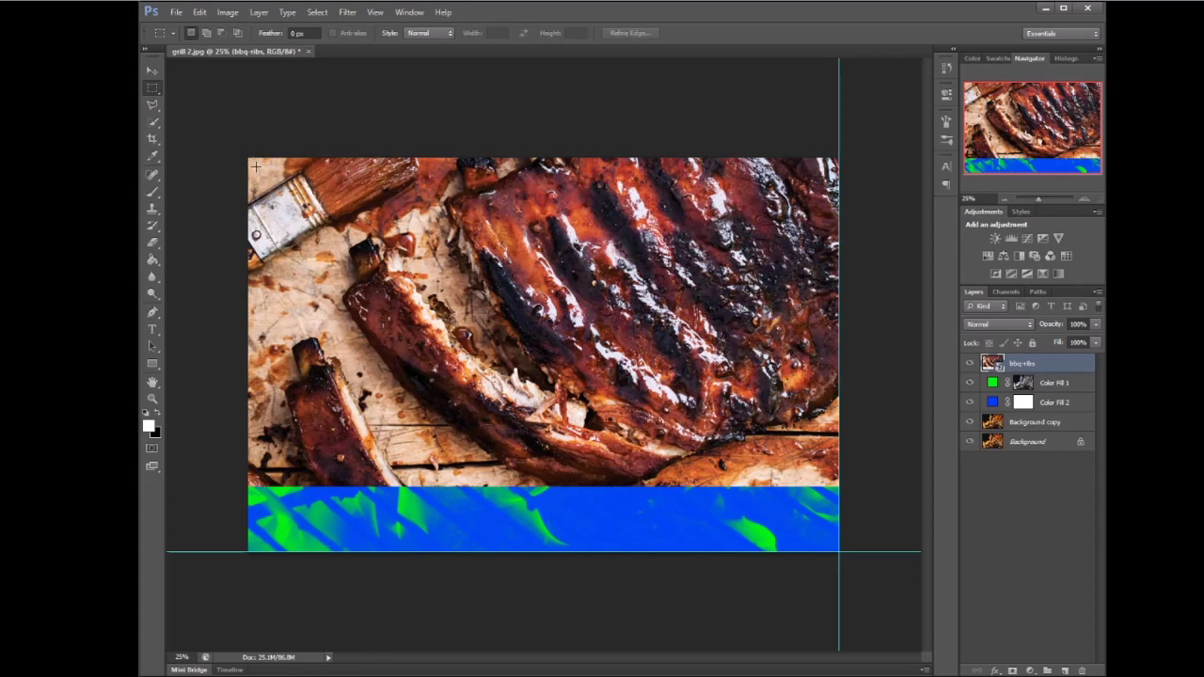
drag(253, 165, 470, 282)
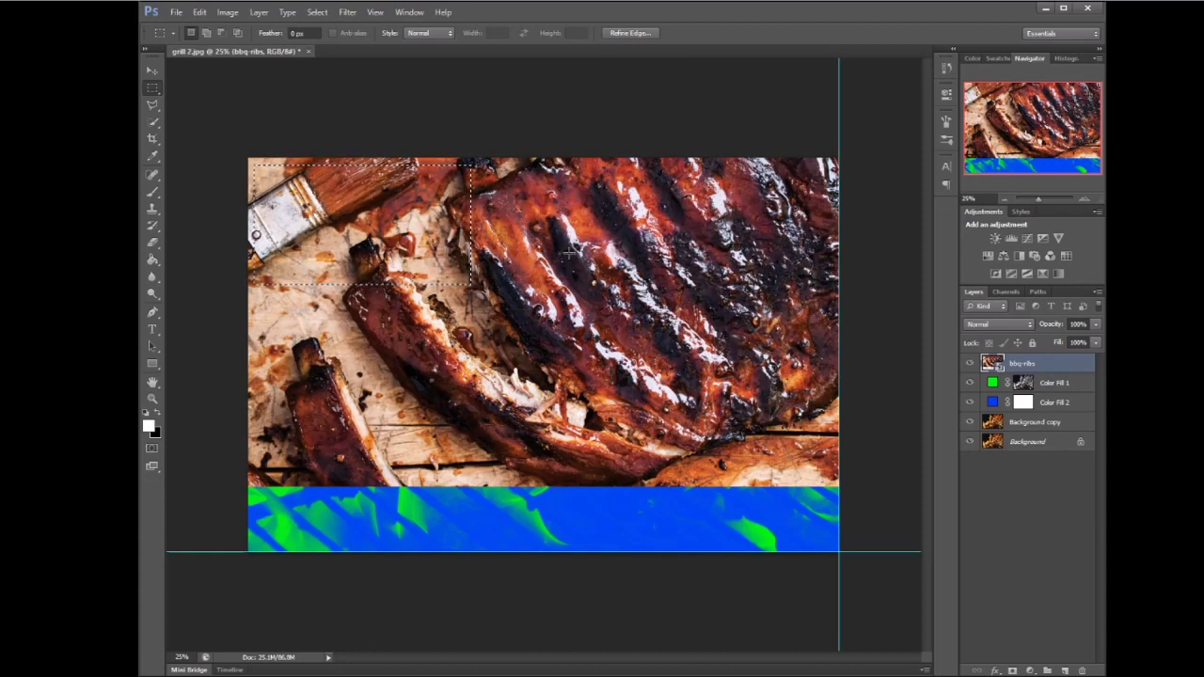
click(1012, 671)
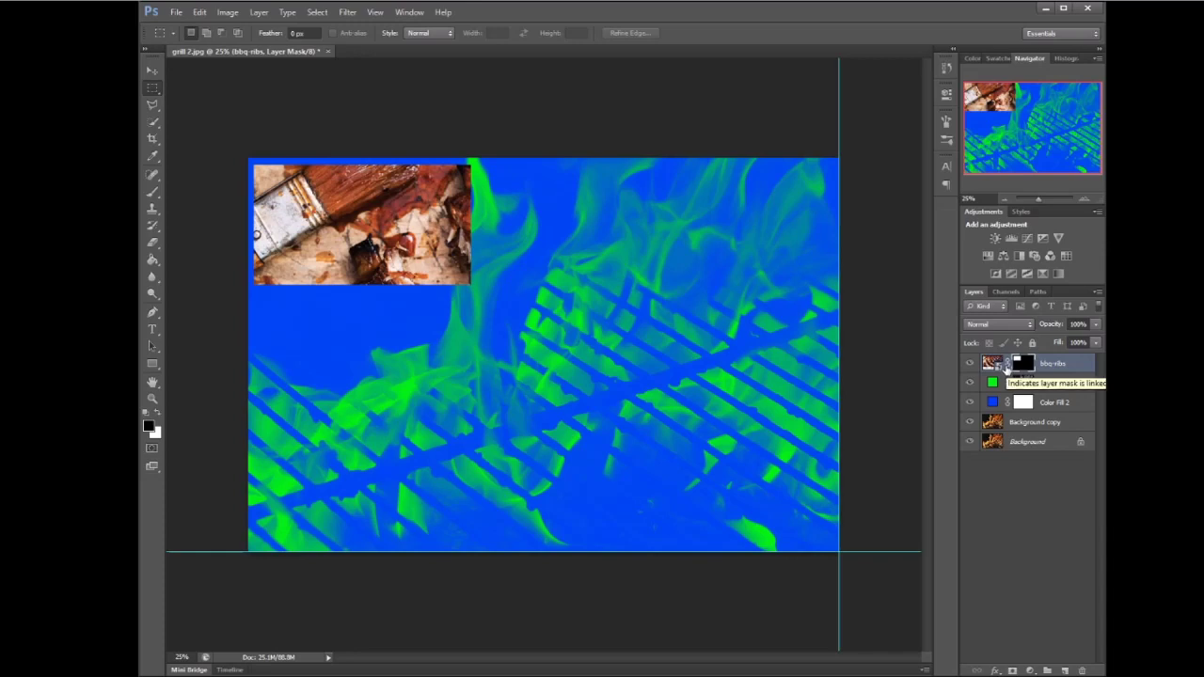
Move the linked bbq-ribs image and mask toward the canvas center, and return them to the upper-left corner.
click(152, 73)
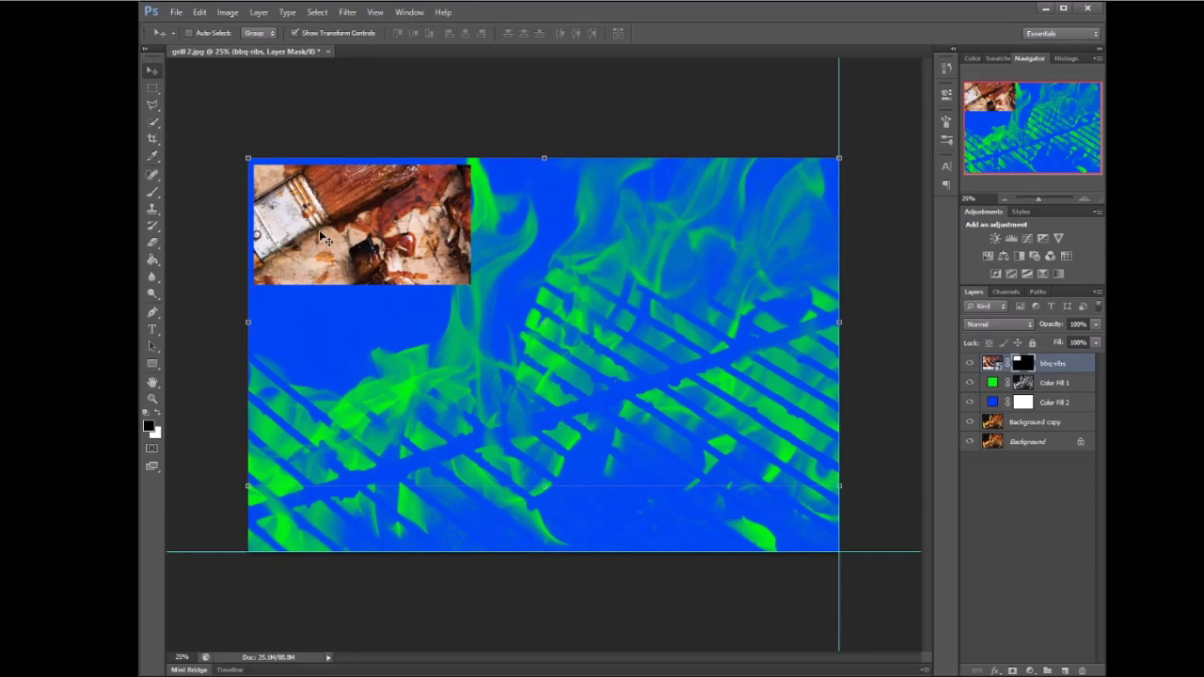
drag(318, 230, 396, 266)
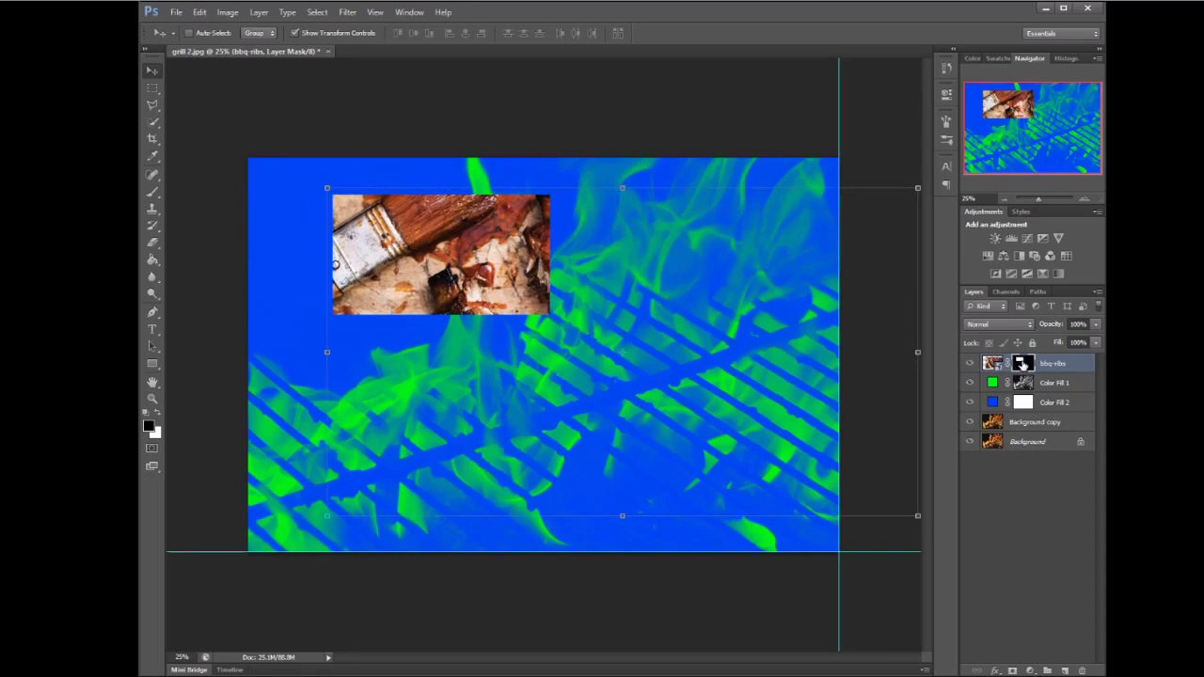
drag(376, 249, 517, 303)
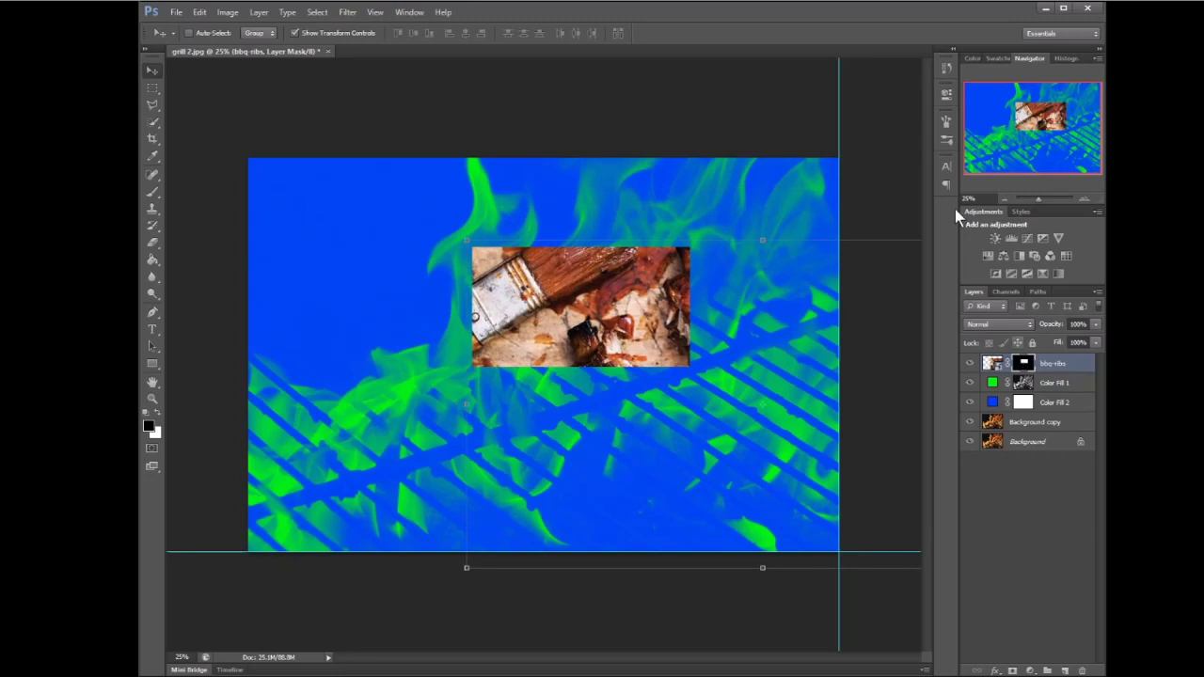
drag(598, 302, 375, 221)
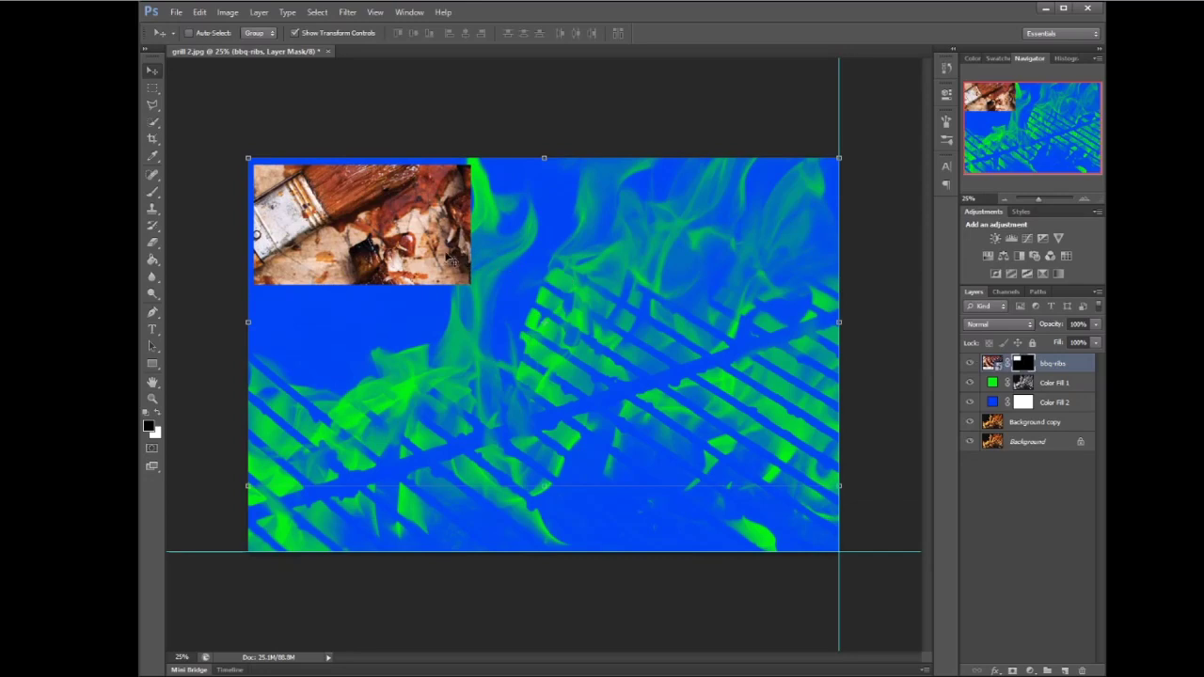
Unlink the layer mask from bbq-ribs and move only the image so the ribs fill the masked rectangle.
click(995, 364)
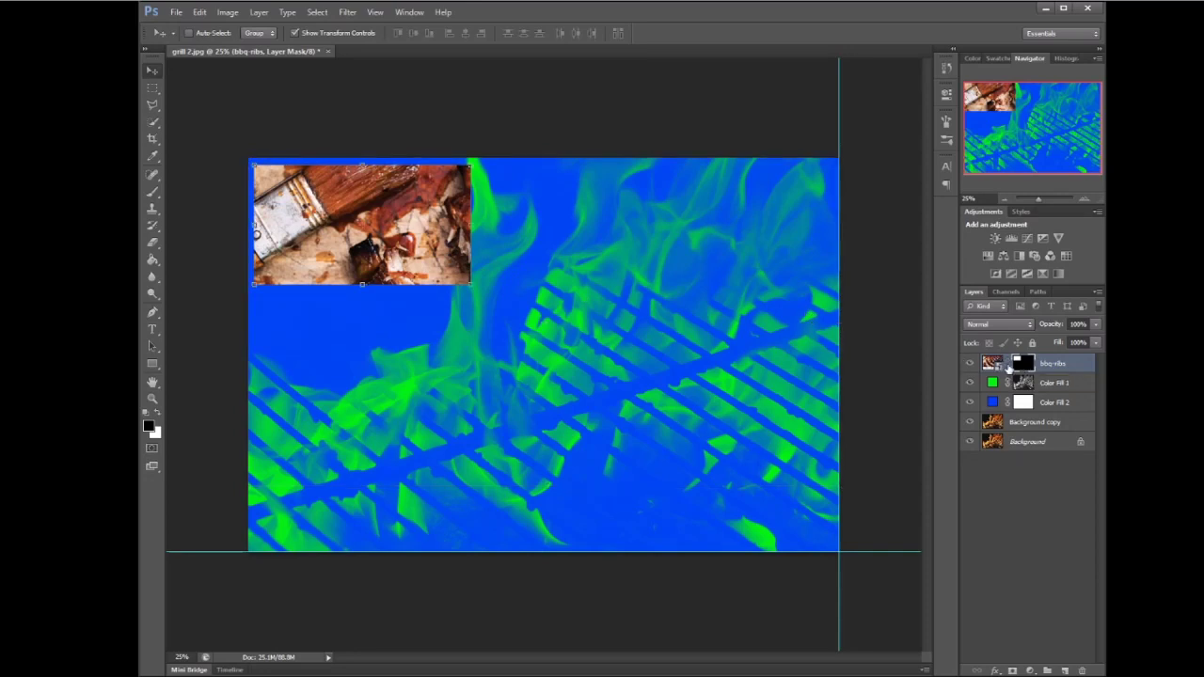
click(995, 365)
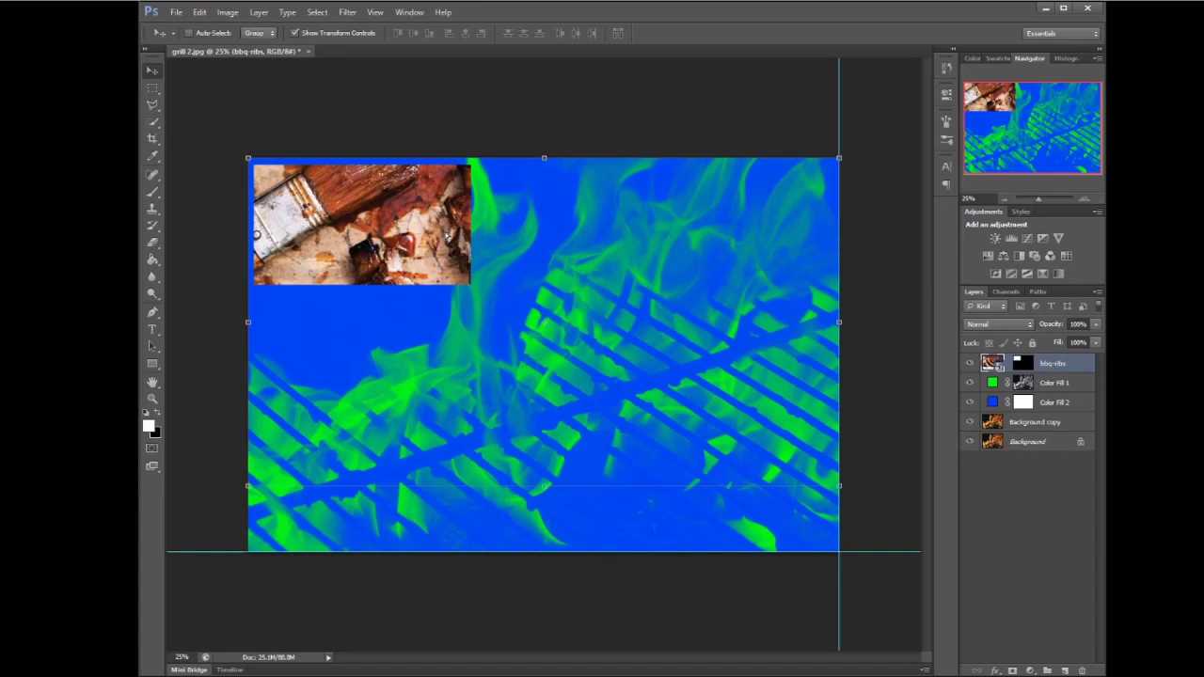
drag(442, 231, 403, 231)
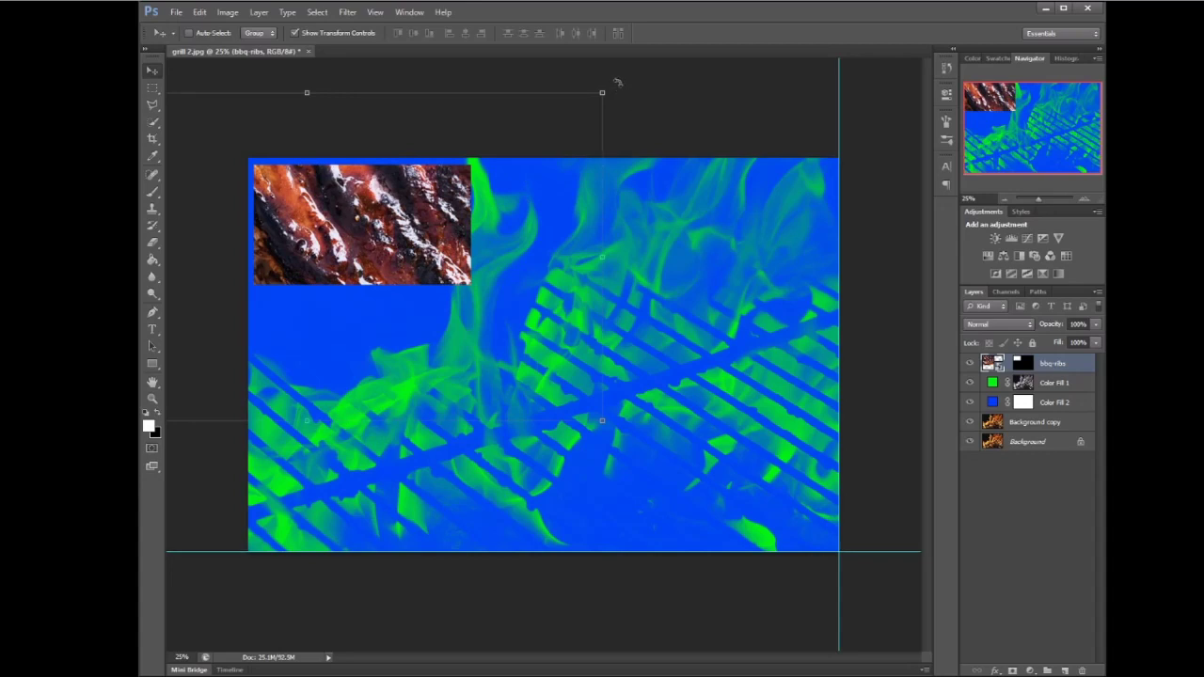
Scale the unlinked bbq-ribs image to 21.13%, position it inside the masked rectangle, and commit the transform.
drag(605, 91, 396, 356)
drag(366, 371, 363, 372)
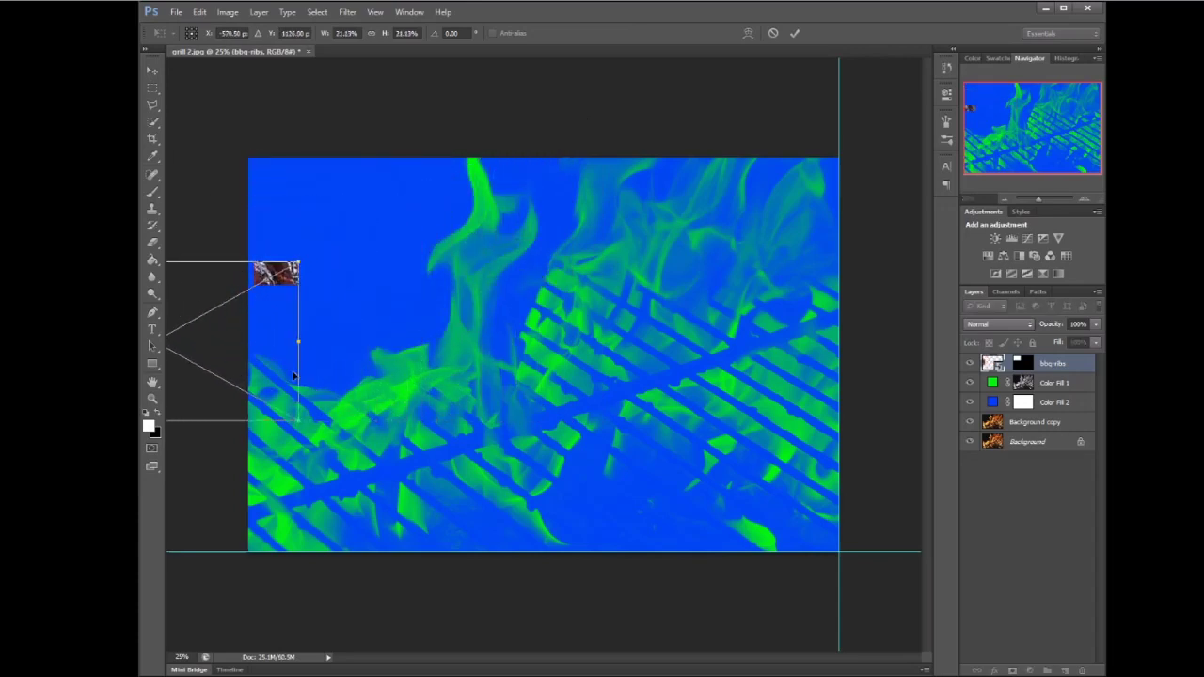
drag(250, 344, 422, 242)
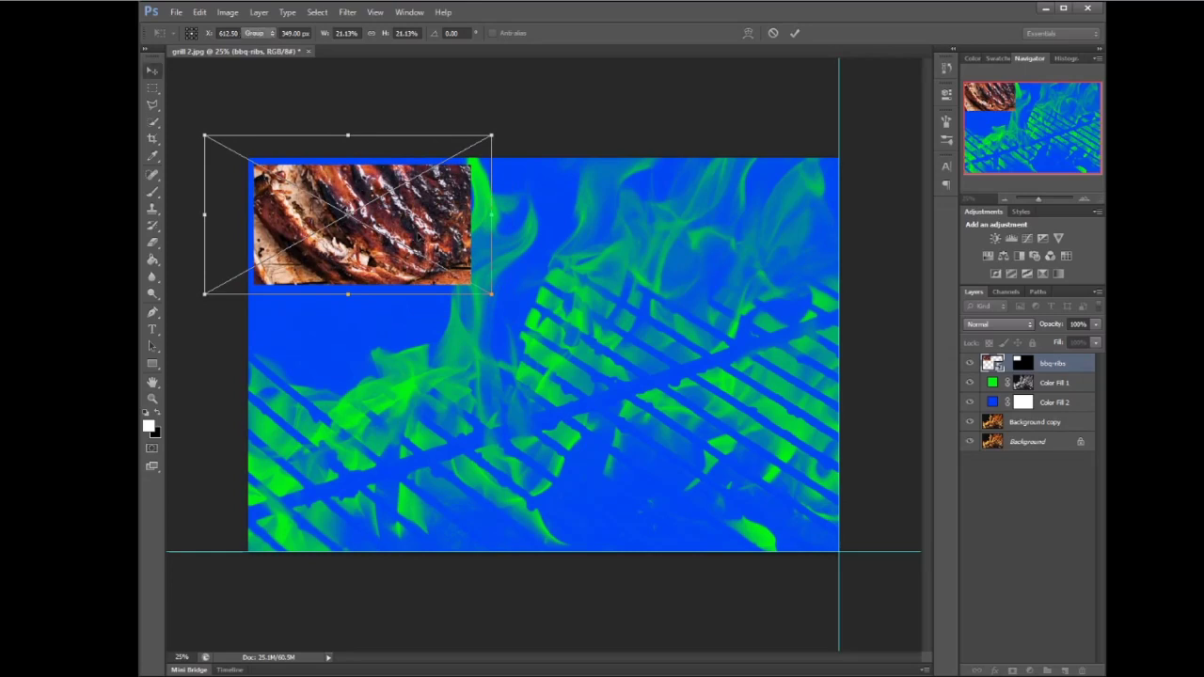
key(Return)
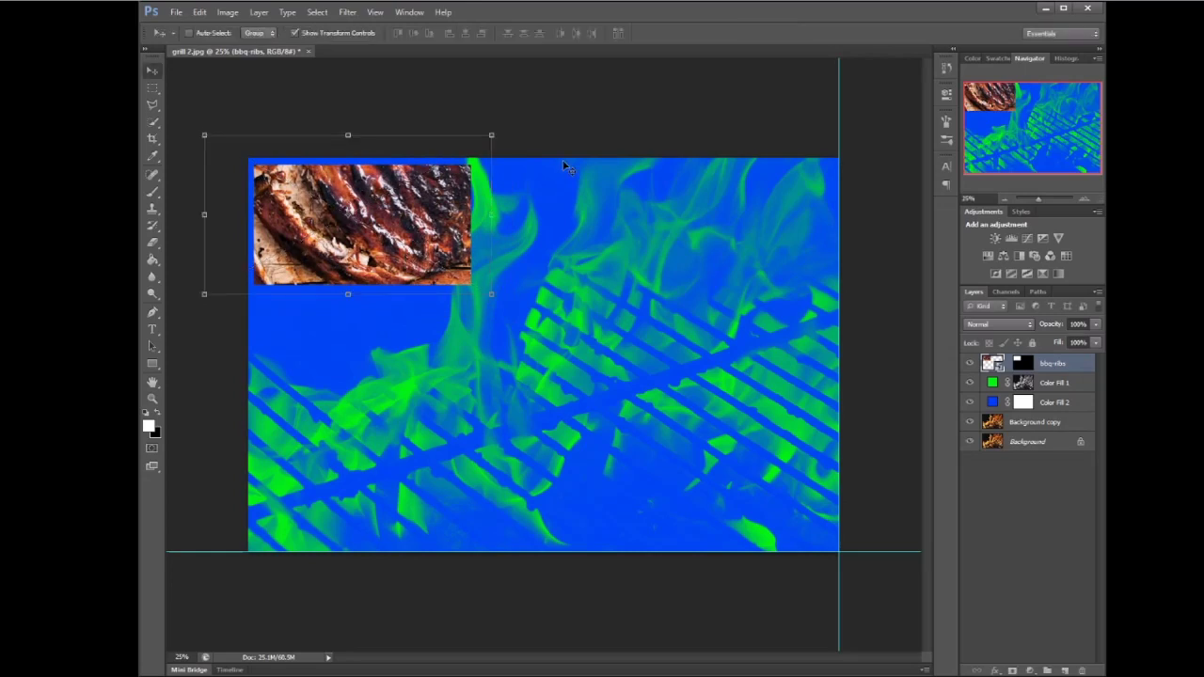
Relink the bbq-ribs image with its layer mask and shift both slightly down and to the right.
click(1023, 481)
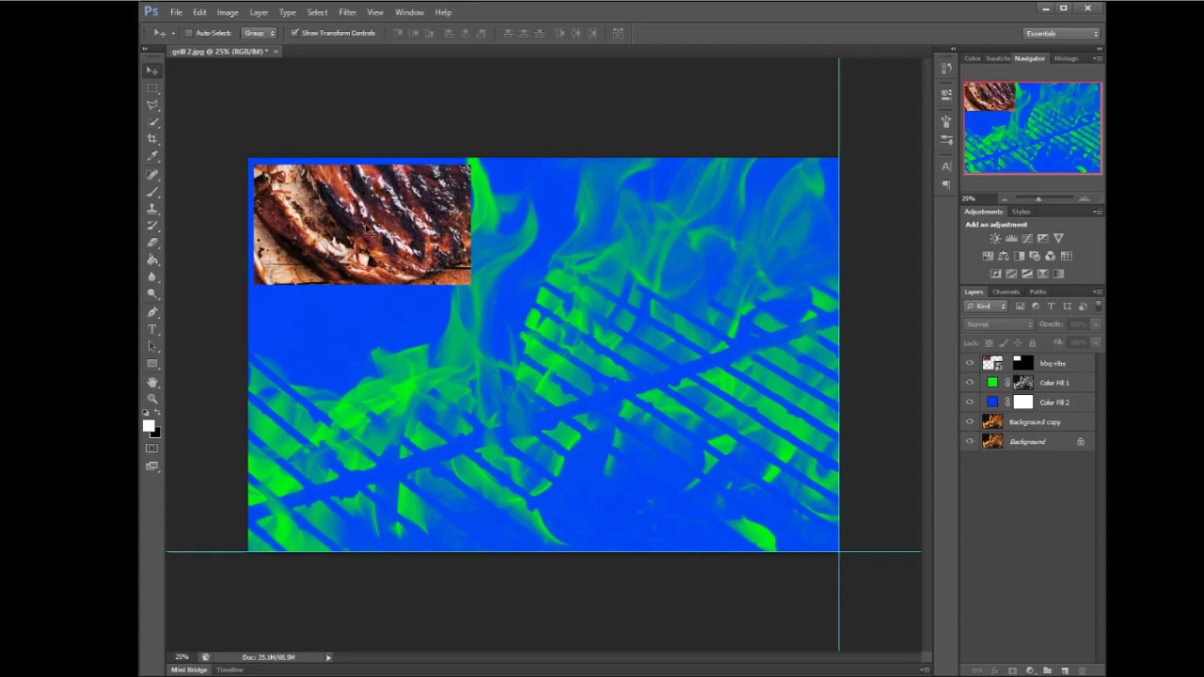
click(1019, 363)
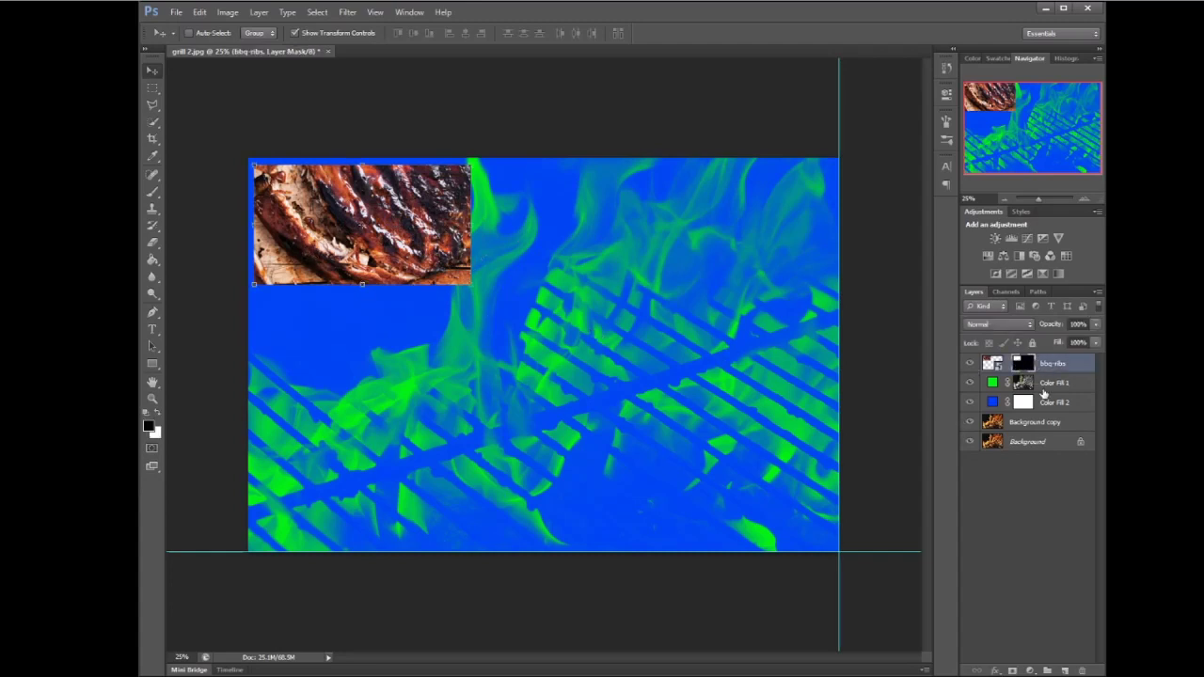
click(1008, 370)
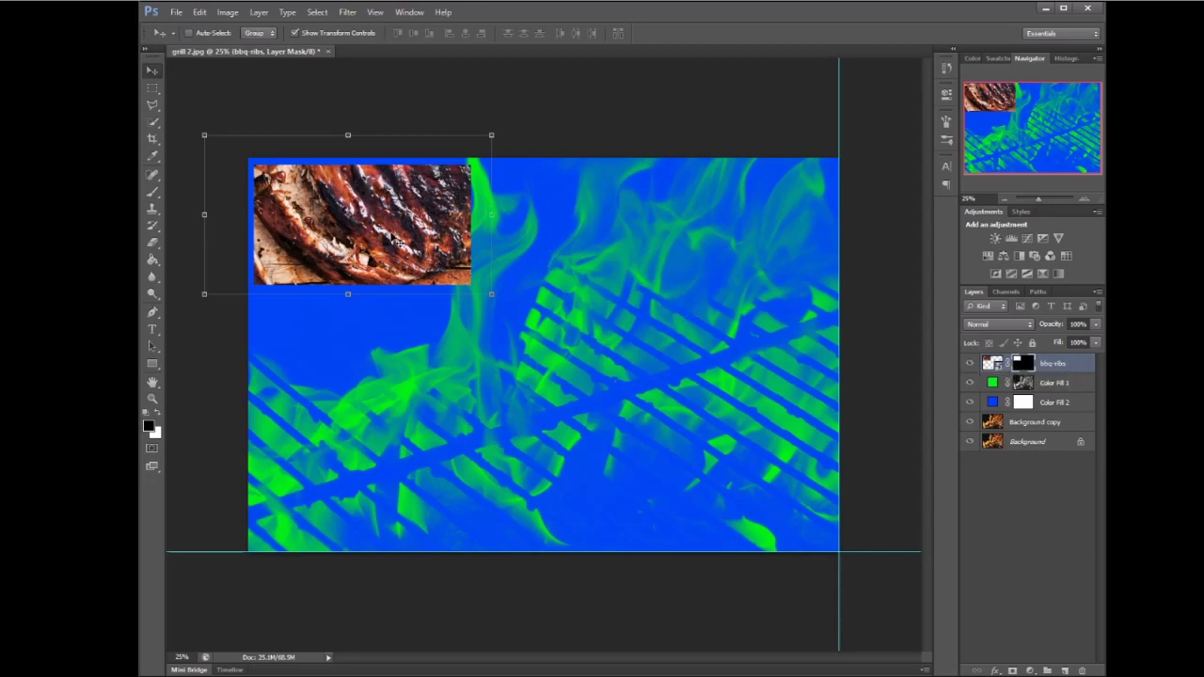
mouse_move(395, 237)
mouse_down()
mouse_move(437, 240)
mouse_move(399, 243)
mouse_up()
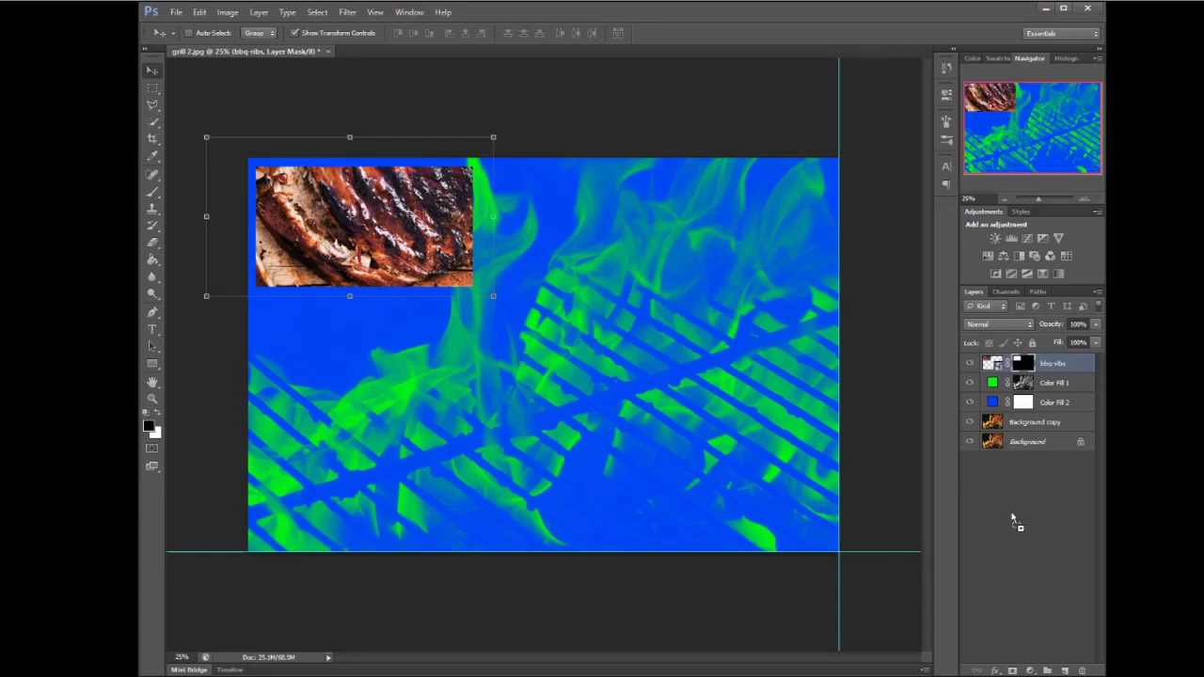
Place the ribs 2 image as a new top layer, scale it to 148.33%, and center it over the lower canvas.
drag(1013, 515, 1054, 477)
click(1025, 557)
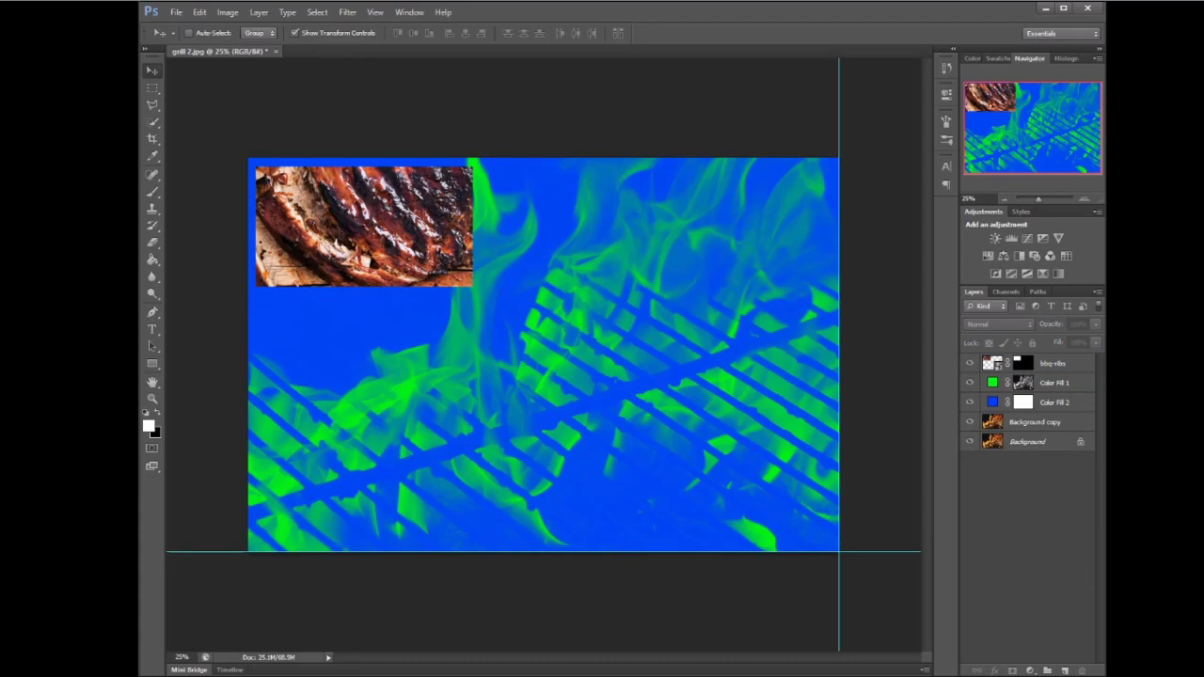
drag(850, 333, 647, 369)
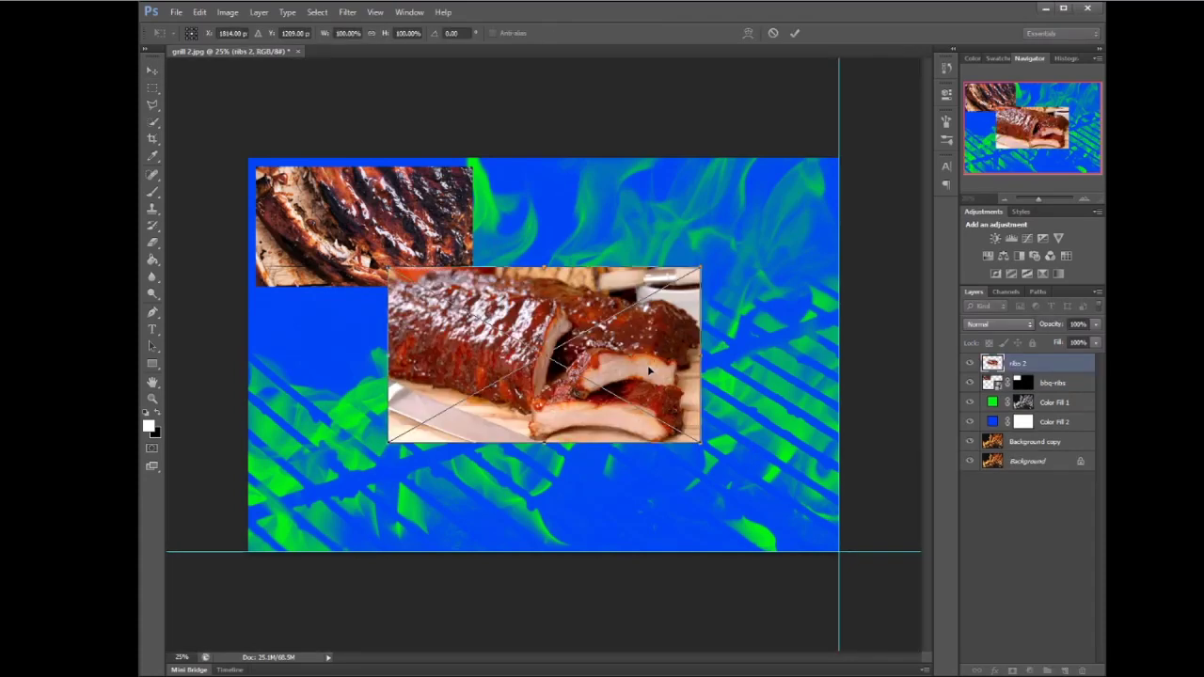
drag(647, 373, 640, 415)
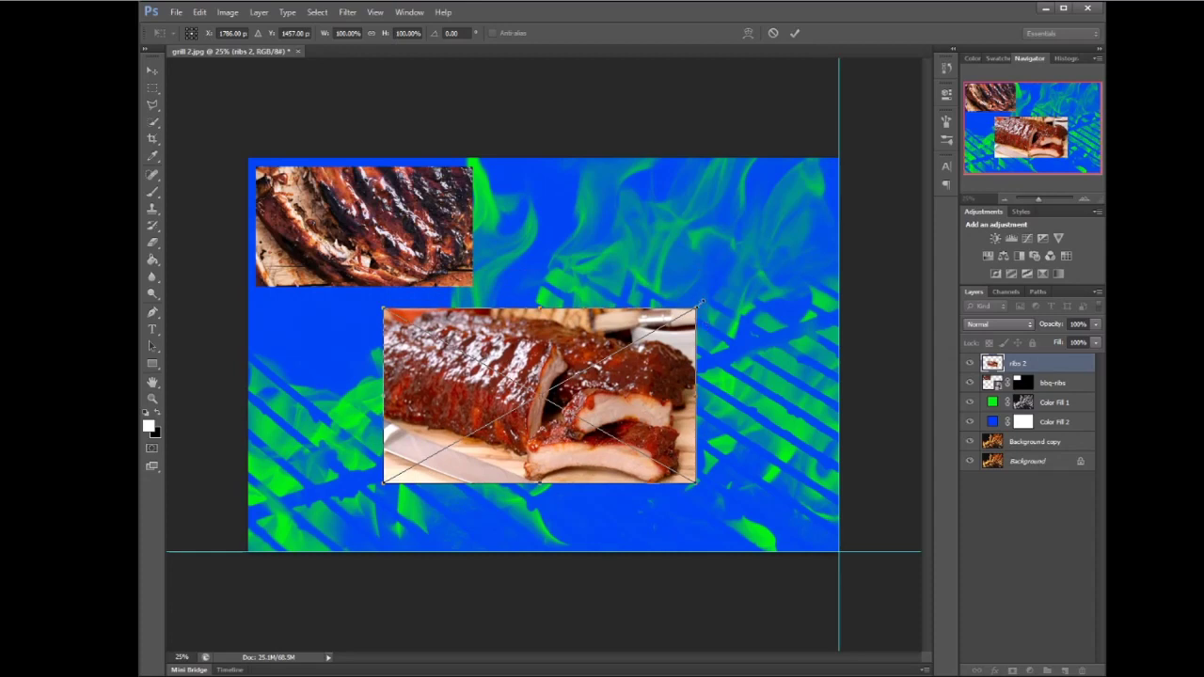
drag(700, 305, 854, 226)
drag(764, 301, 704, 344)
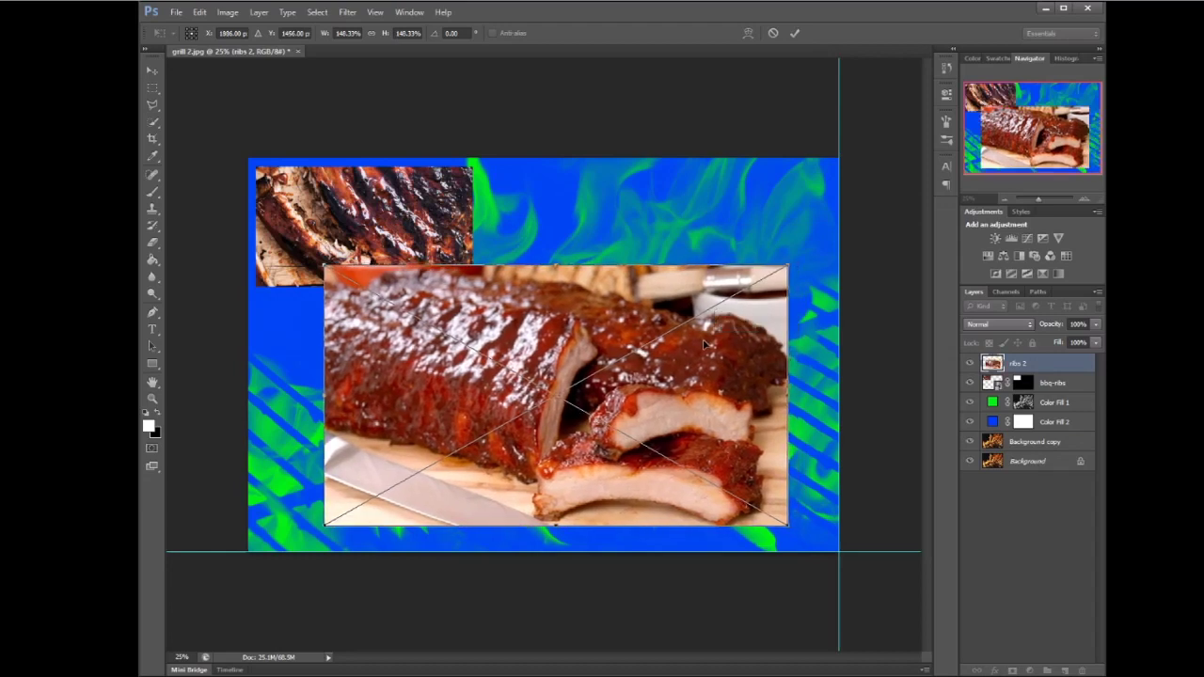
key(Return)
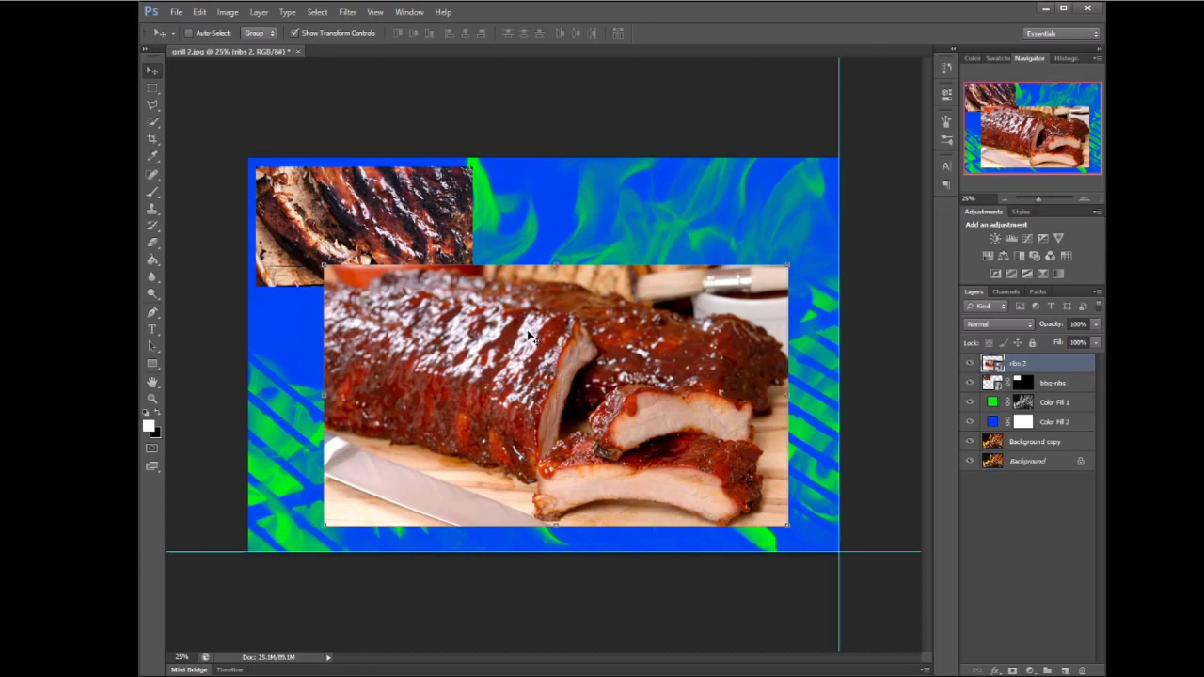
Load the bbq-ribs layer mask as a selection, move the outline to the canvas center, and use it to mask ribs 2.
click(1042, 388)
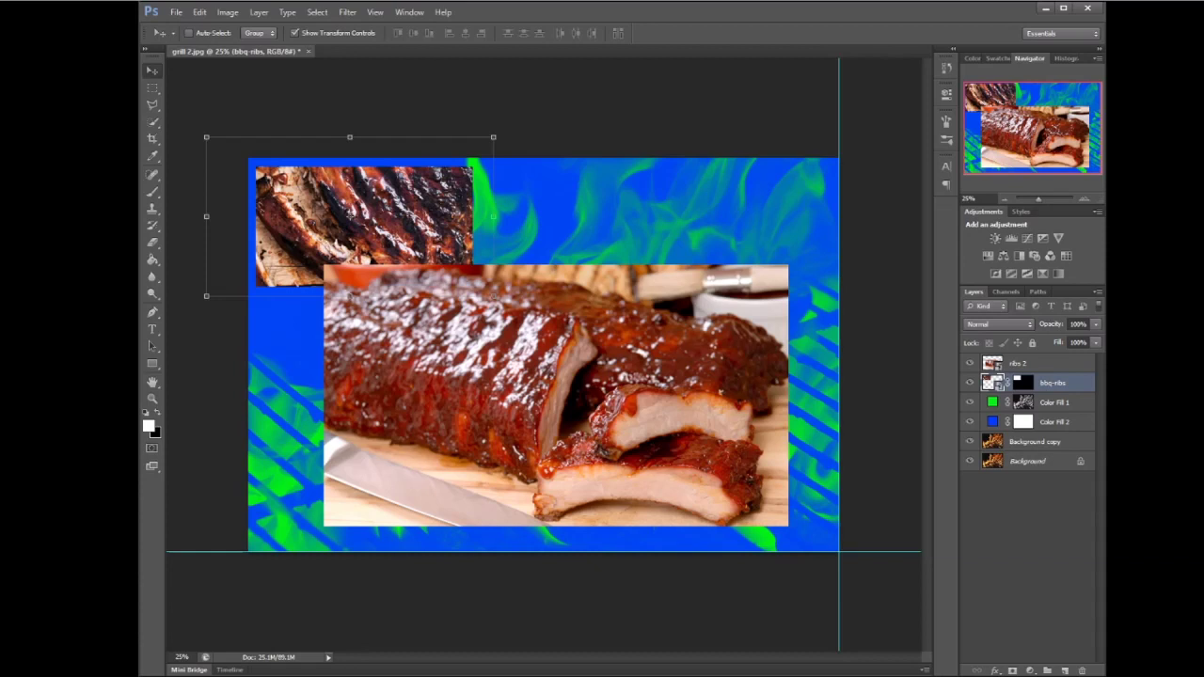
click(1023, 382)
ctrl+click(1024, 384)
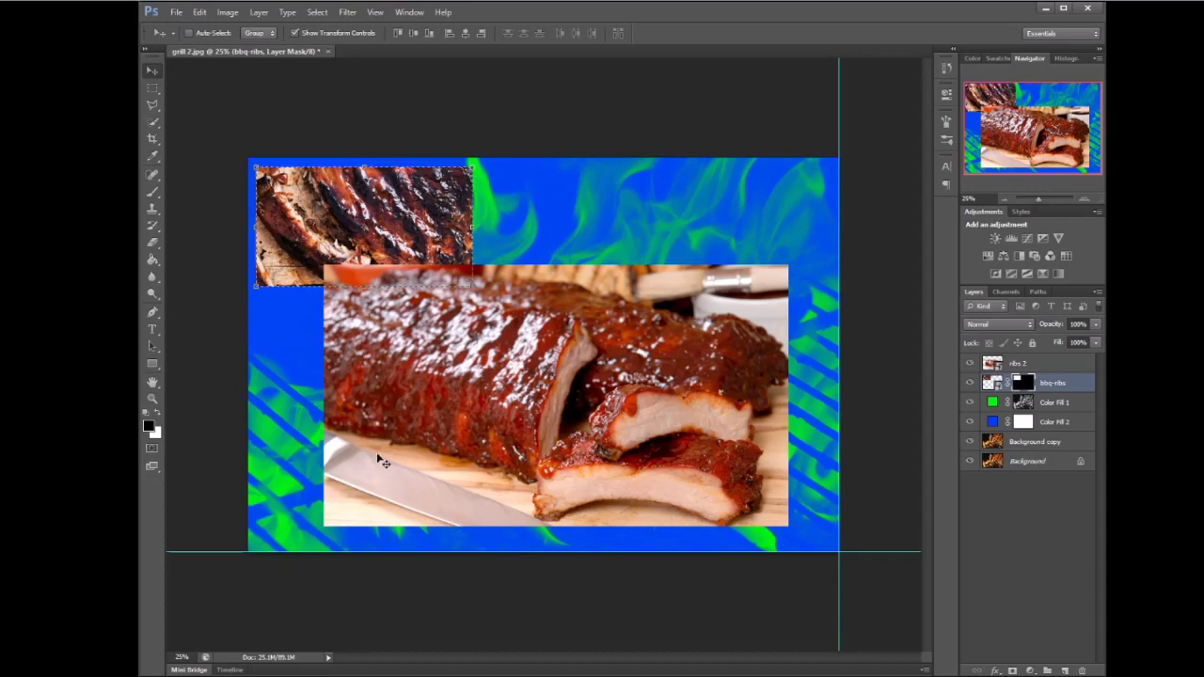
click(153, 90)
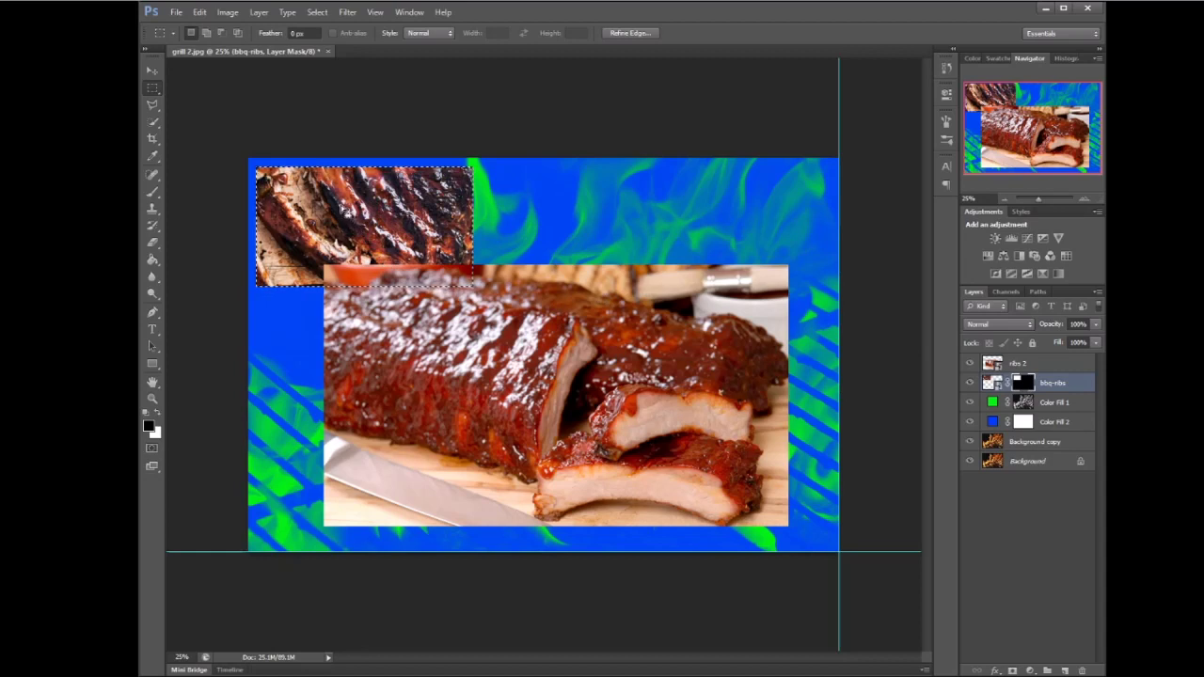
drag(351, 218, 493, 343)
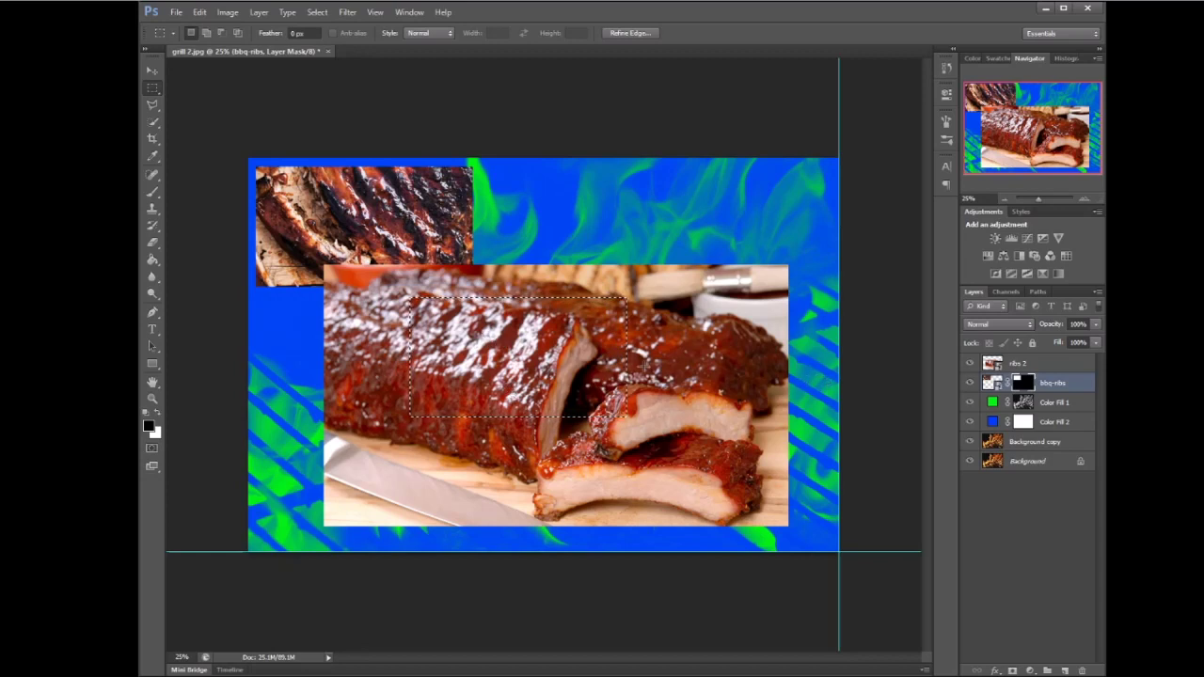
click(1049, 367)
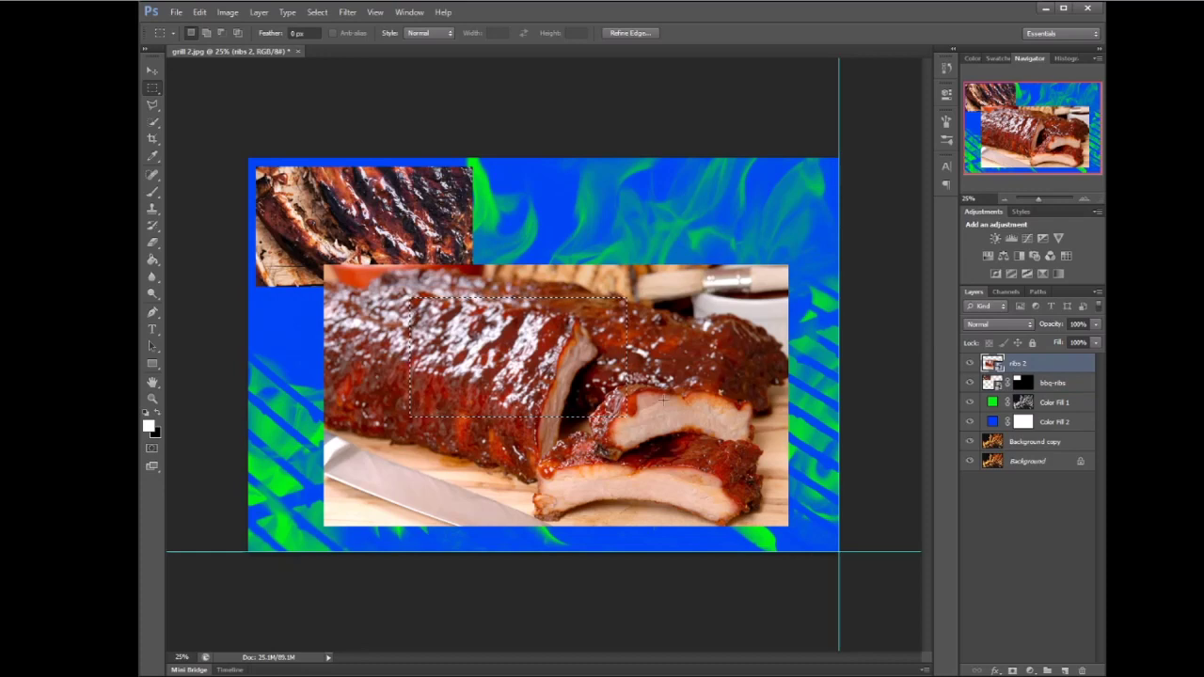
click(1012, 671)
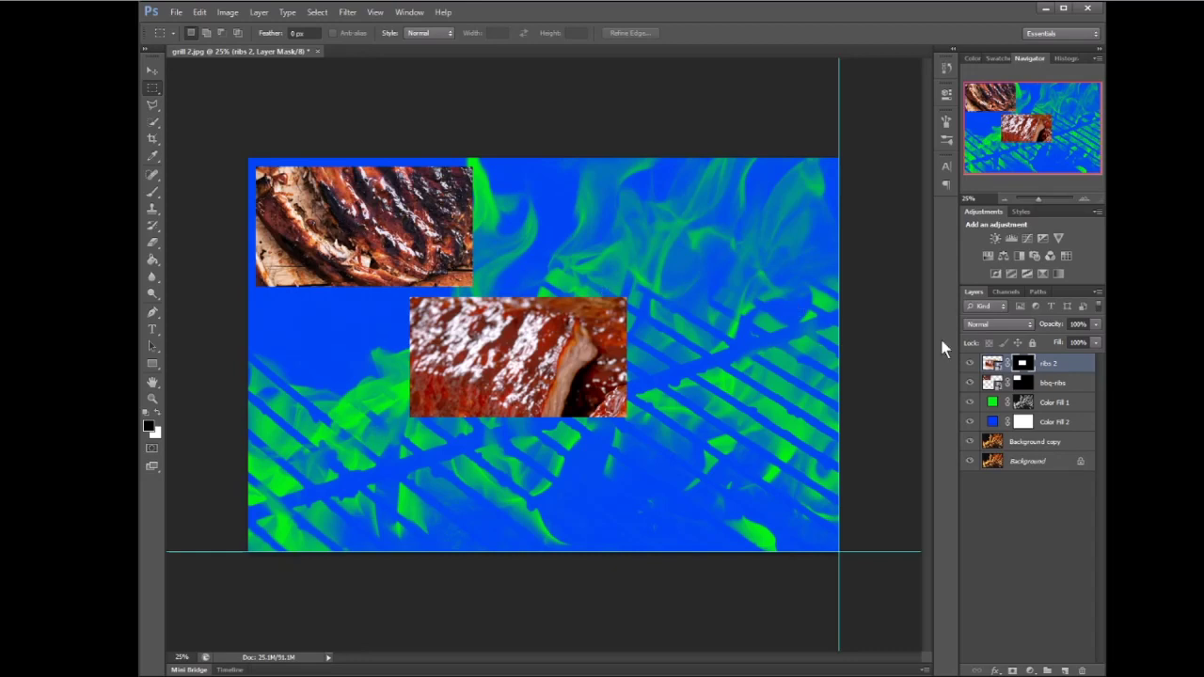
Scale the unlinked ribs 2 image to about 84.6% and position it so the ribs fill the central masked rectangle.
click(992, 365)
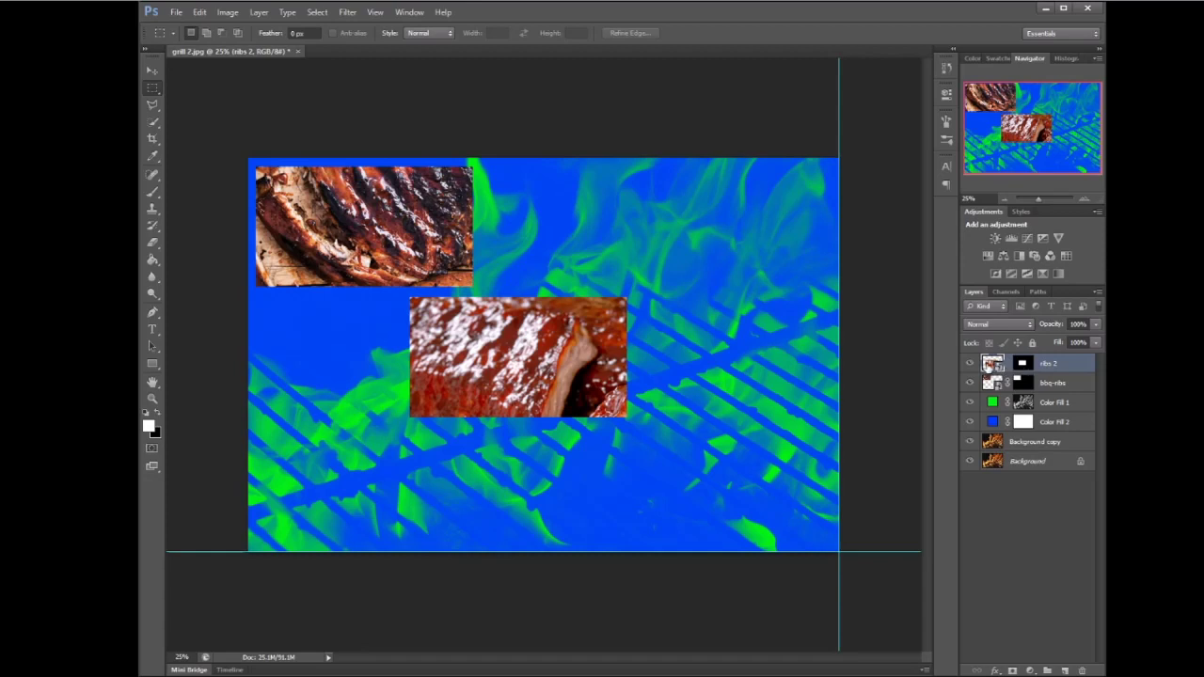
key(v)
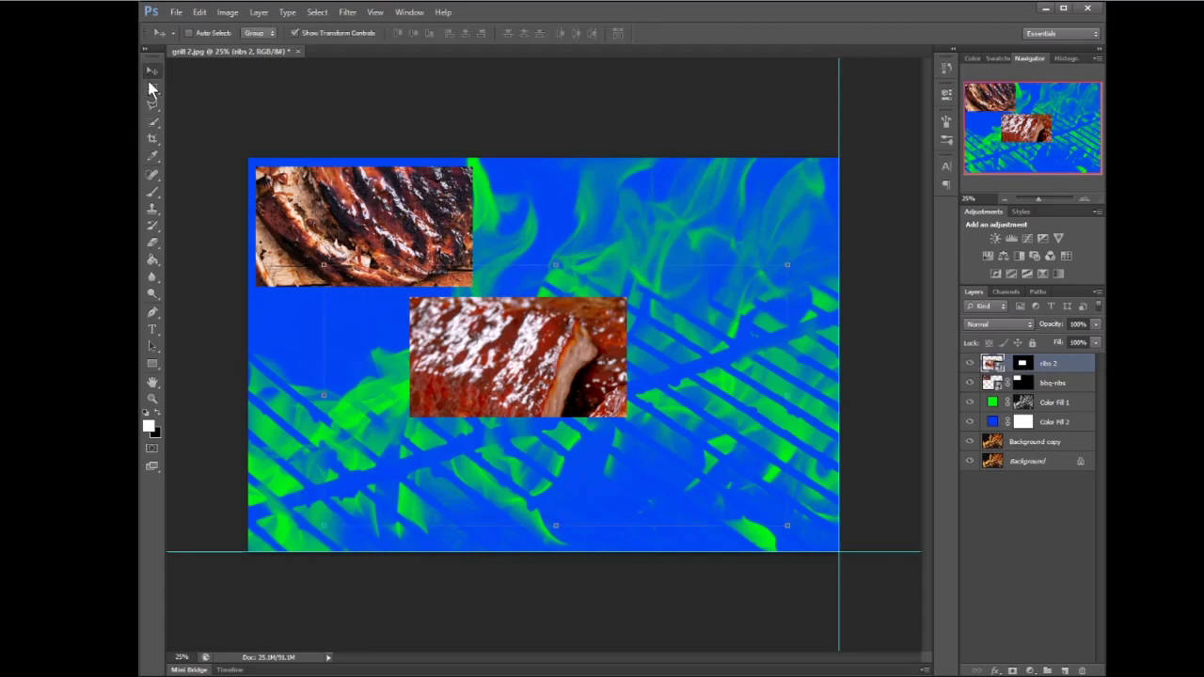
drag(531, 351, 402, 292)
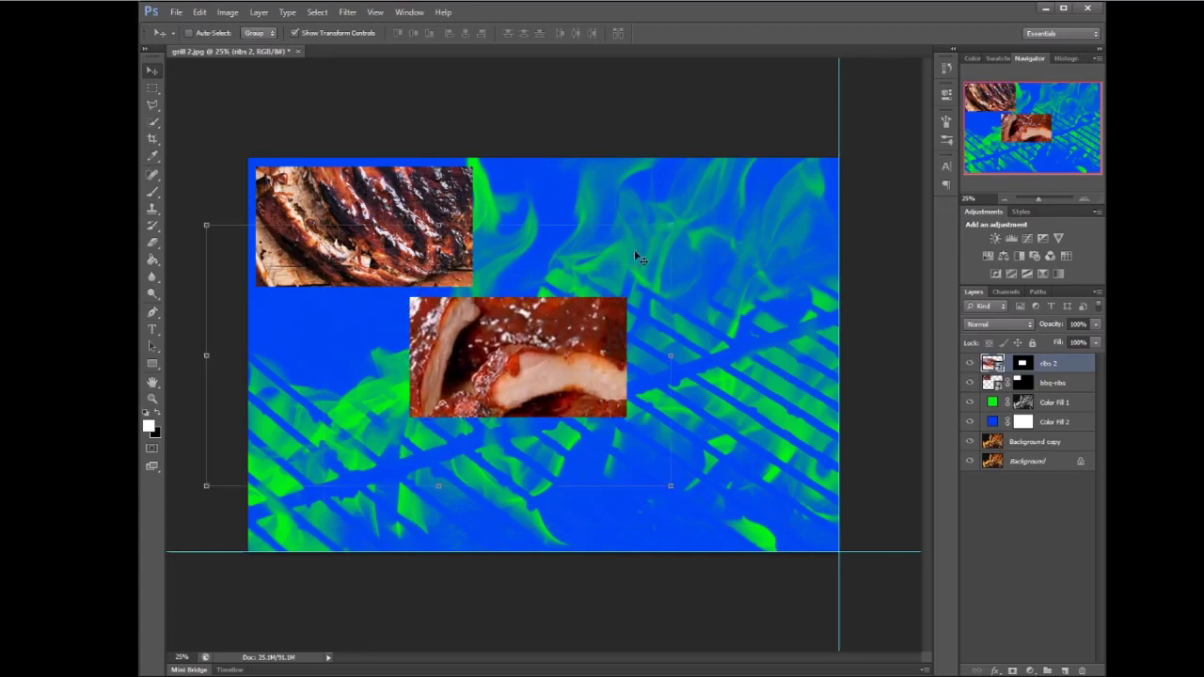
drag(670, 226, 470, 337)
drag(446, 389, 607, 333)
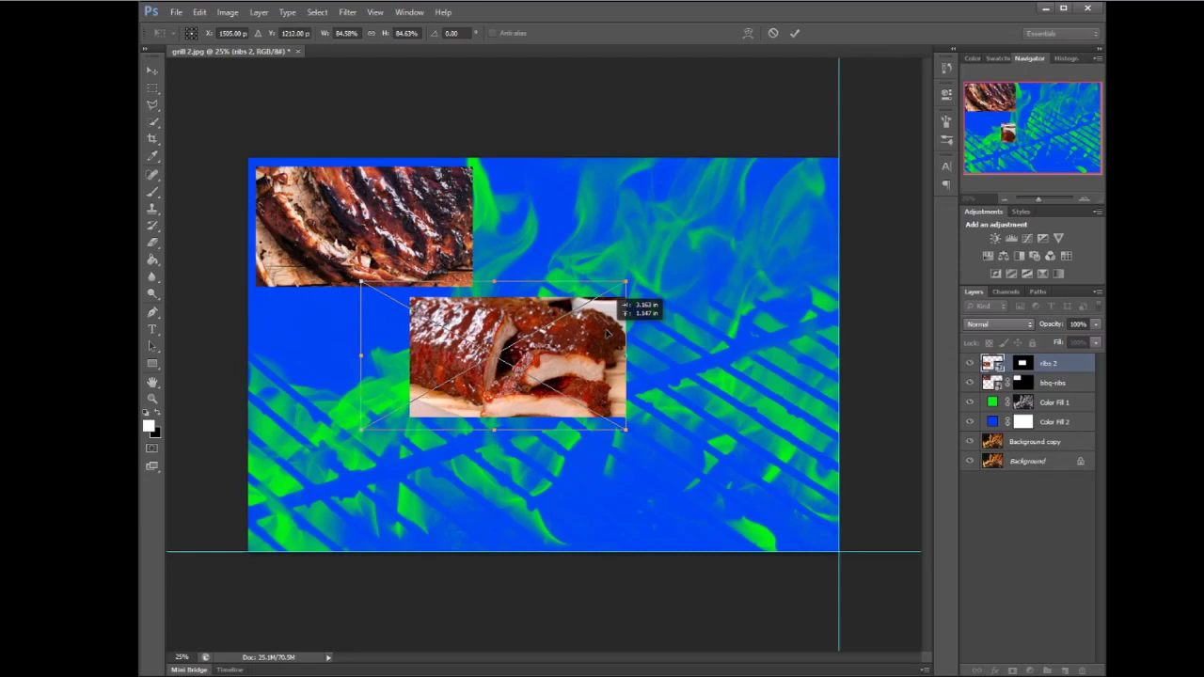
drag(608, 333, 610, 333)
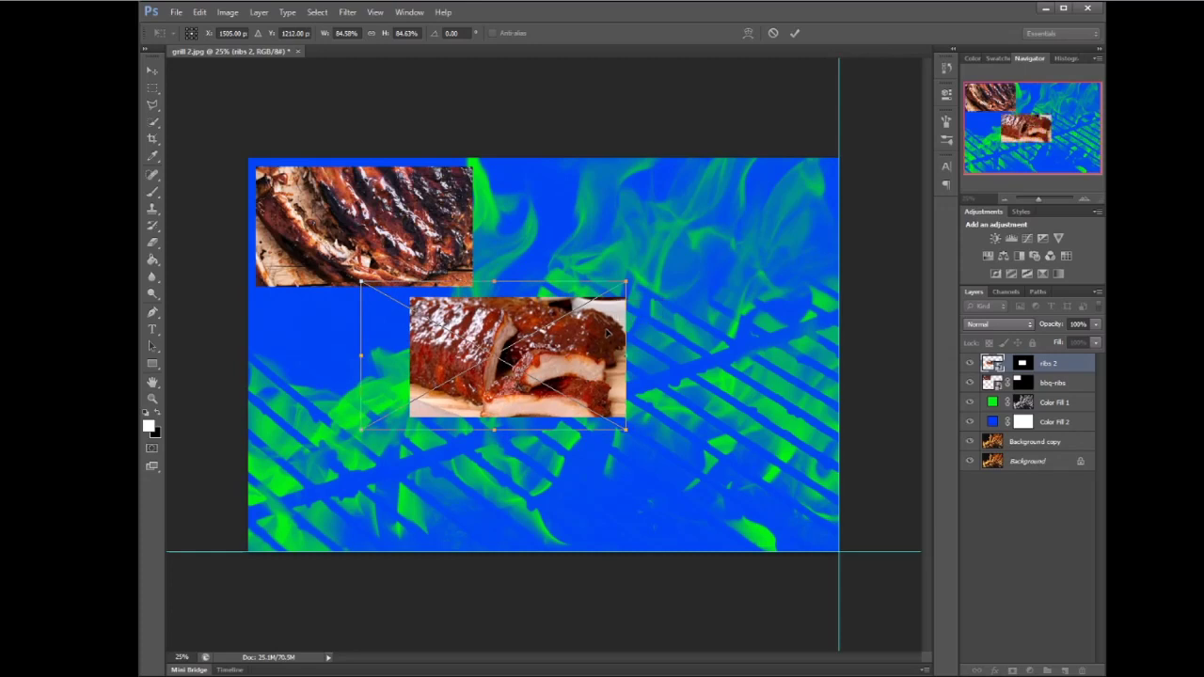
key(Return)
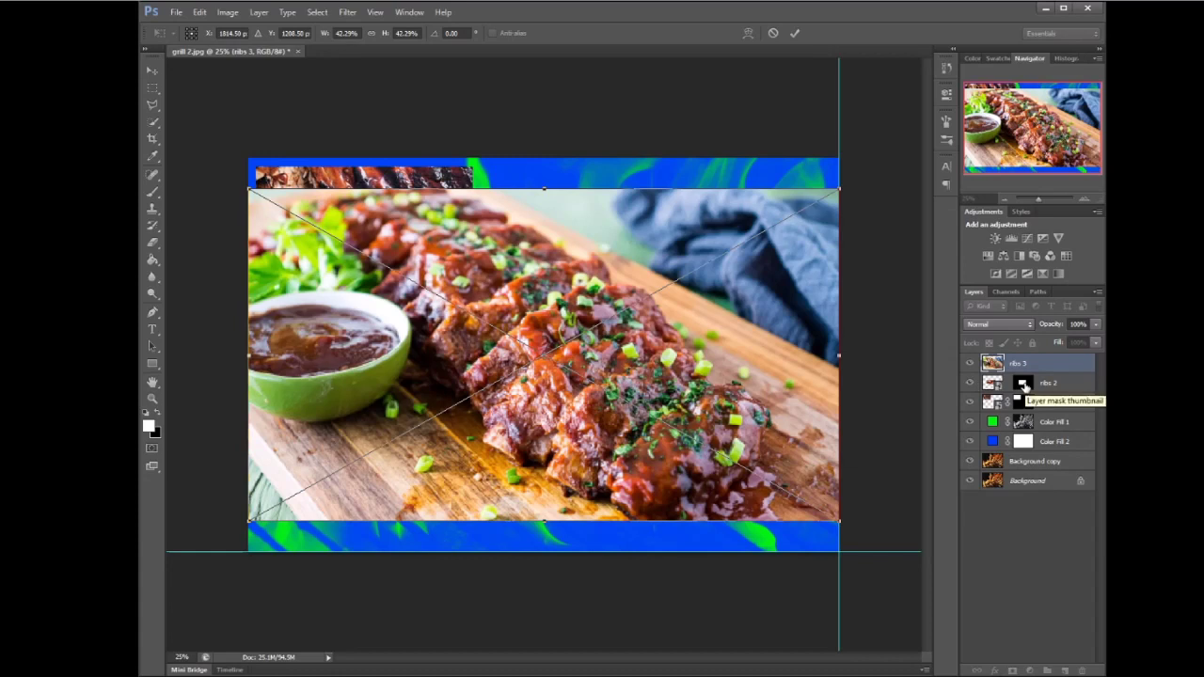
Commit the placed ribs 3 image at 42.29% and load the ribs 2 layer mask as a selection.
key(Return)
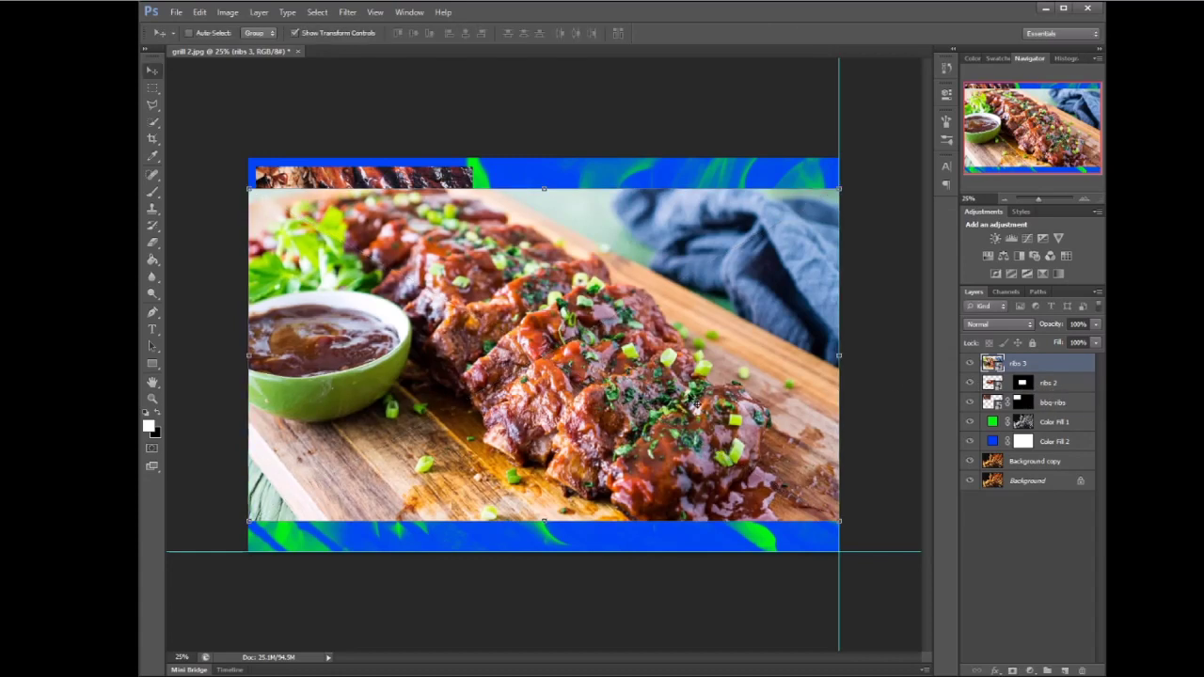
click(1050, 384)
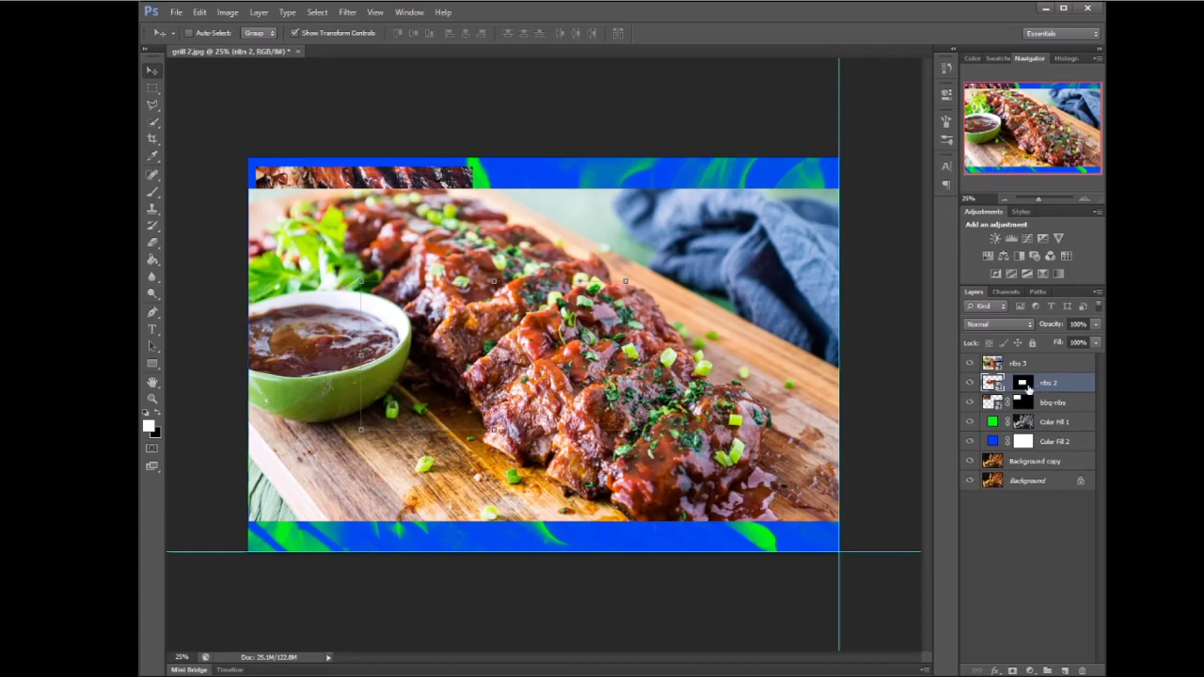
click(1027, 388)
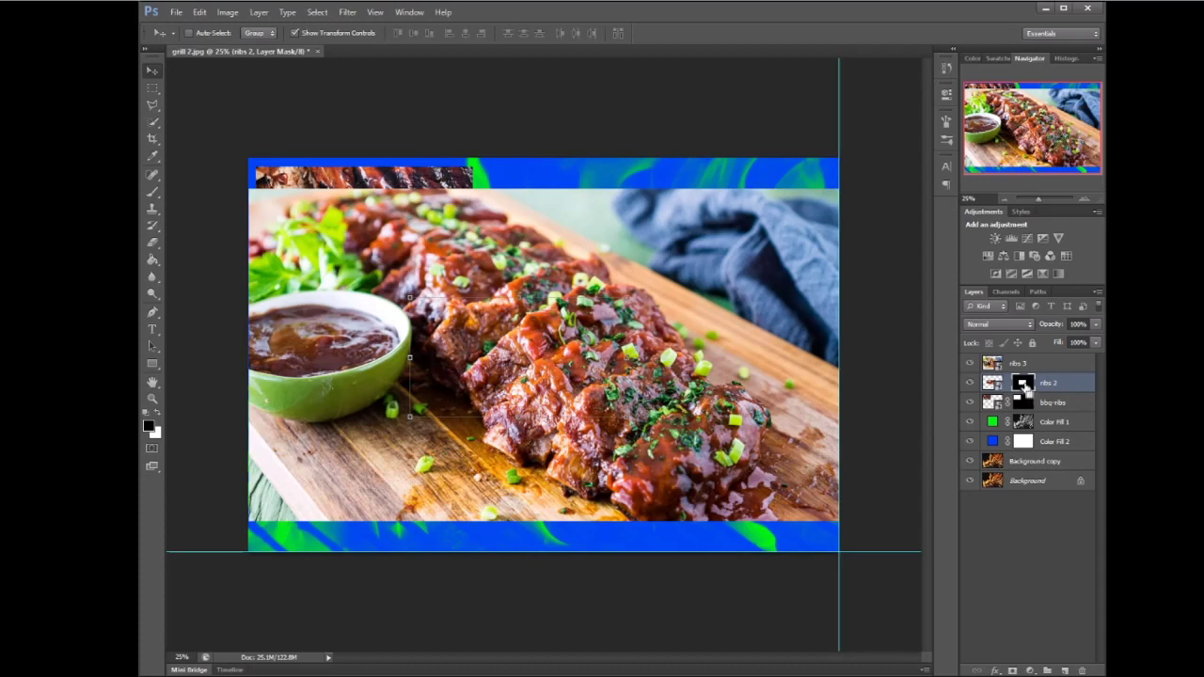
click(153, 87)
key(v)
ctrl+click(1023, 384)
key(ctrl+t)
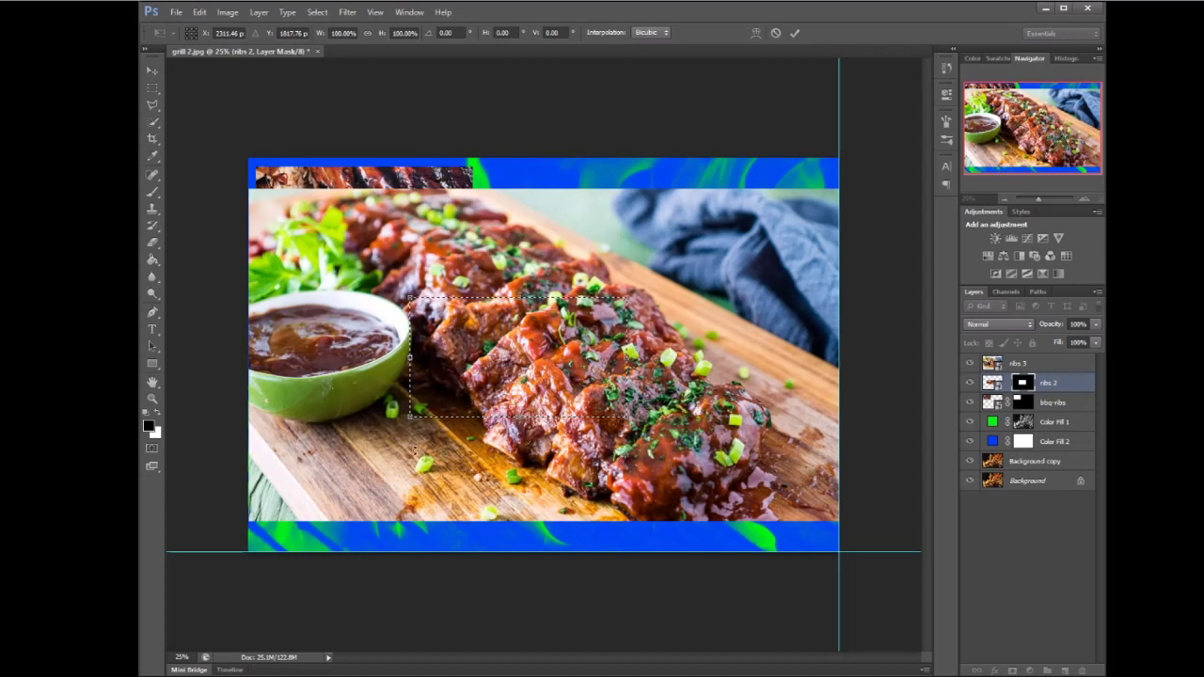
click(152, 87)
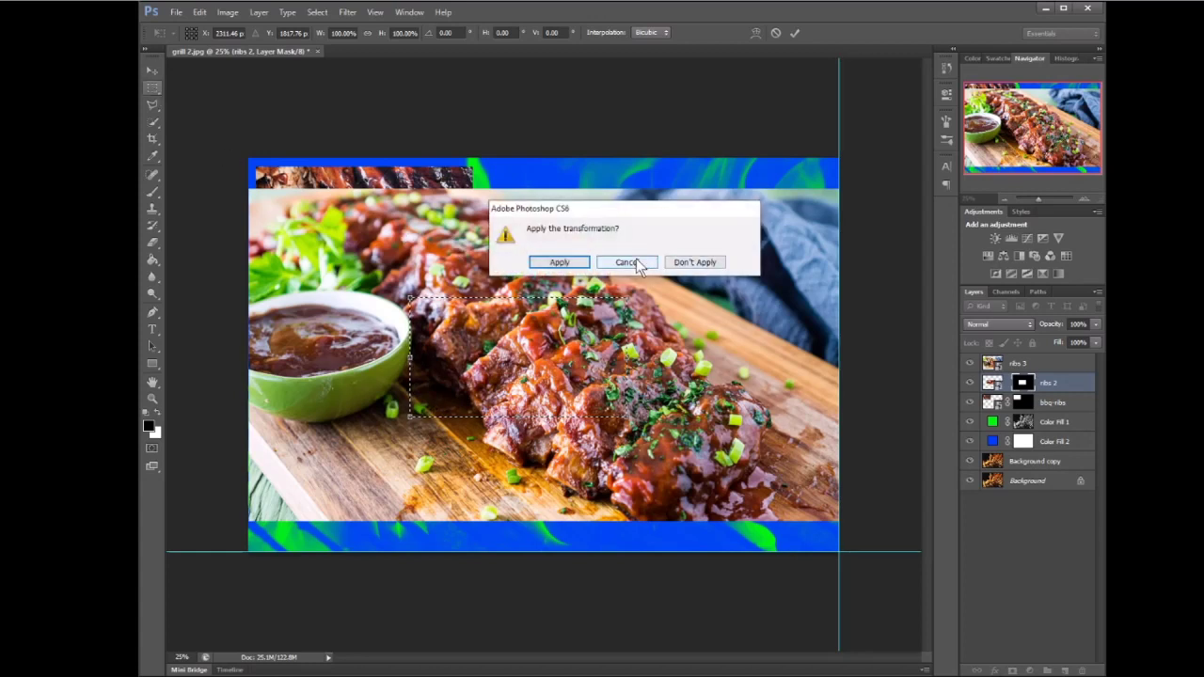
click(694, 262)
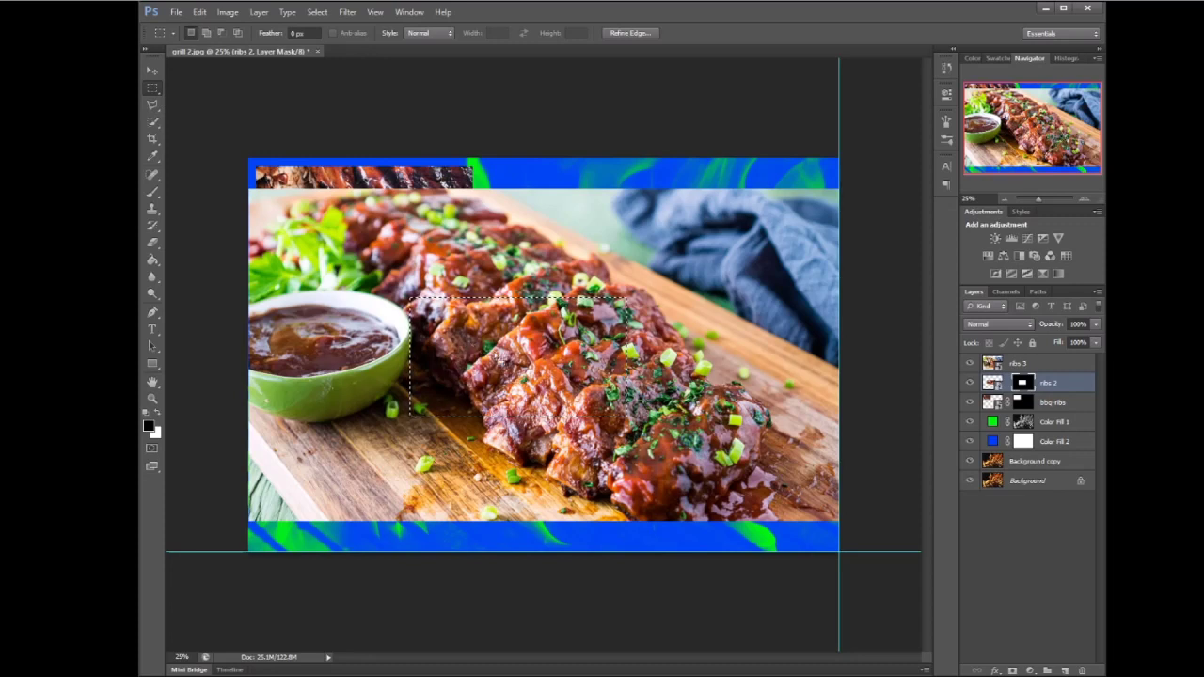
Move the selection outline to the canvas's lower-right corner and use it to add a layer mask to ribs 3.
drag(505, 357, 705, 480)
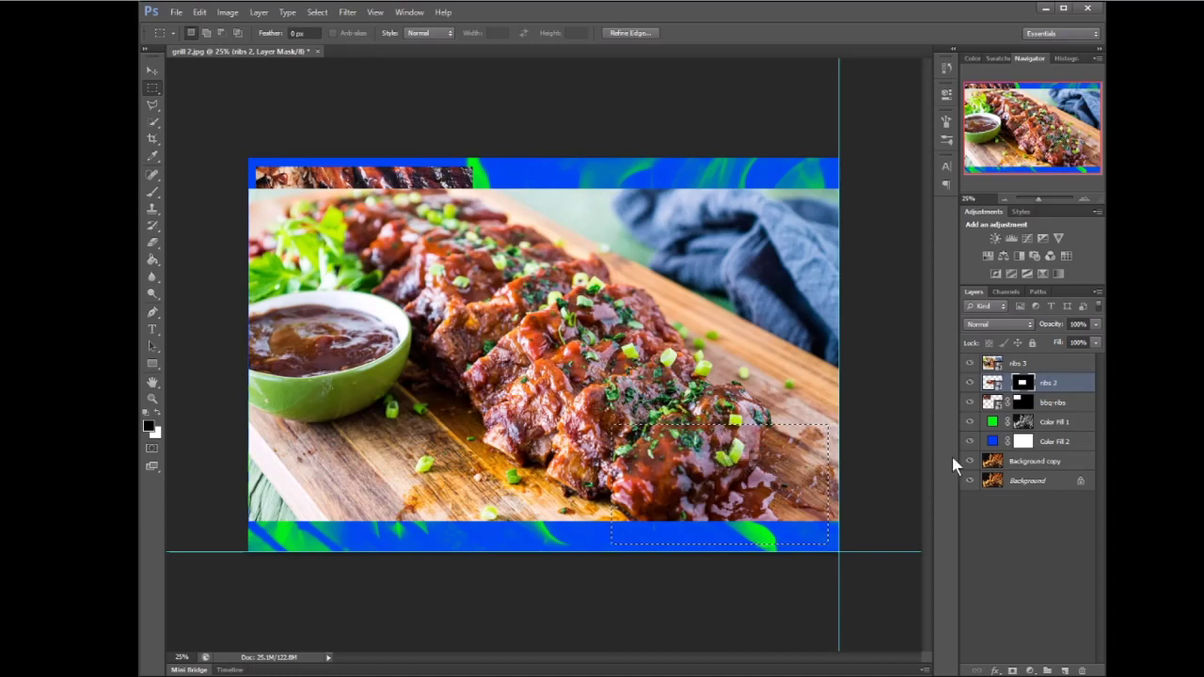
click(1029, 365)
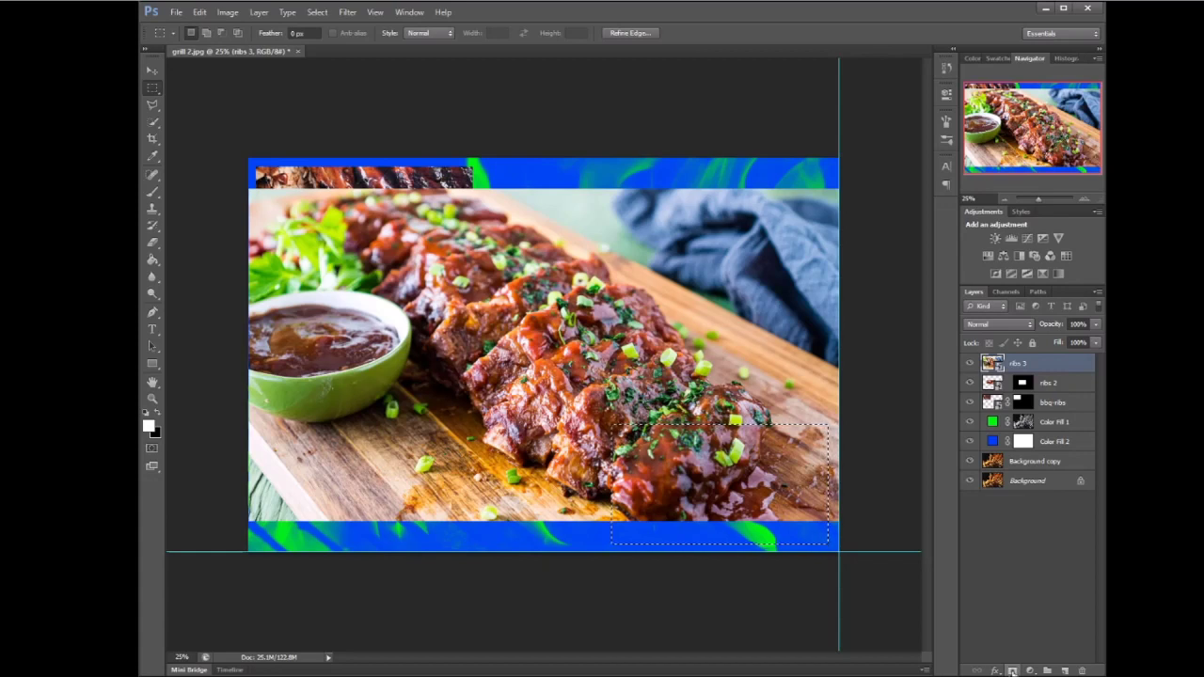
click(1011, 670)
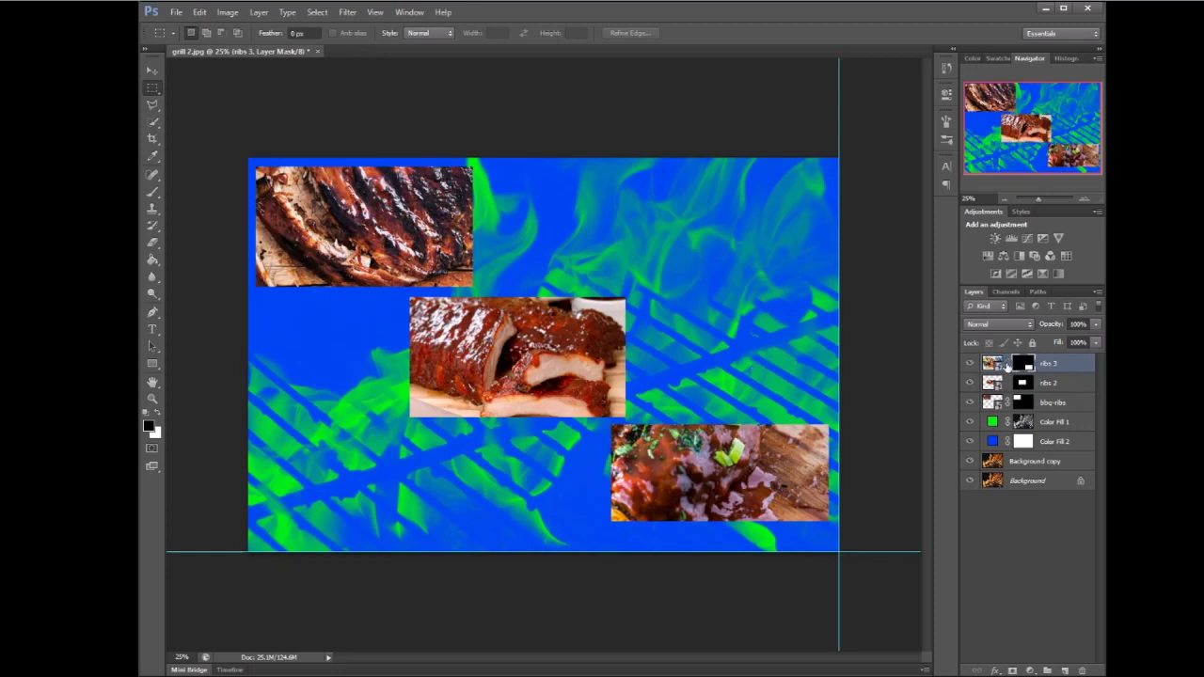
Try moving the unlinked ribs 3 layer mask up and to the left, and undo the move.
click(151, 71)
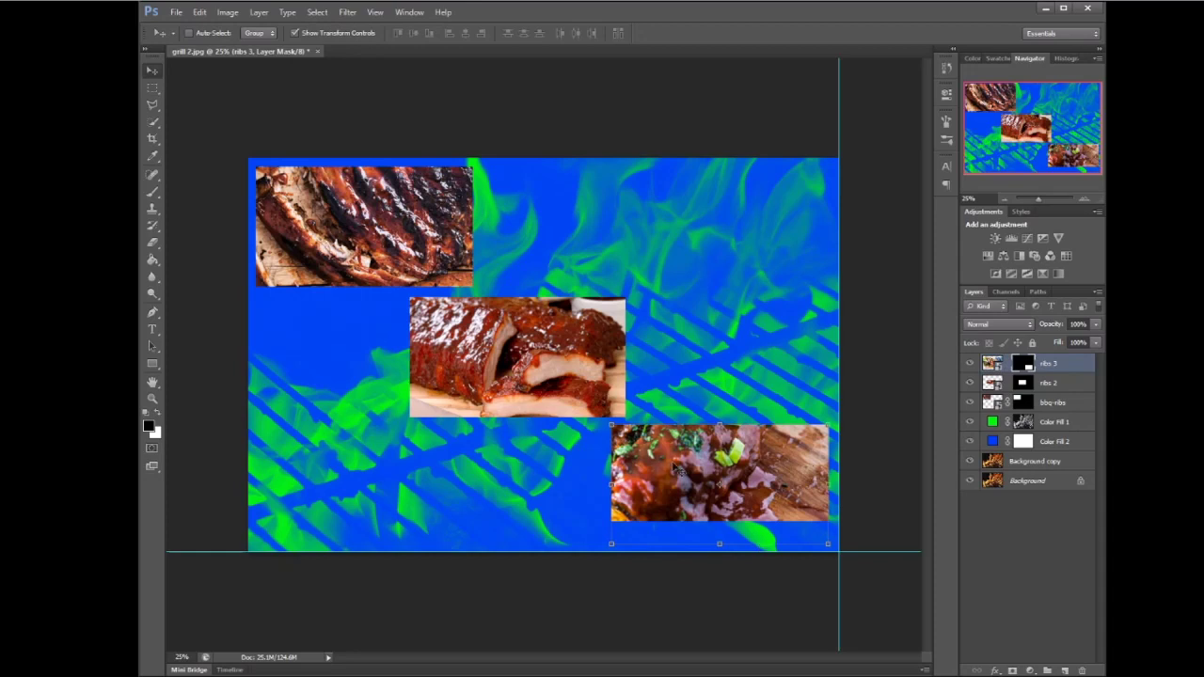
drag(674, 465, 650, 415)
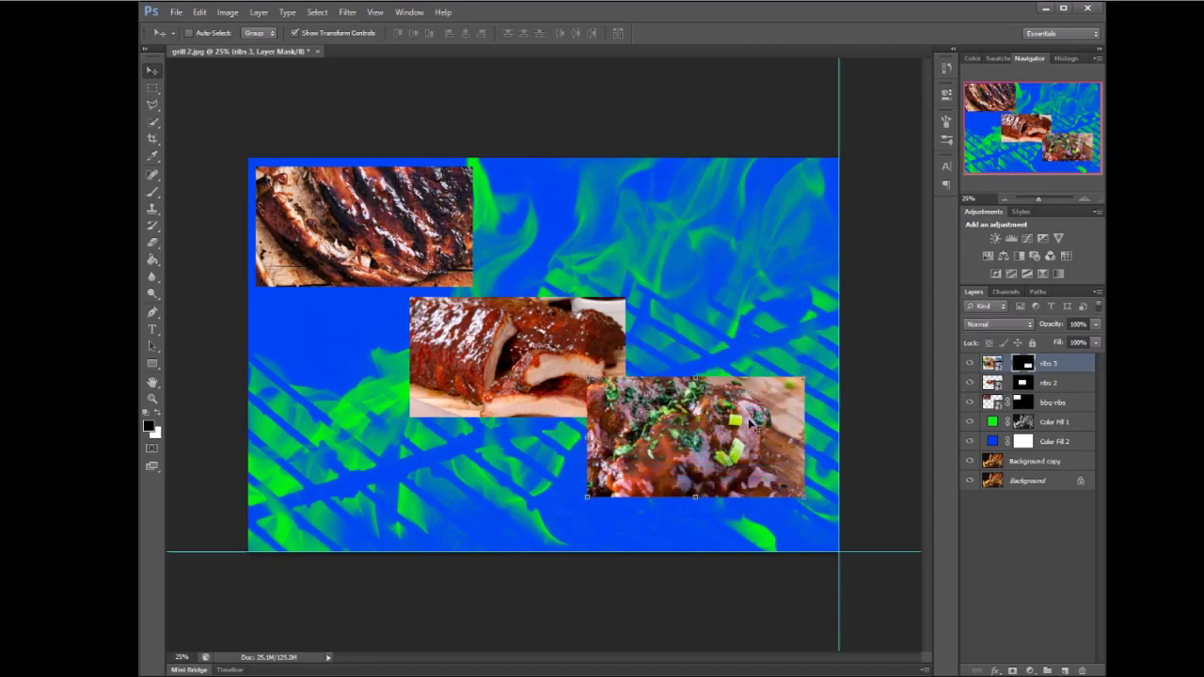
mouse_move(757, 427)
mouse_down()
mouse_move(744, 347)
mouse_move(626, 363)
mouse_move(456, 322)
mouse_move(607, 231)
mouse_move(707, 221)
mouse_move(734, 291)
mouse_move(712, 379)
mouse_move(714, 494)
mouse_move(550, 435)
mouse_move(548, 346)
mouse_move(532, 381)
mouse_move(779, 452)
mouse_move(766, 428)
mouse_up()
key(ctrl+z)
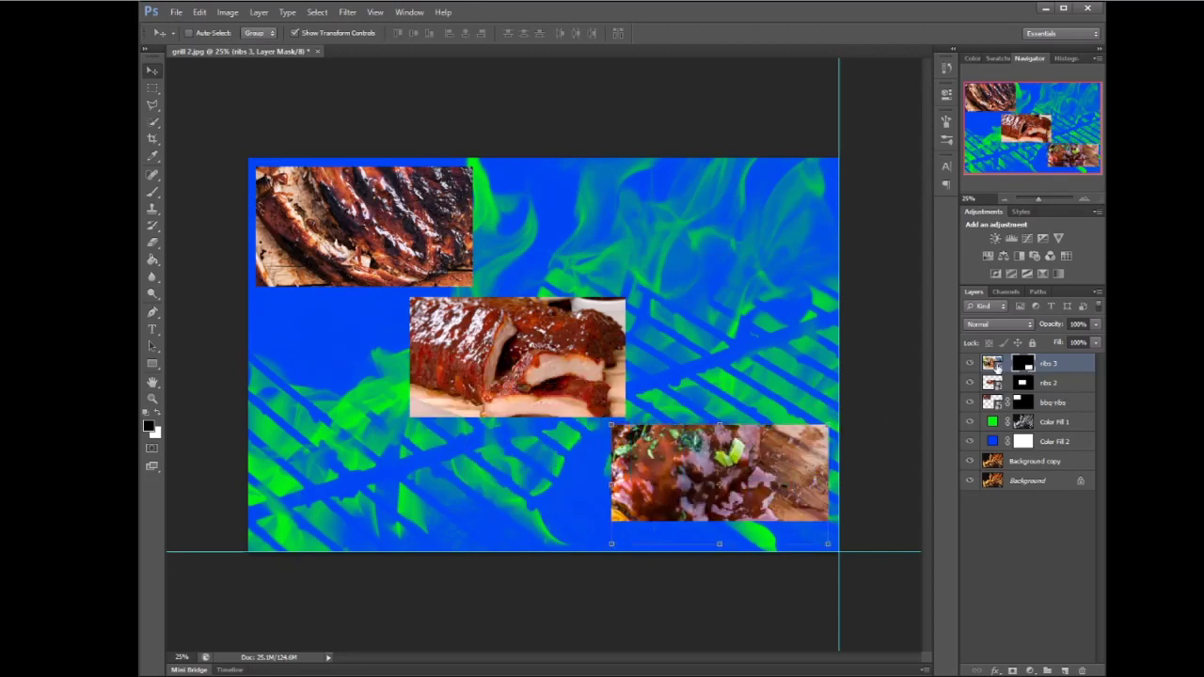
Scale the unlinked ribs 3 image to 20.80%, position it inside the lower-right masked rectangle, and deselect the layer.
click(989, 369)
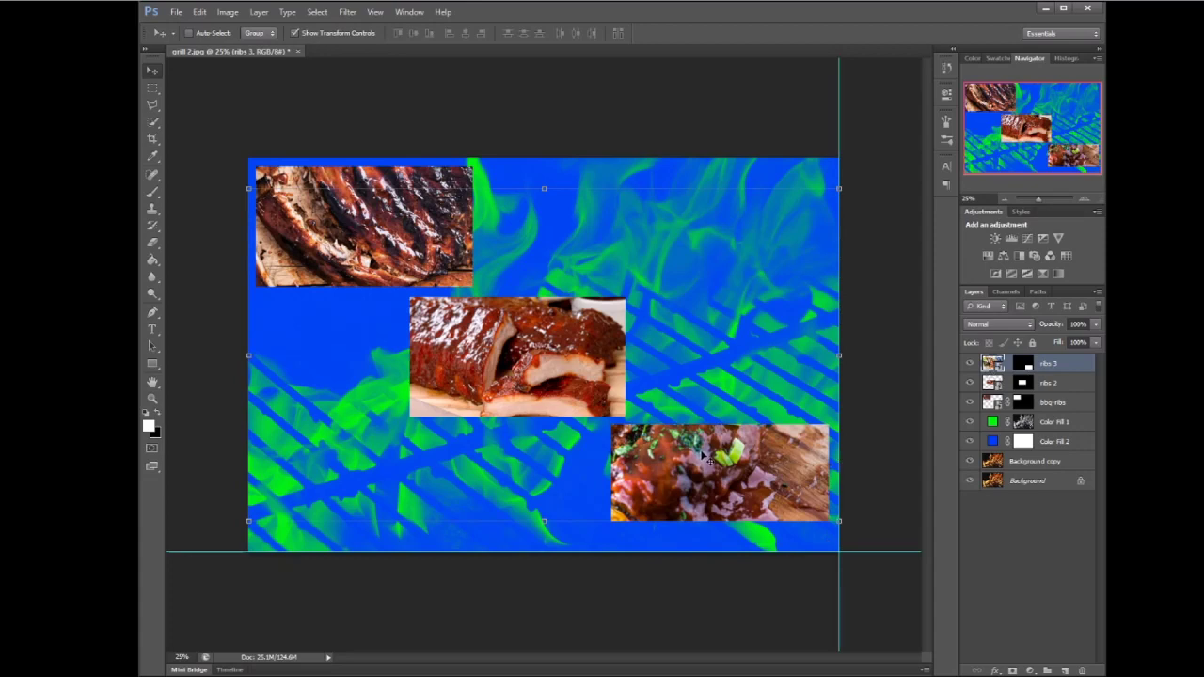
drag(694, 453, 749, 508)
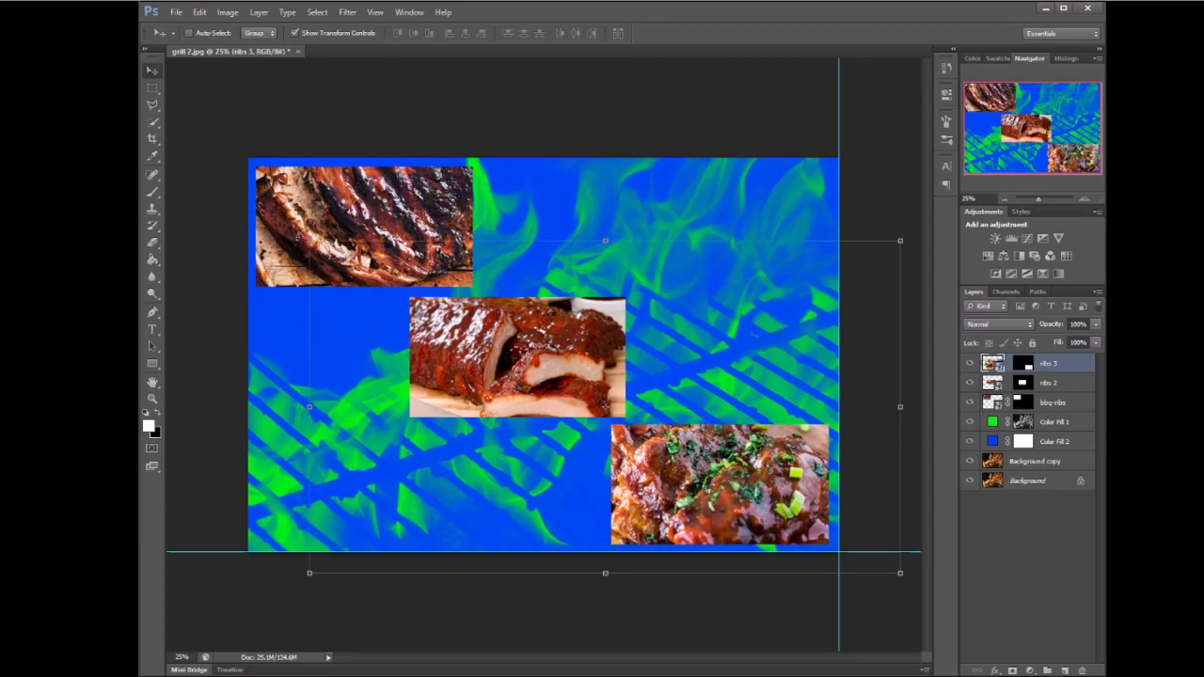
key(ctrl+t)
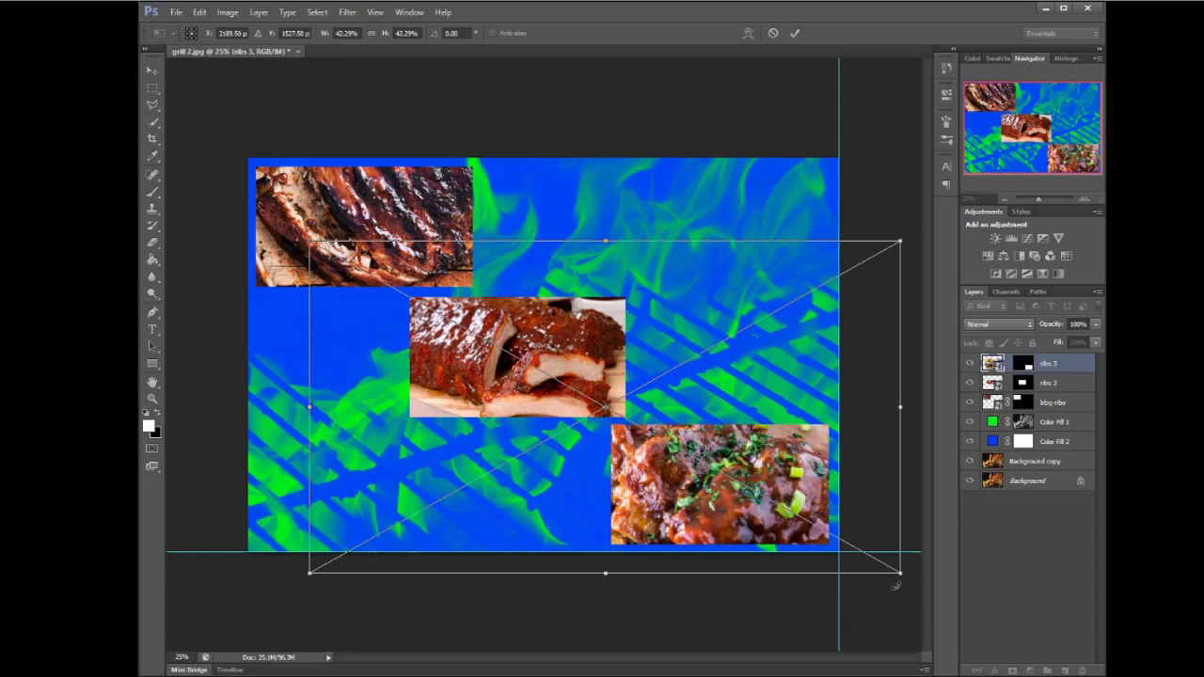
drag(900, 573, 599, 405)
drag(503, 354, 771, 475)
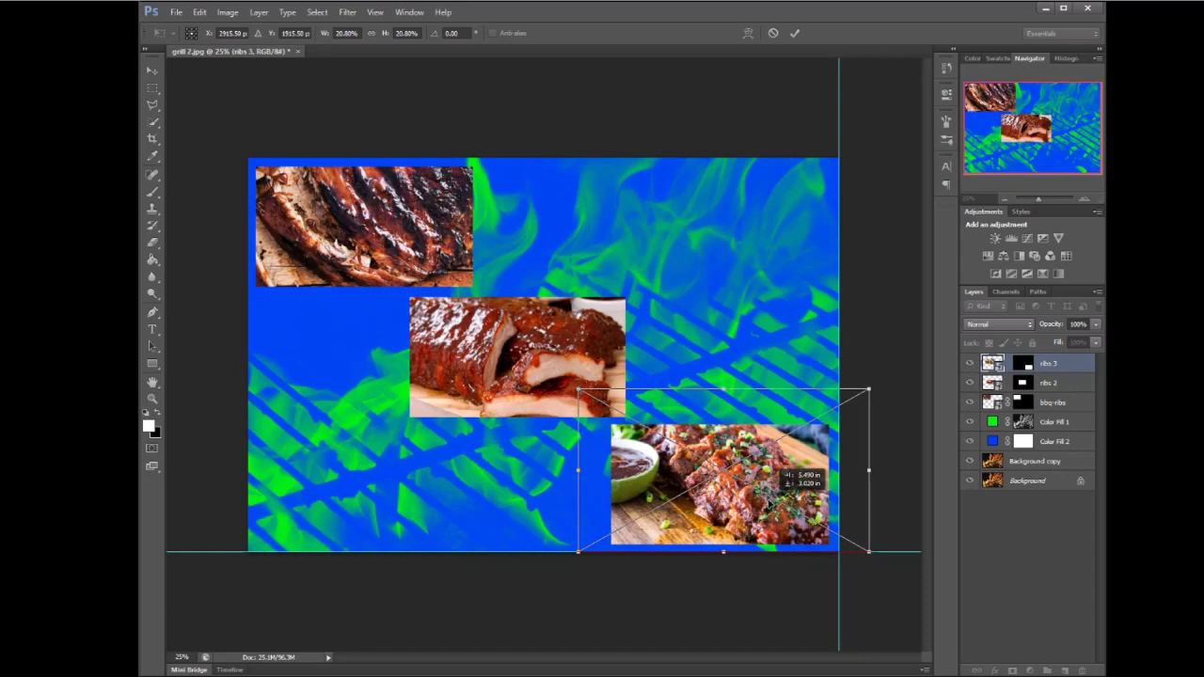
drag(769, 503, 769, 503)
key(Return)
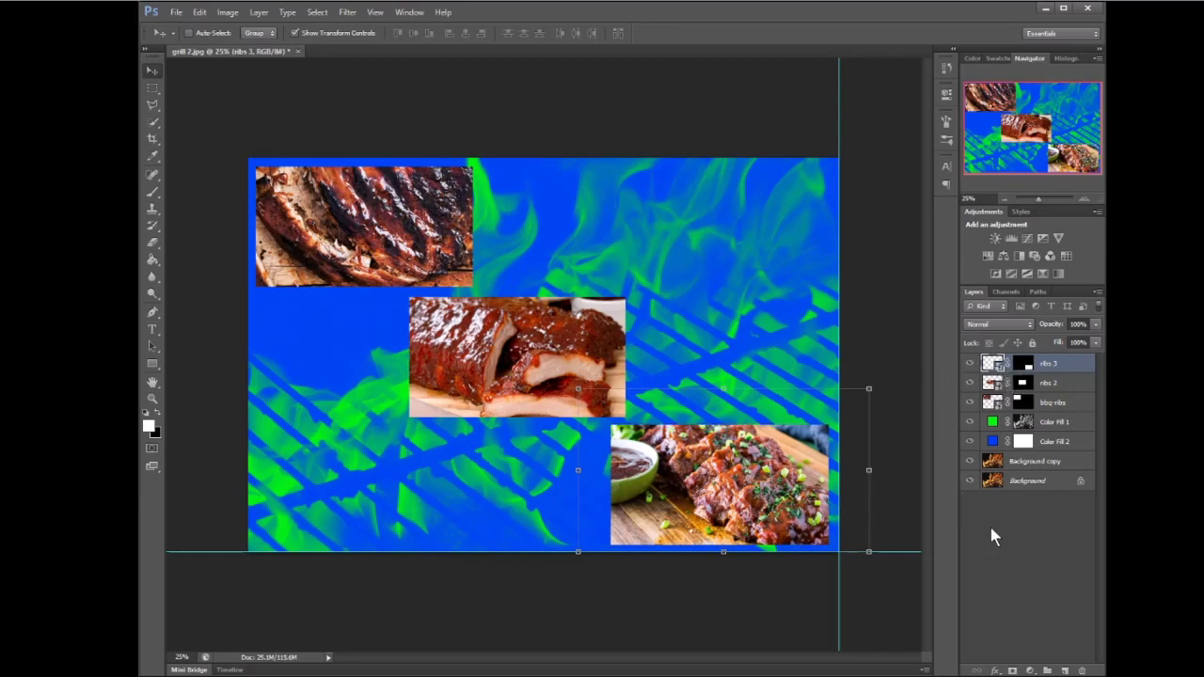
click(1016, 564)
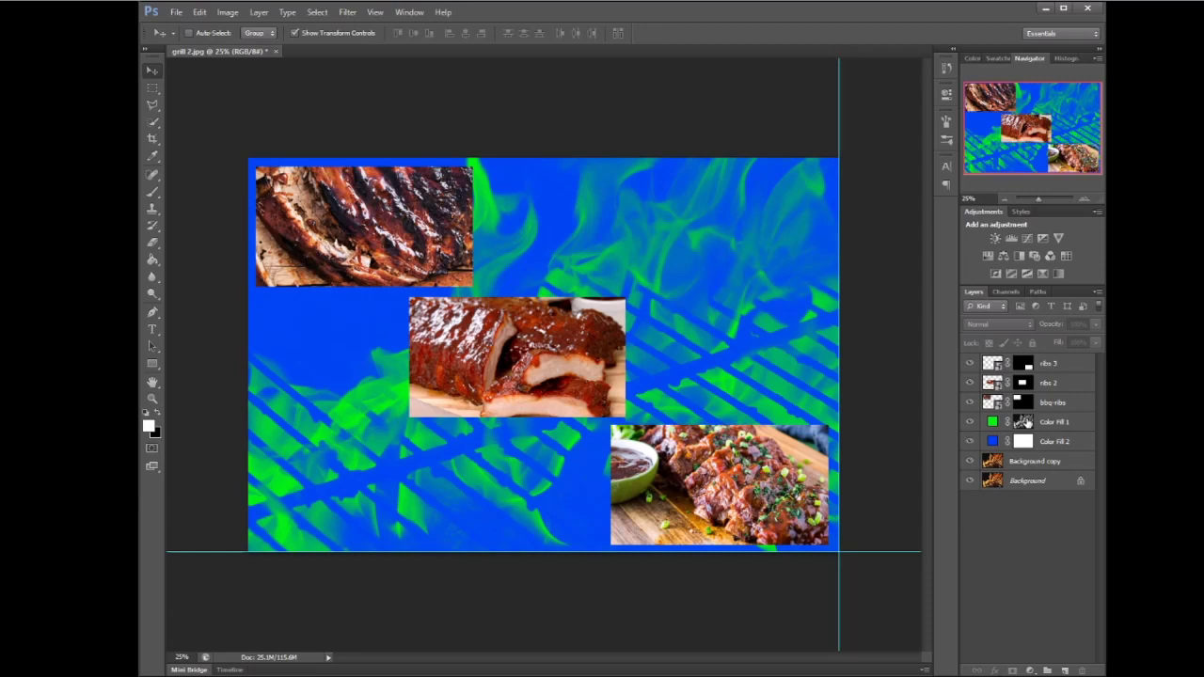
Enable a Drop Shadow layer style on the bbq-ribs layer and show its settings.
click(1079, 403)
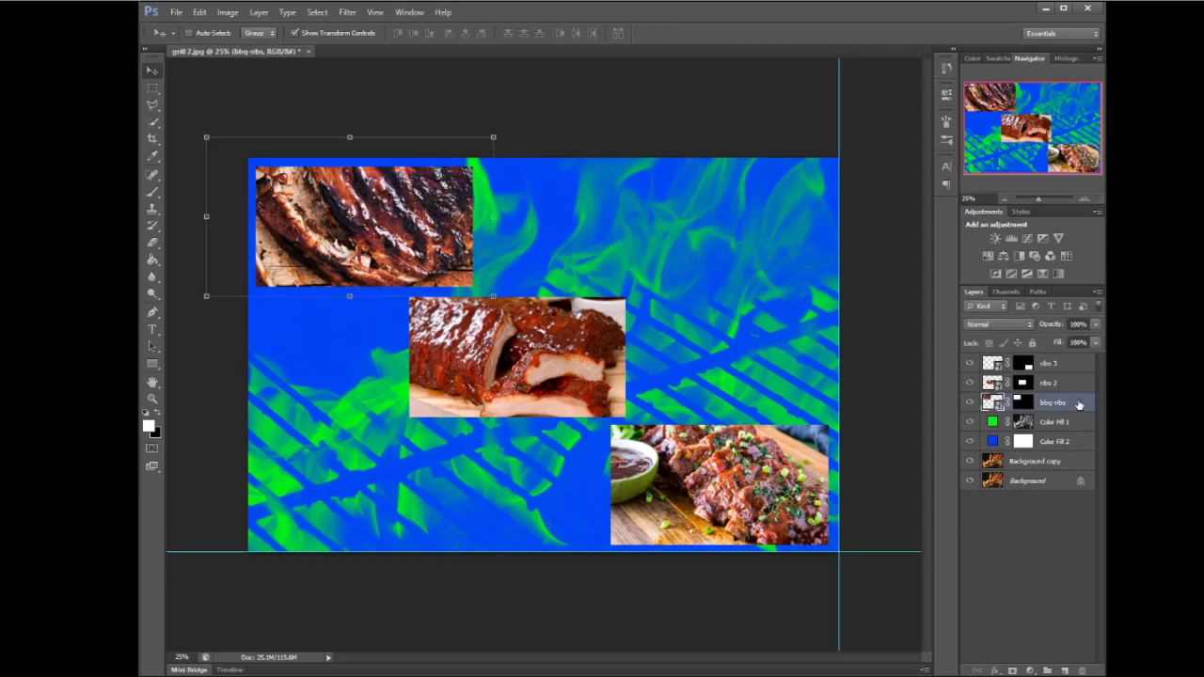
double_click(1078, 403)
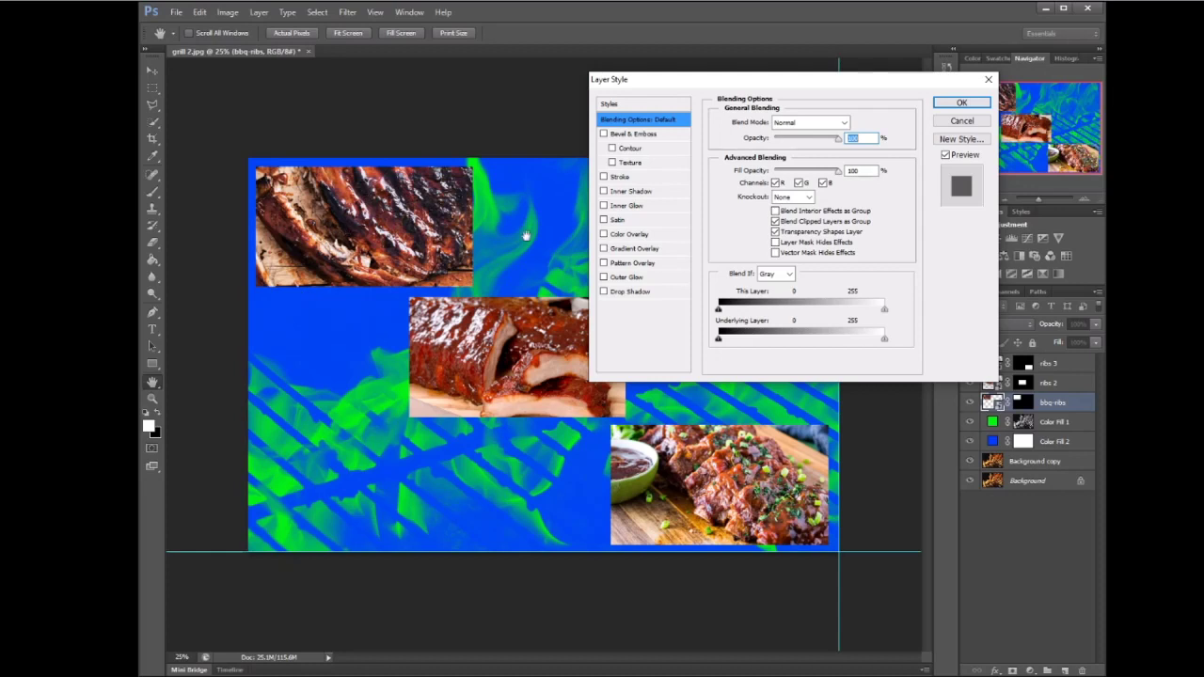
click(605, 291)
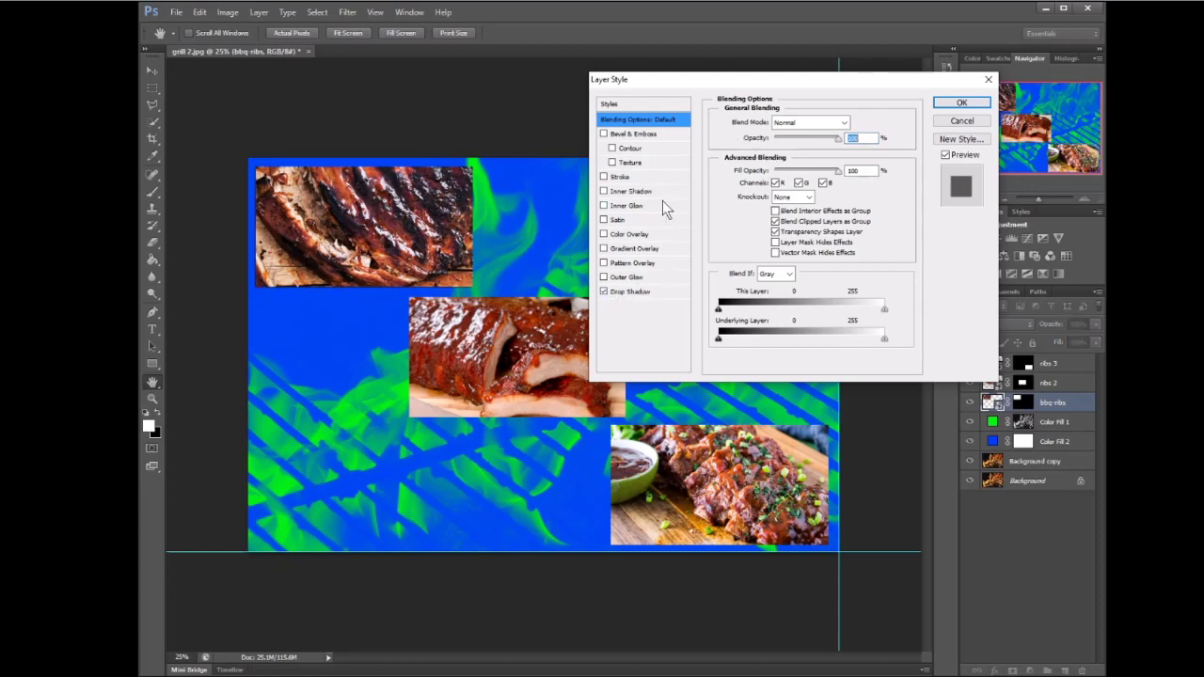
click(638, 290)
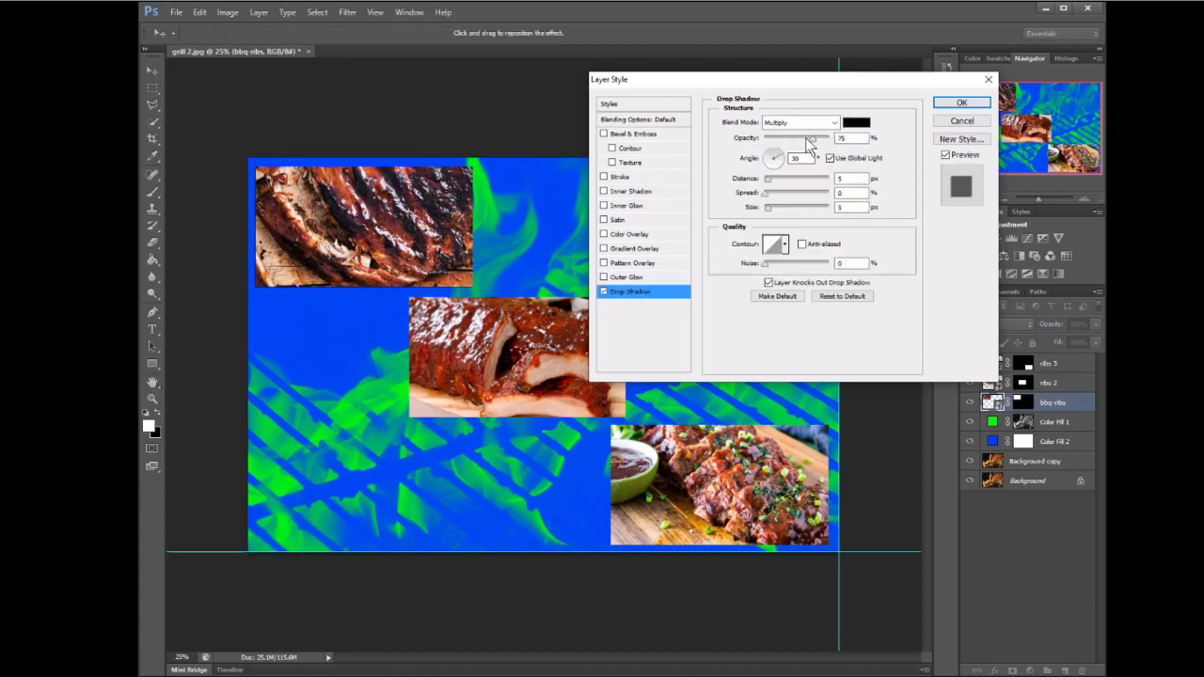
Set the bbq-ribs drop shadow's distance to 35 px and its angle to 131° so it falls toward the lower right.
drag(770, 181, 773, 153)
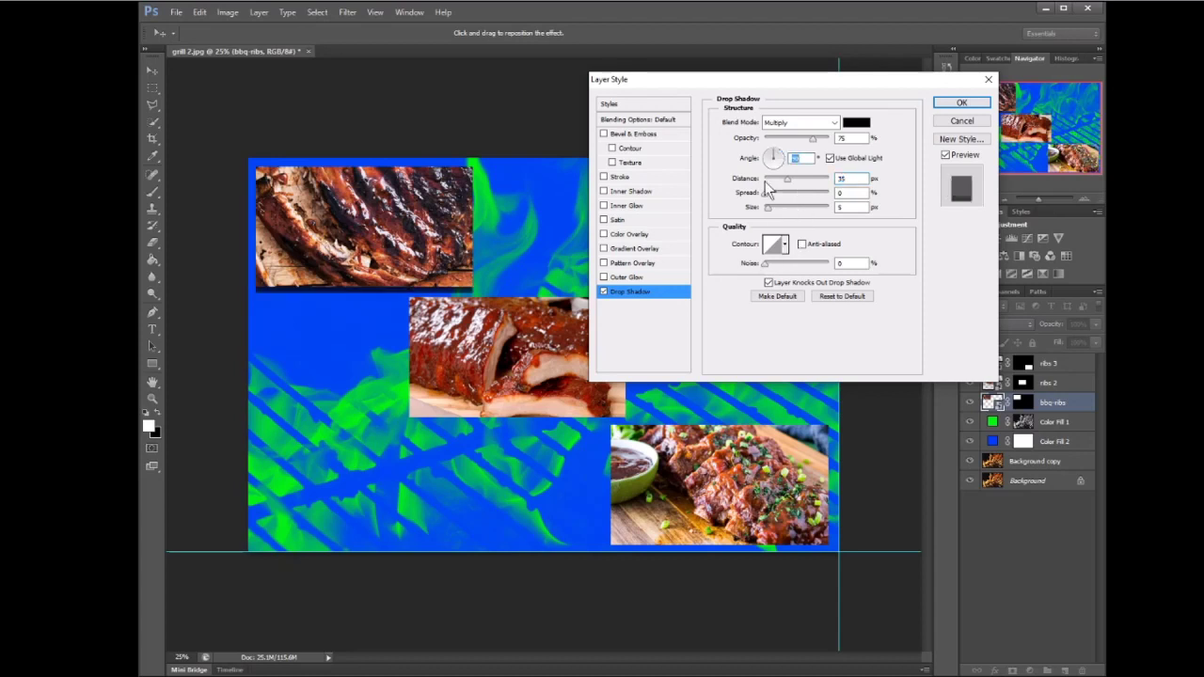
drag(772, 156, 769, 157)
click(766, 151)
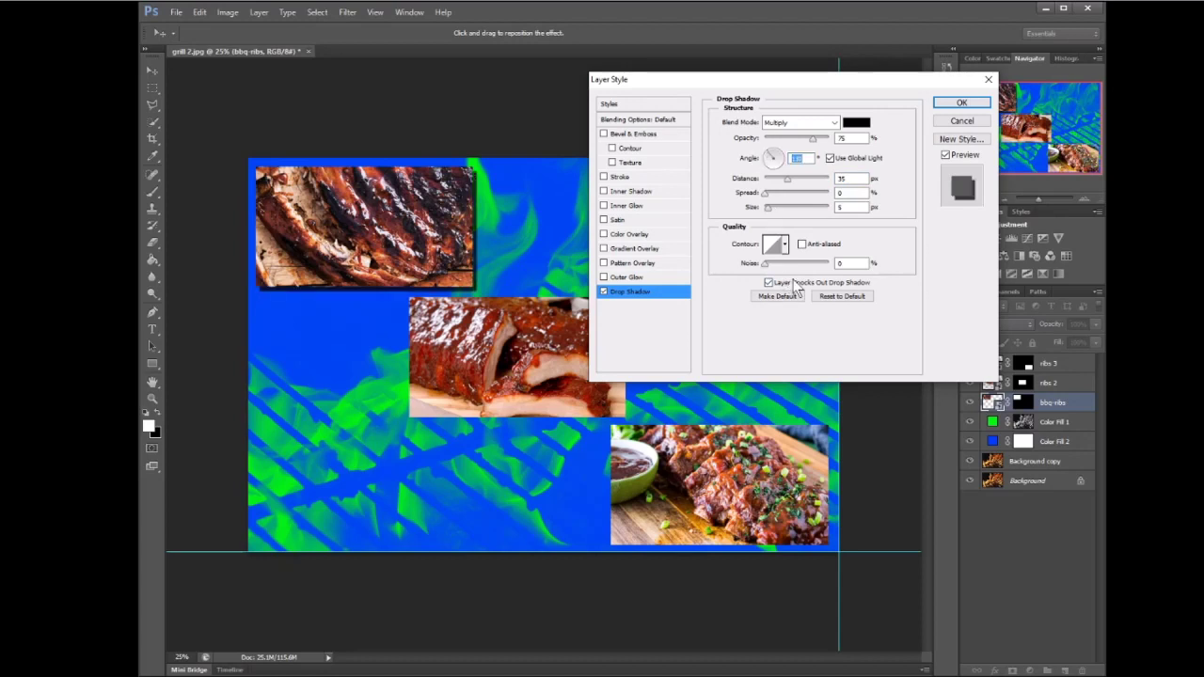
click(770, 156)
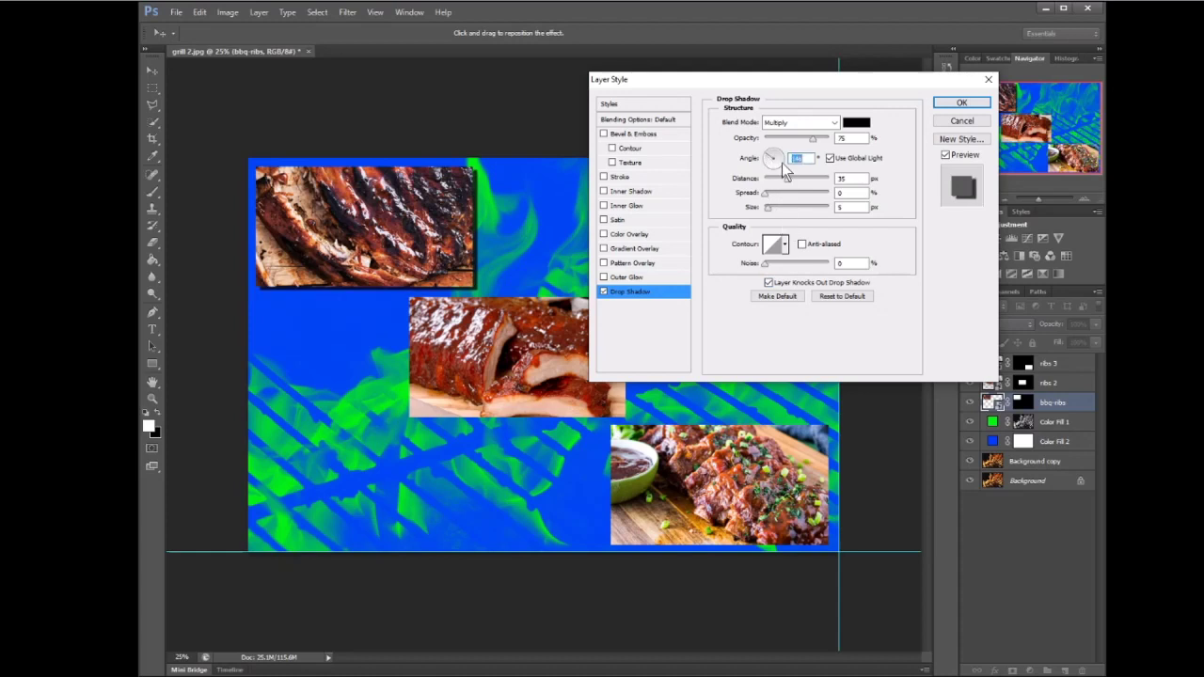
drag(765, 154, 768, 151)
click(766, 151)
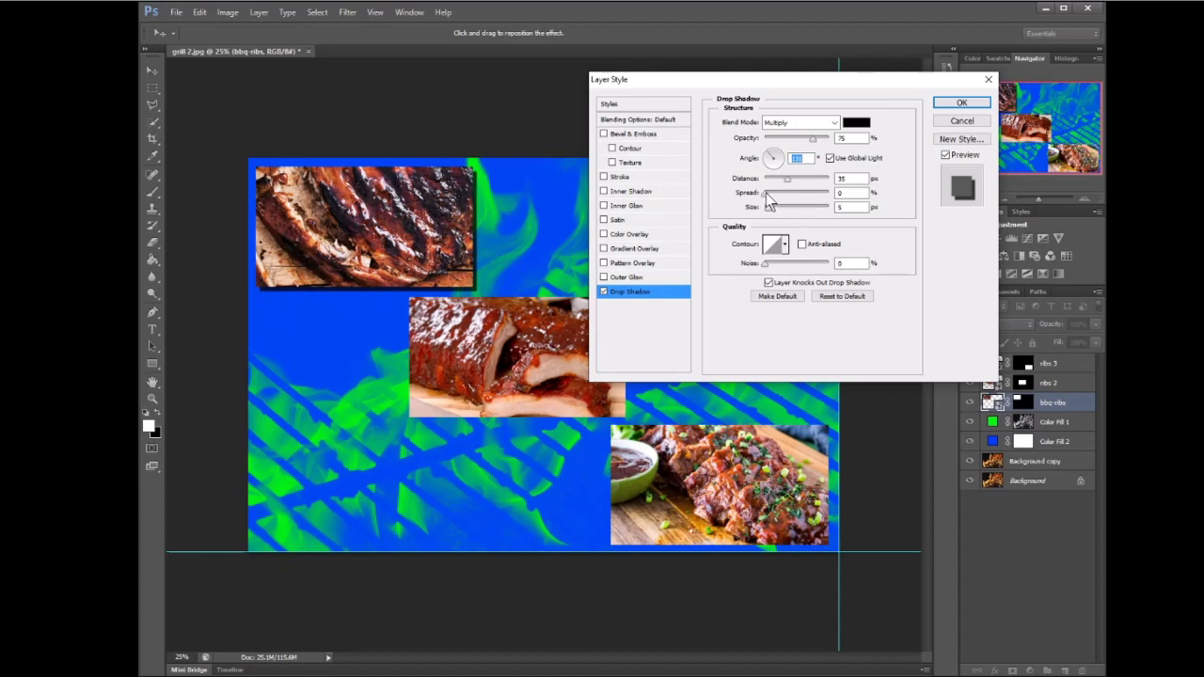
Set the drop shadow's distance to 53 px and spread to 7%, slightly increase its size, apply the style, and deselect the layer.
drag(787, 177, 767, 205)
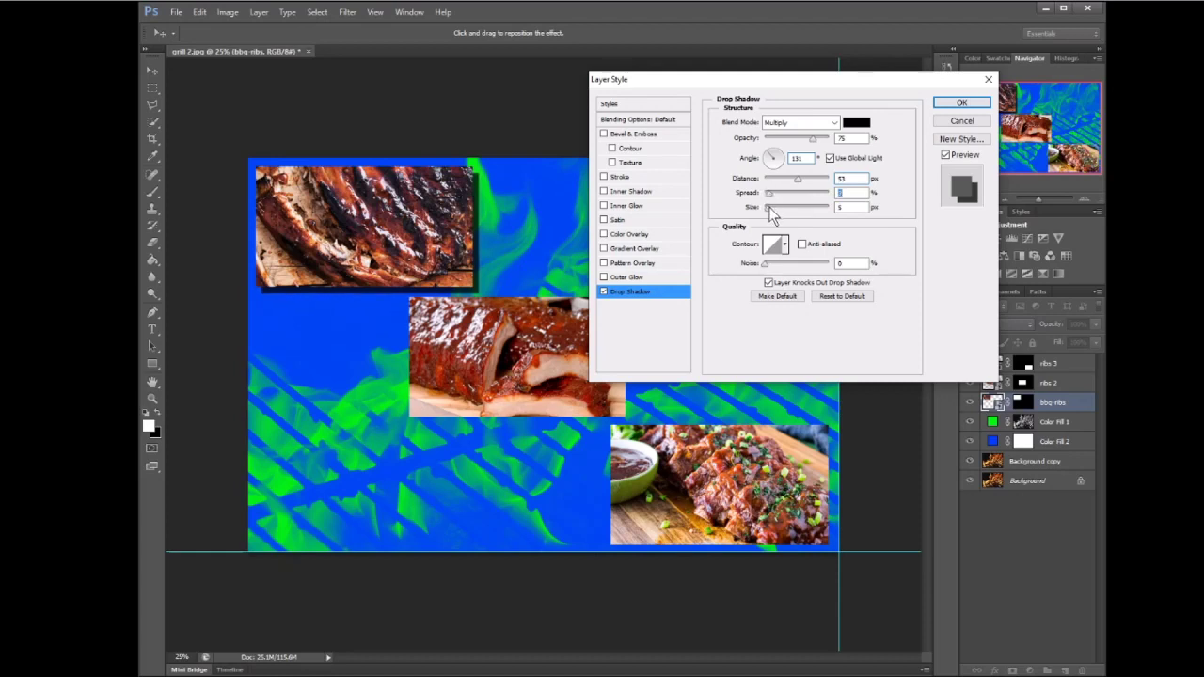
mouse_move(768, 207)
mouse_down()
mouse_move(825, 207)
mouse_move(770, 215)
mouse_up()
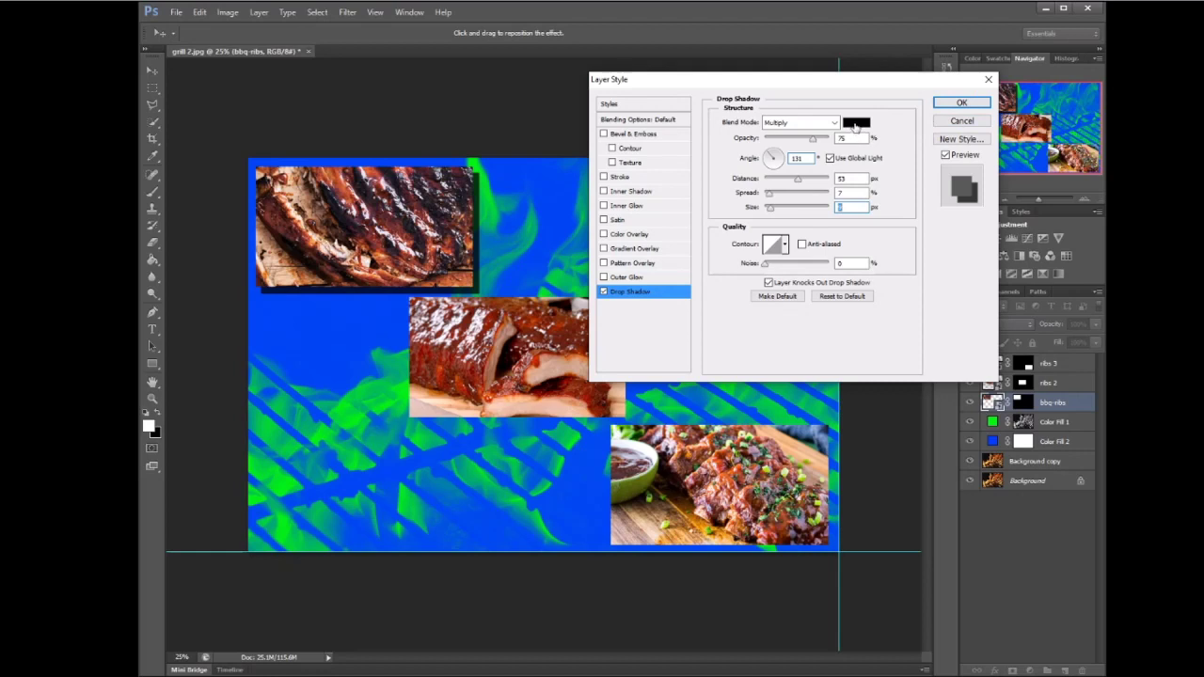
click(969, 105)
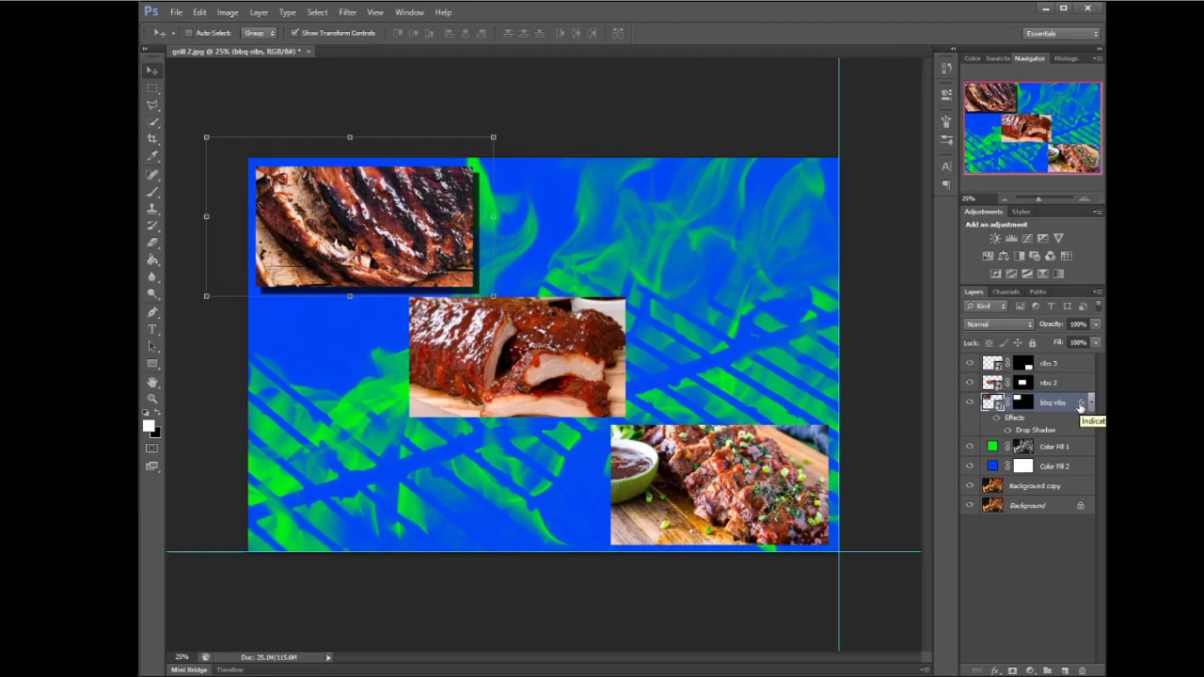
click(1042, 554)
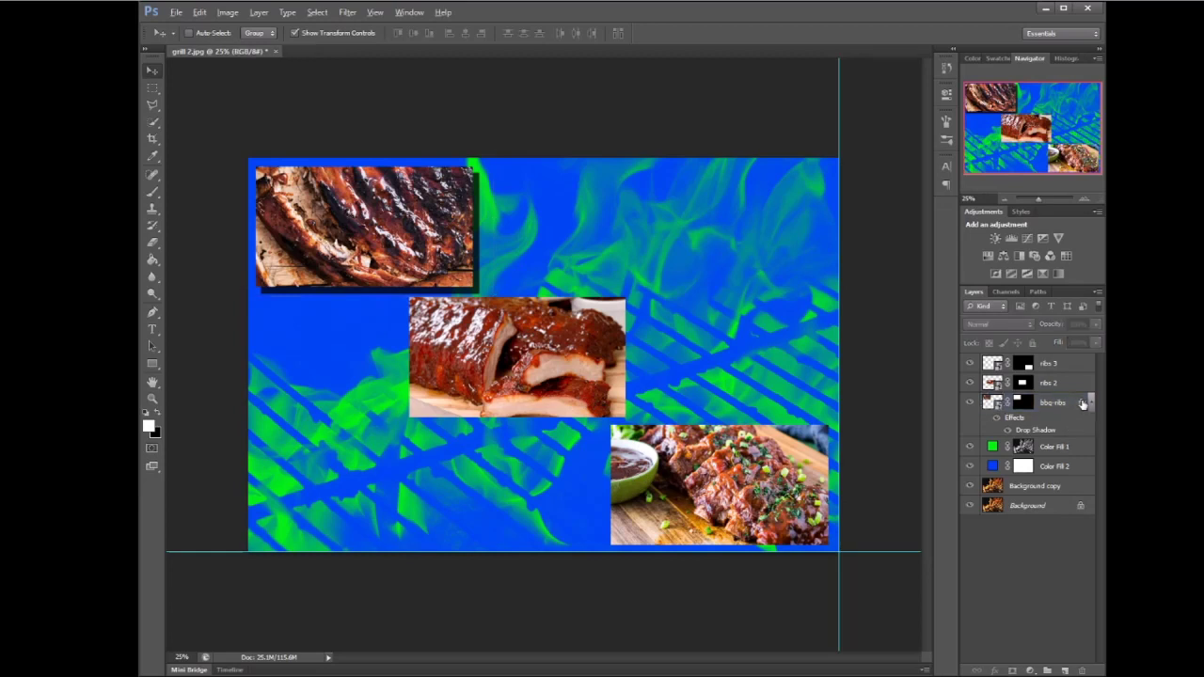
Copy the bbq-ribs drop shadow effect to the ribs 2 and ribs 3 layers.
drag(1081, 405, 1083, 383)
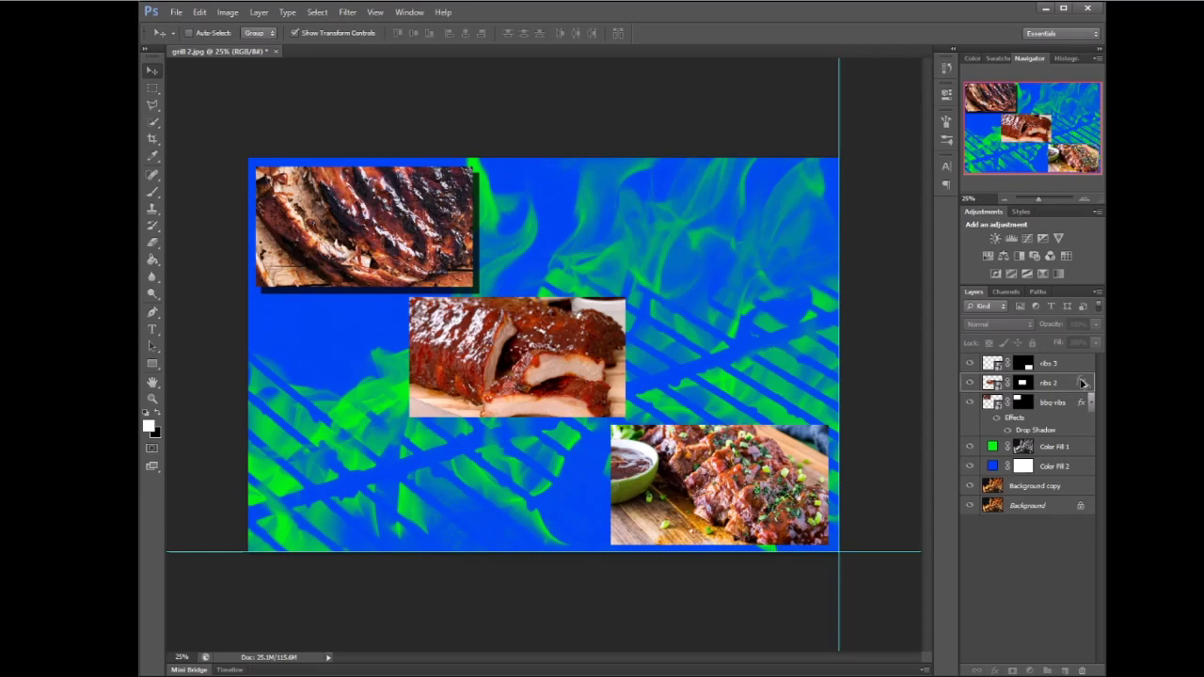
drag(1082, 383, 1080, 383)
drag(1080, 383, 1082, 383)
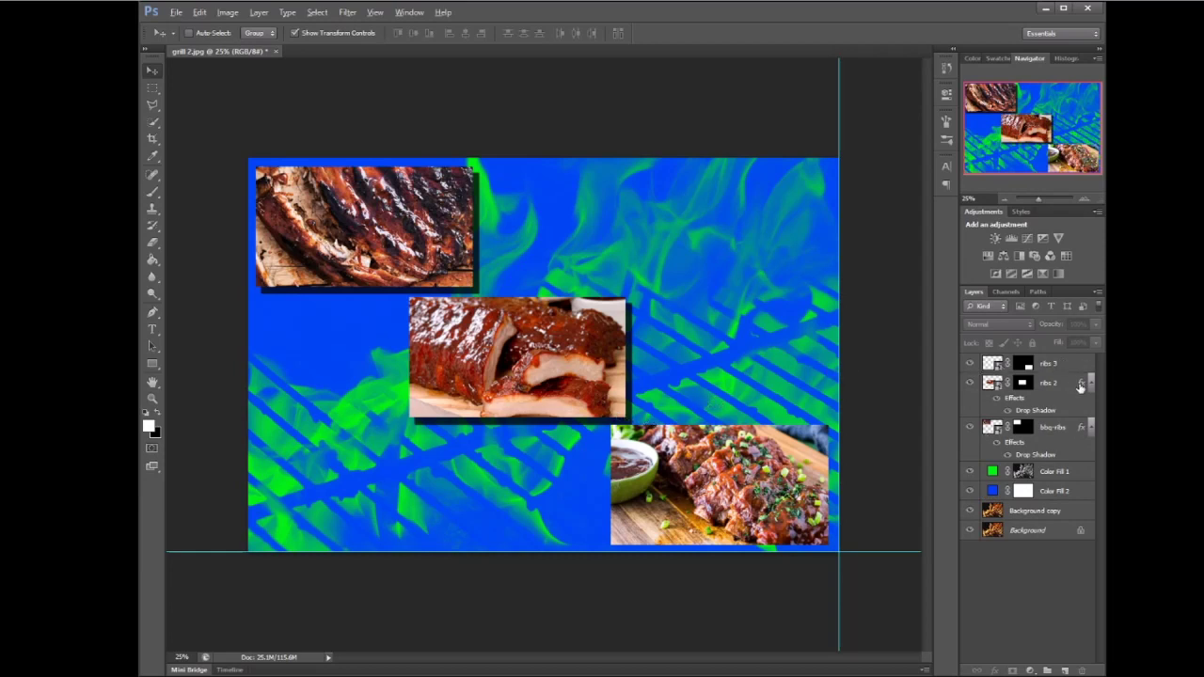
drag(1080, 386, 1082, 365)
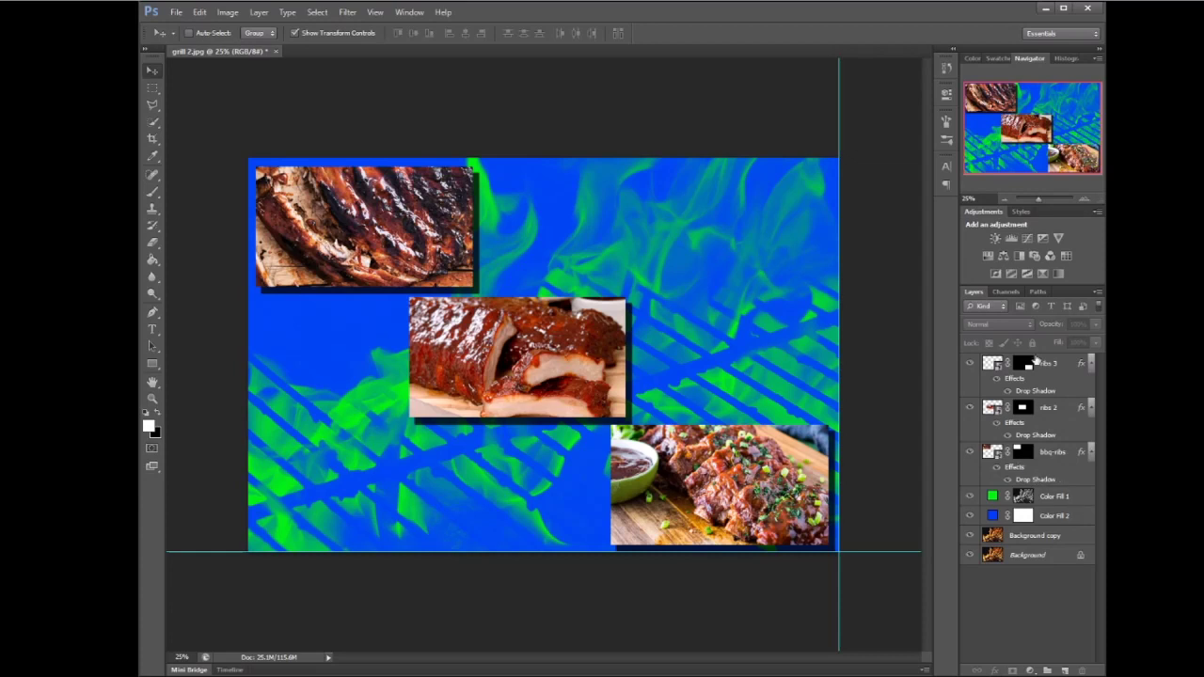
click(1003, 293)
click(976, 291)
Save a JPEG copy named Challenge Lesson 5 in the Challenge Lesson 5 folder at maximum quality with the Progressive format option.
click(176, 13)
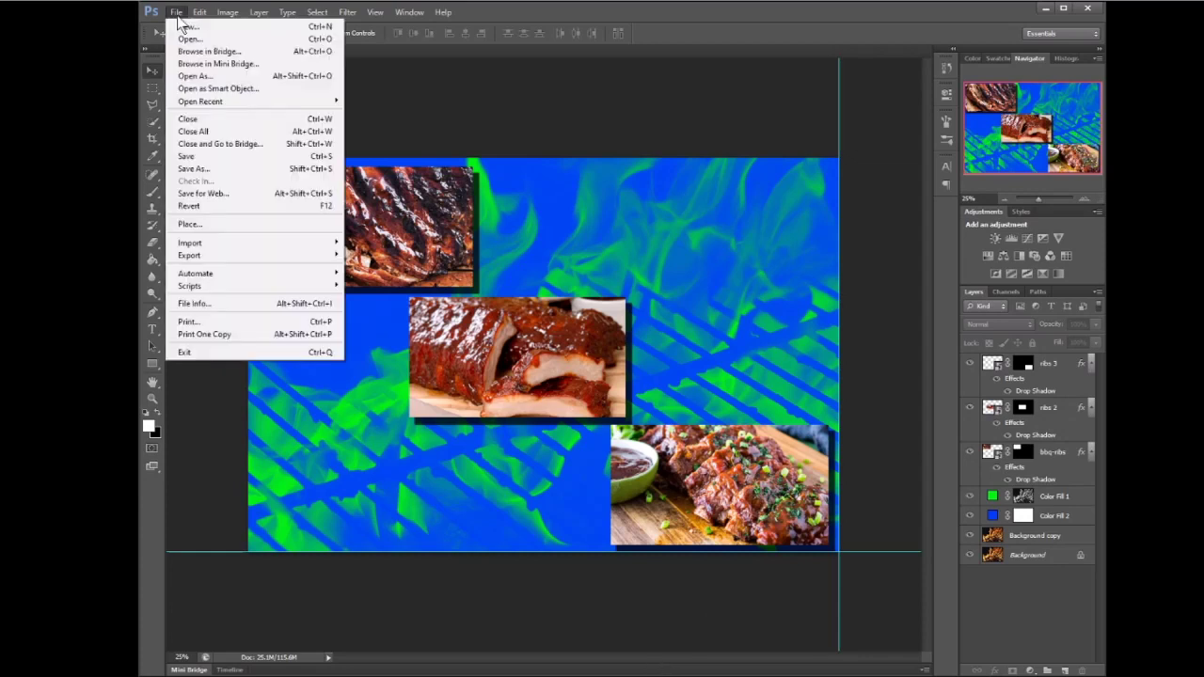
click(203, 171)
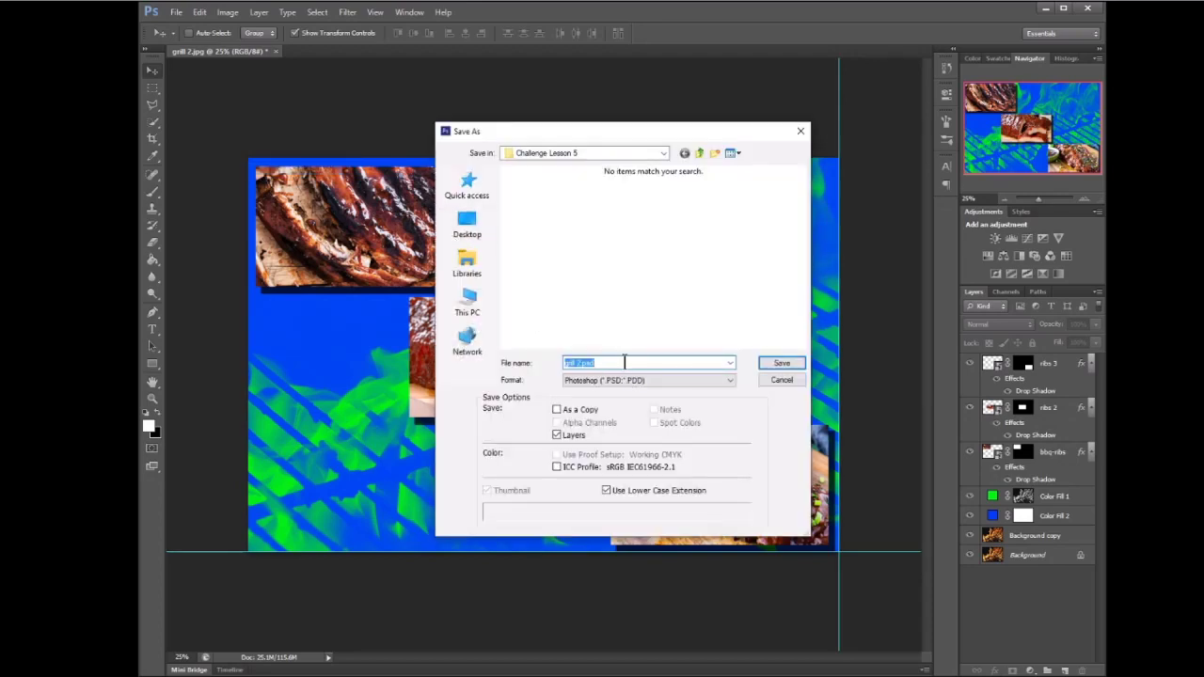
text(C.psb)
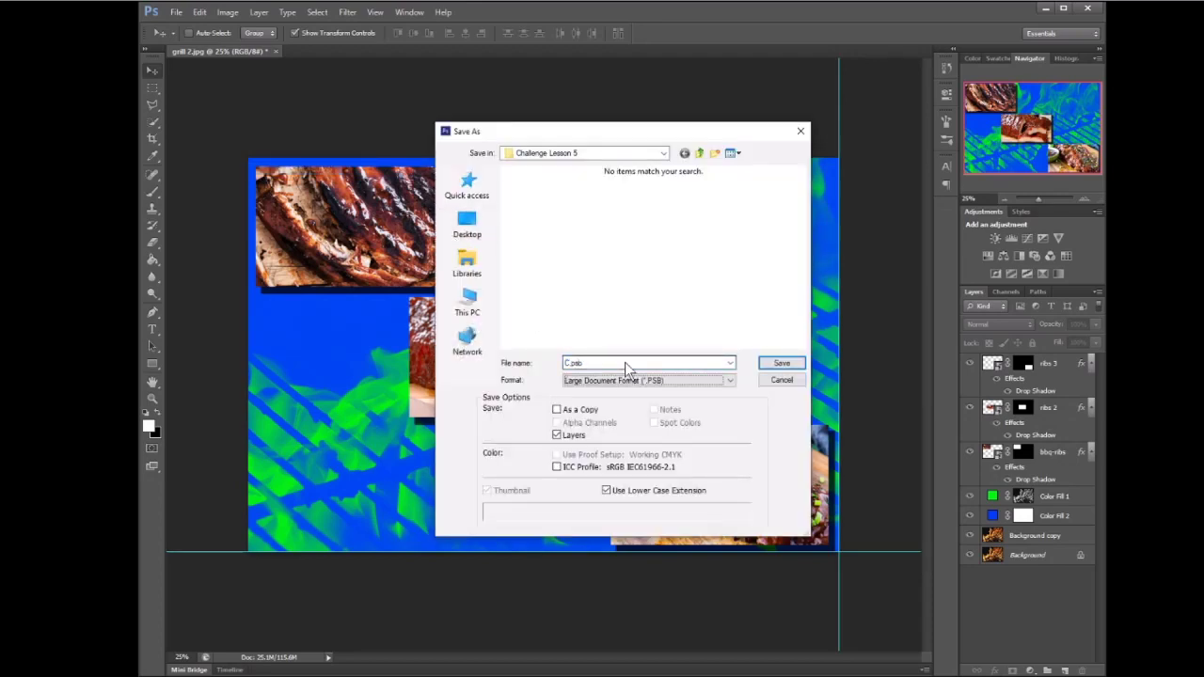
click(632, 380)
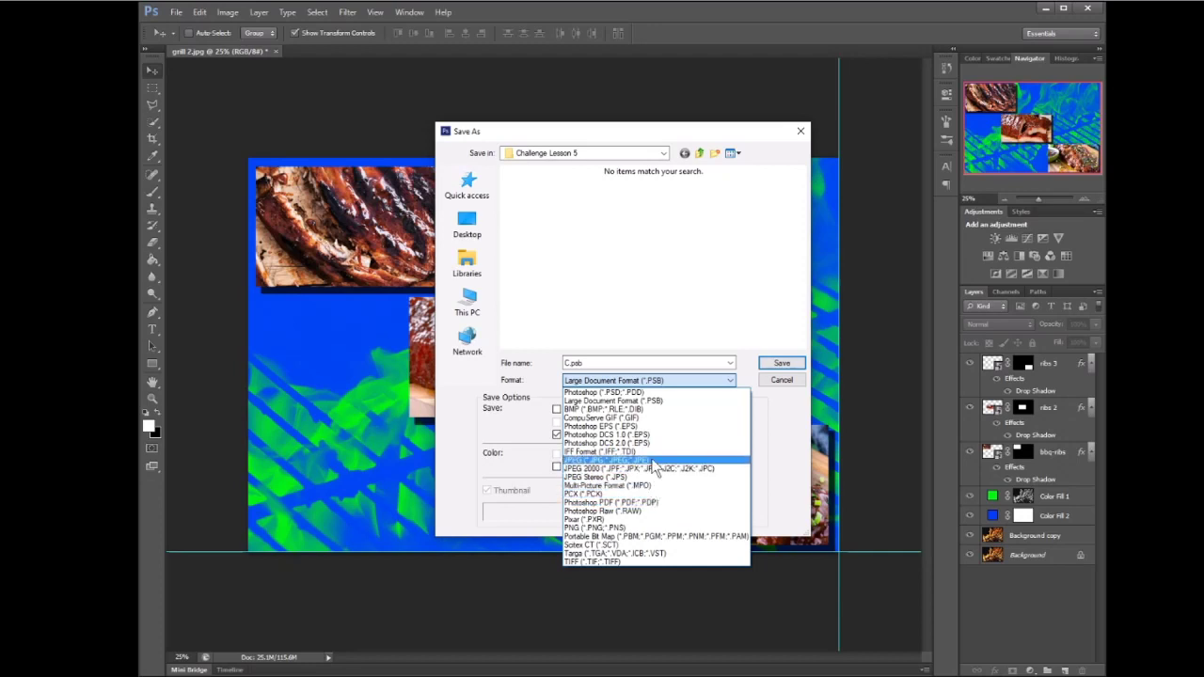
click(653, 460)
double_click(611, 364)
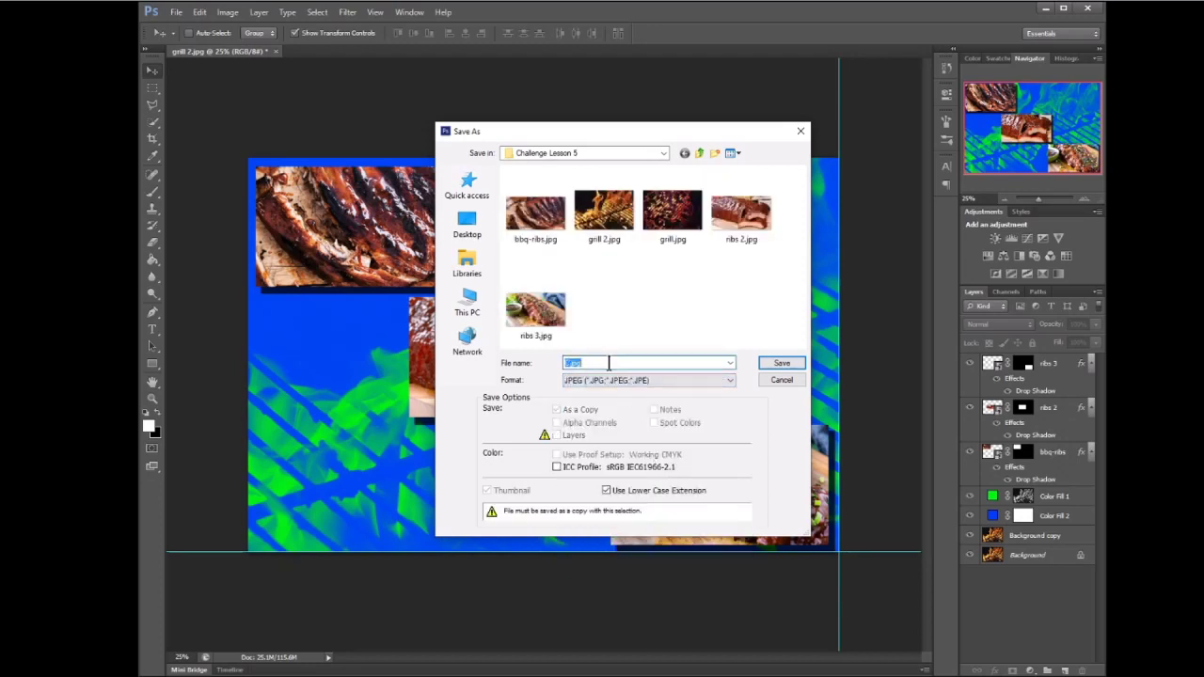
text(Challenge Lesson 5)
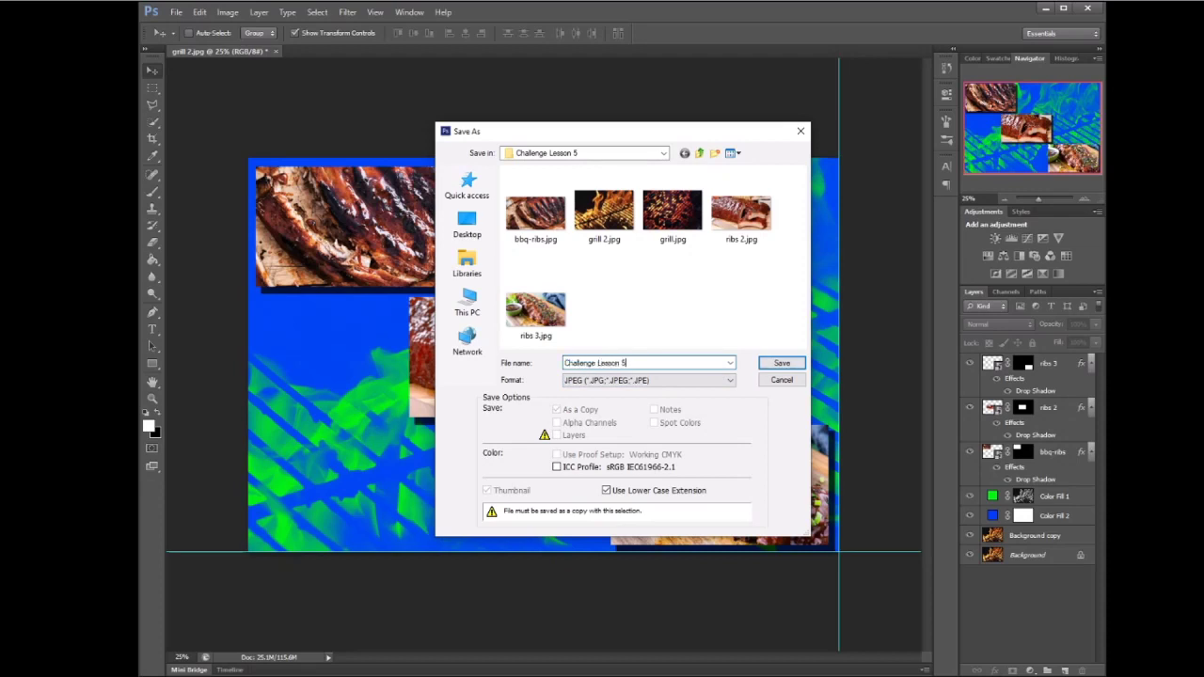
click(778, 366)
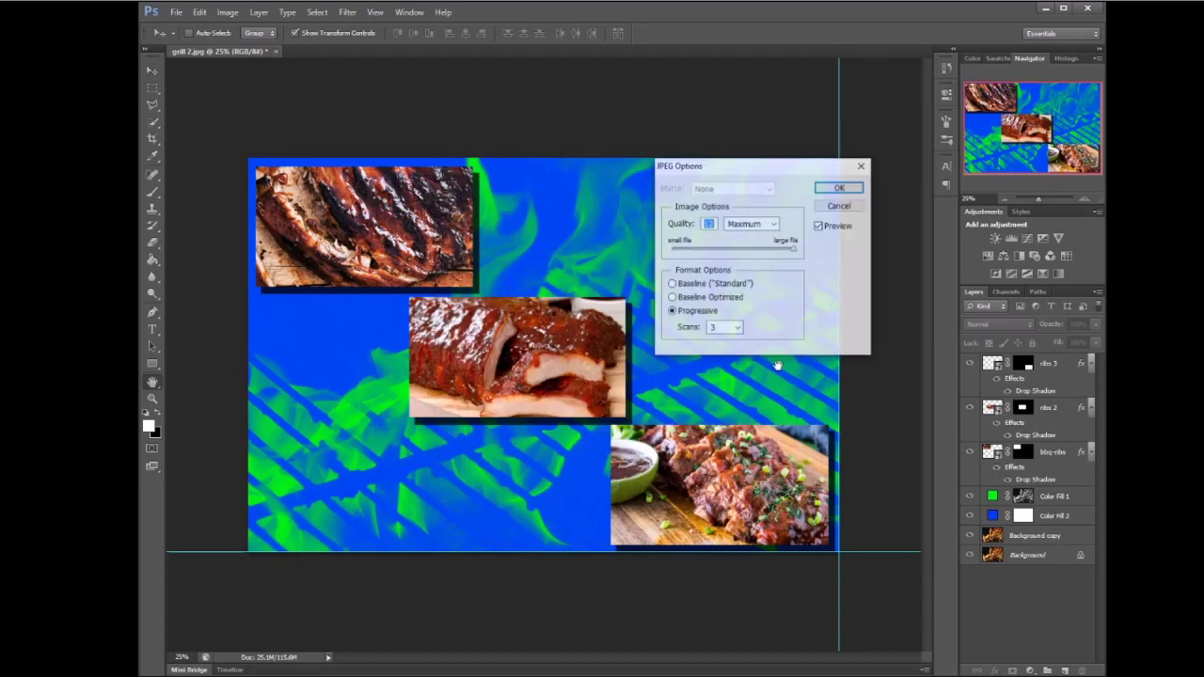
click(841, 189)
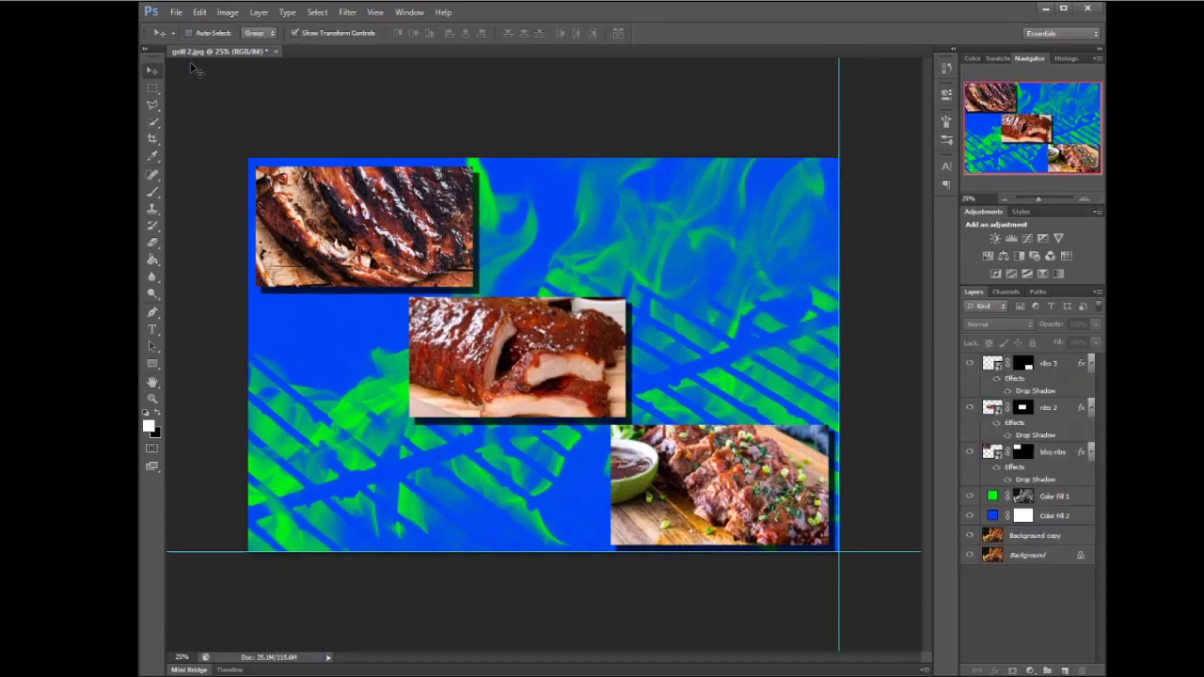
Save the layered document in Photoshop format as Challenge Lesson 5 and close it.
click(176, 13)
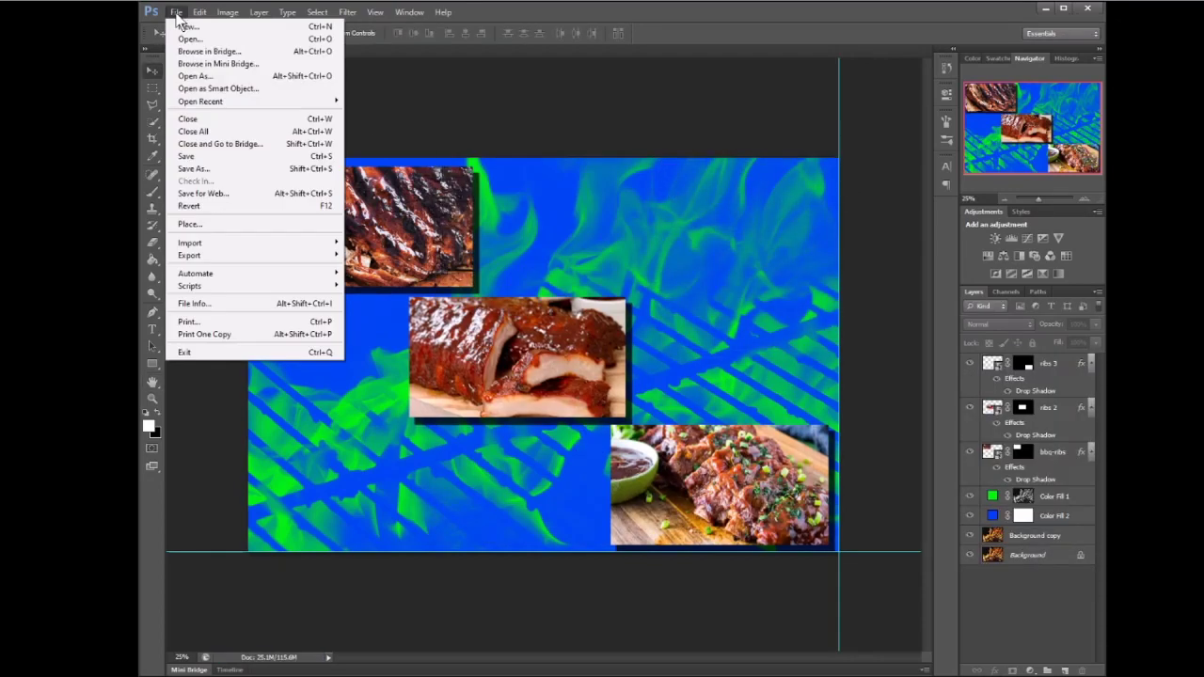
click(218, 170)
key(BackSpace)
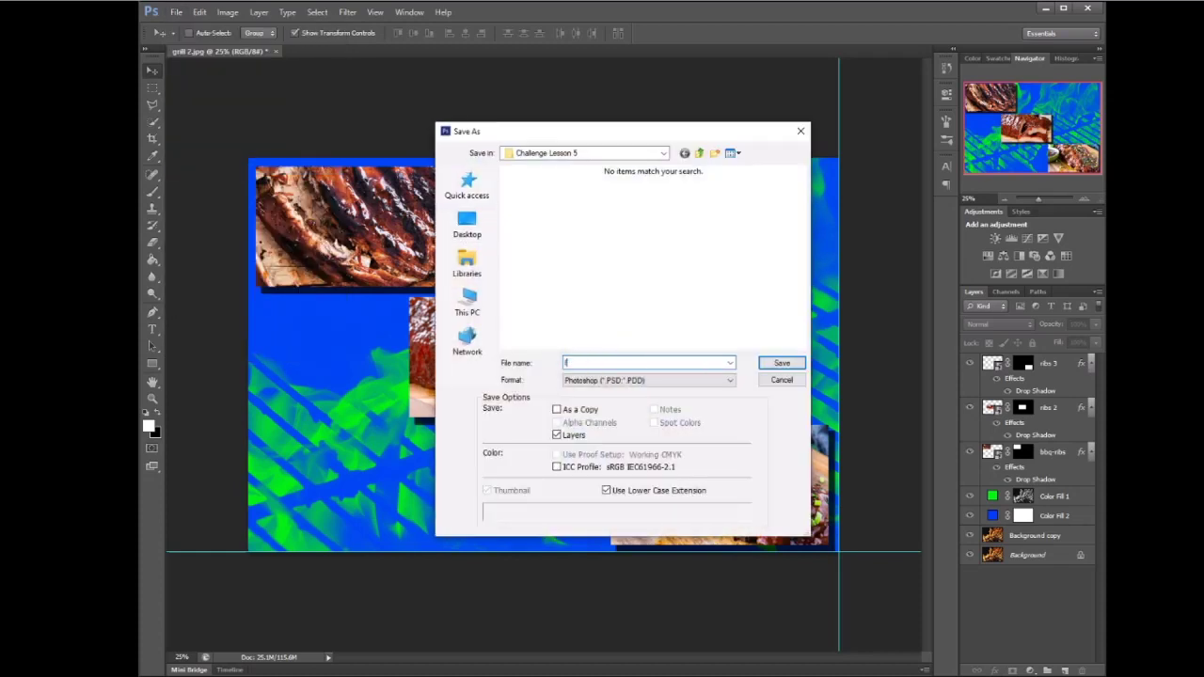
text(Cha)
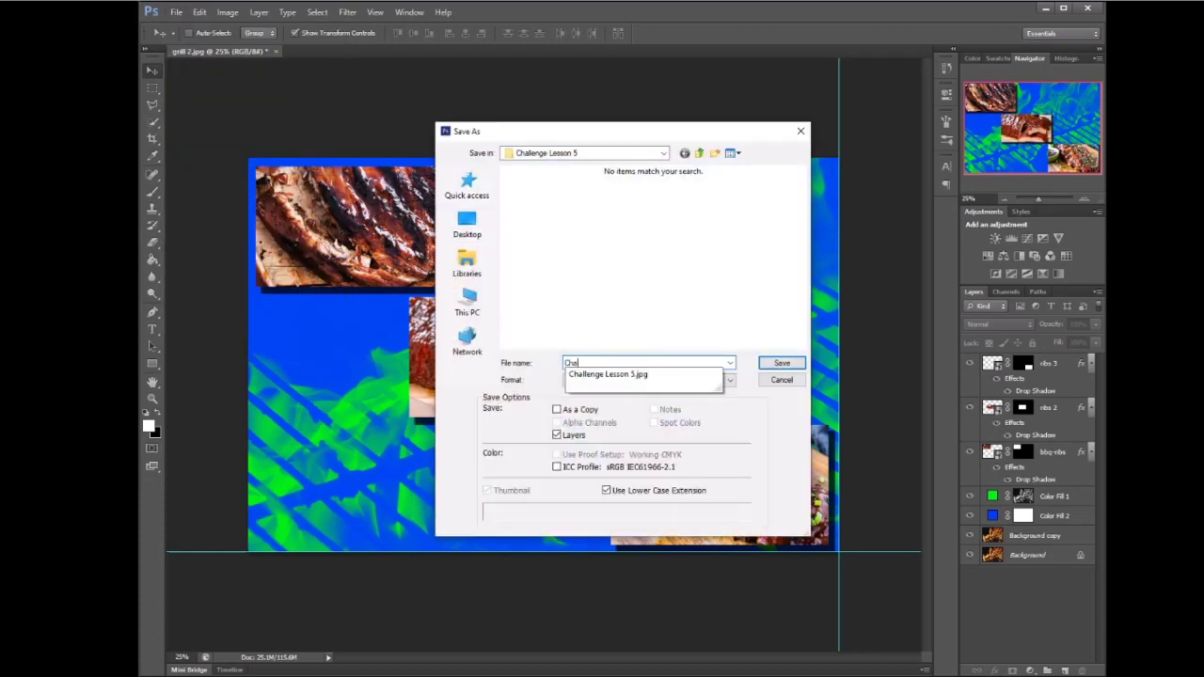
text(llenge Lesson 5)
click(795, 362)
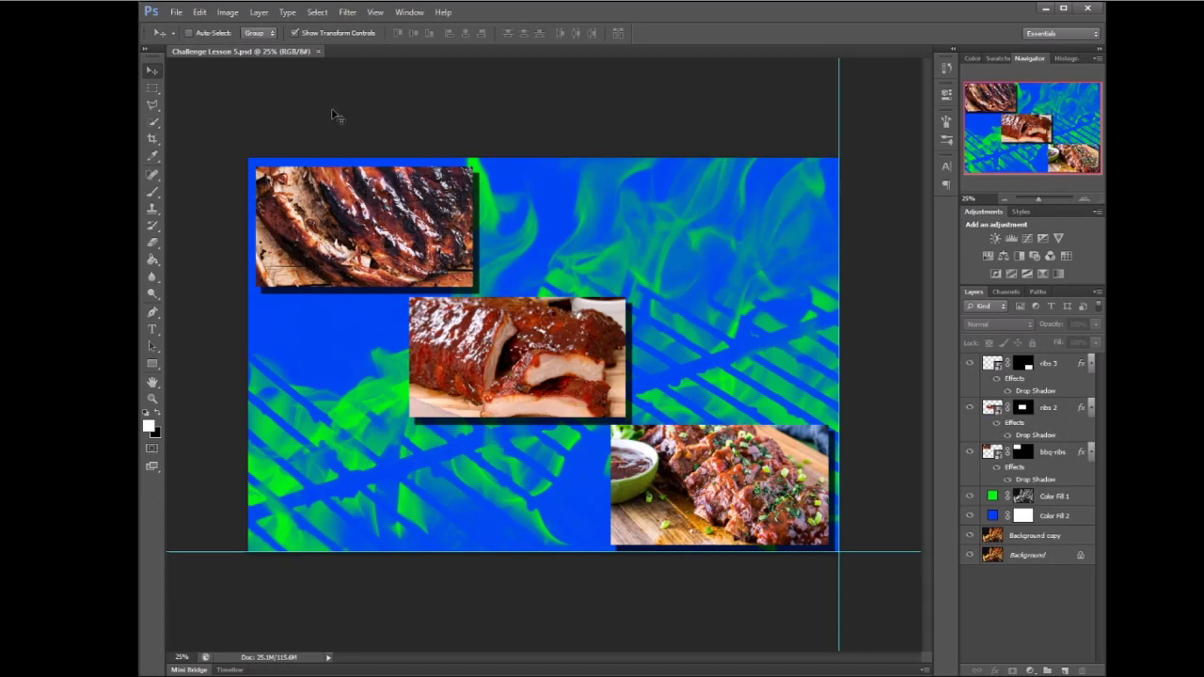
click(318, 53)
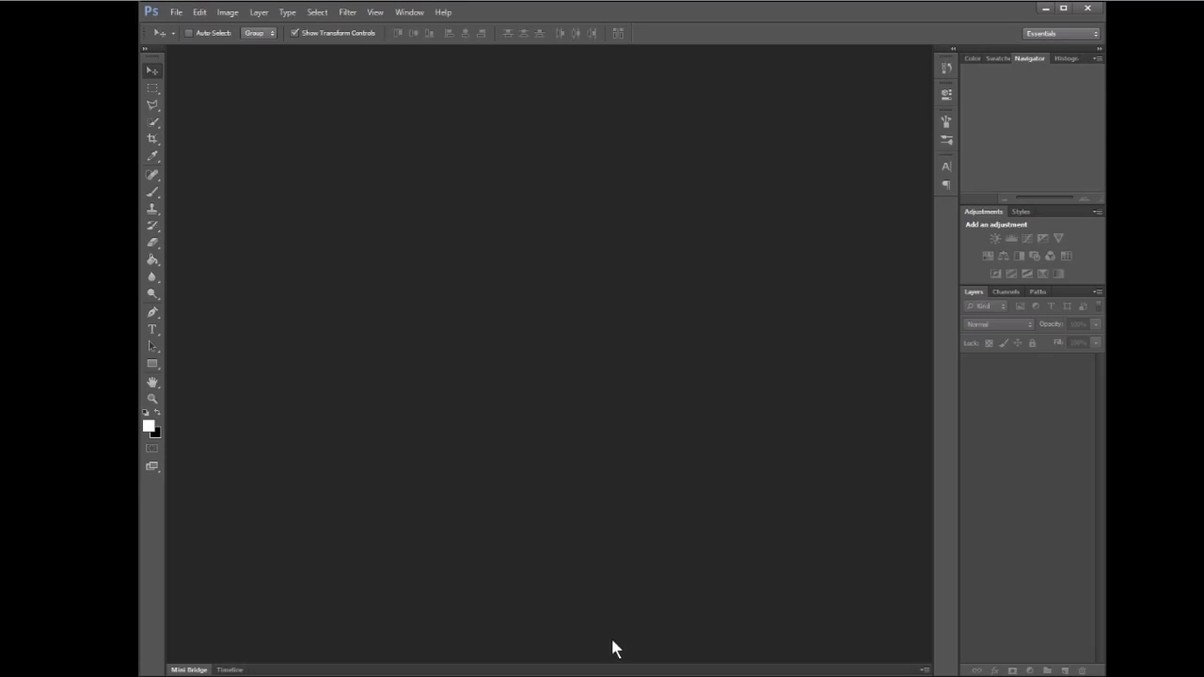
click(603, 675)
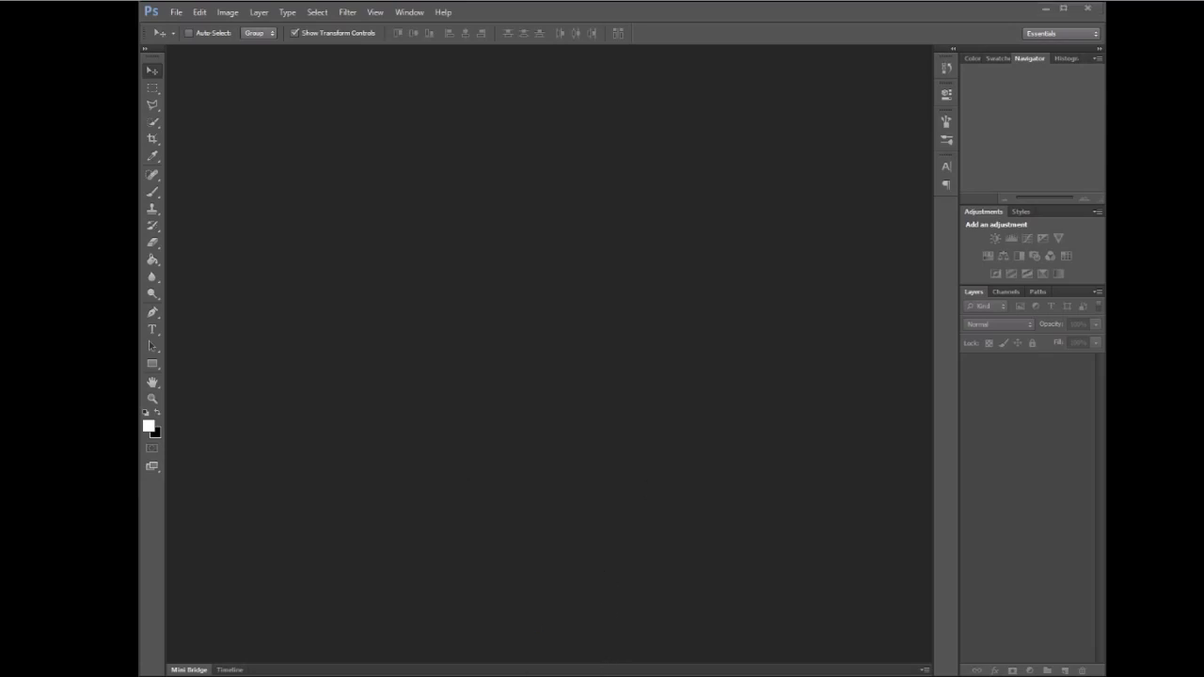